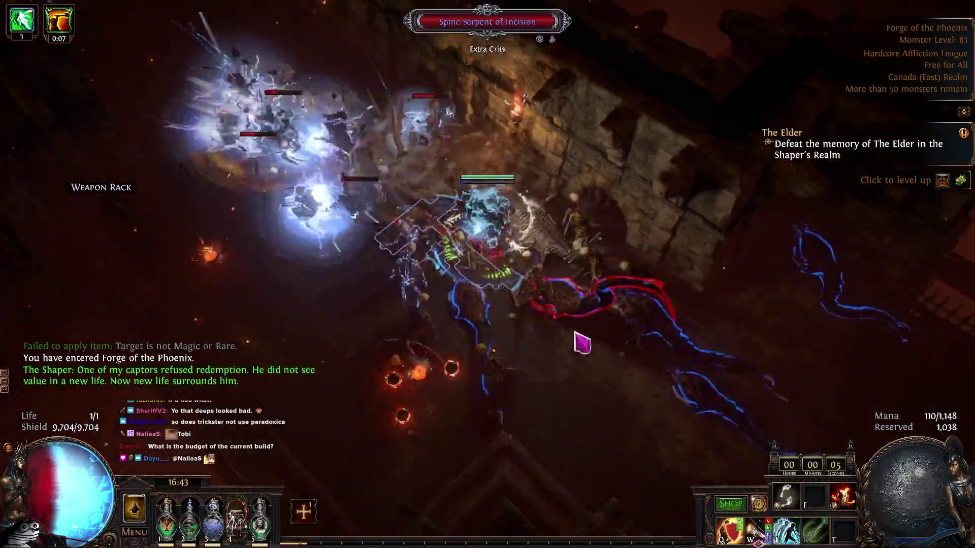
pyautogui.press('q')
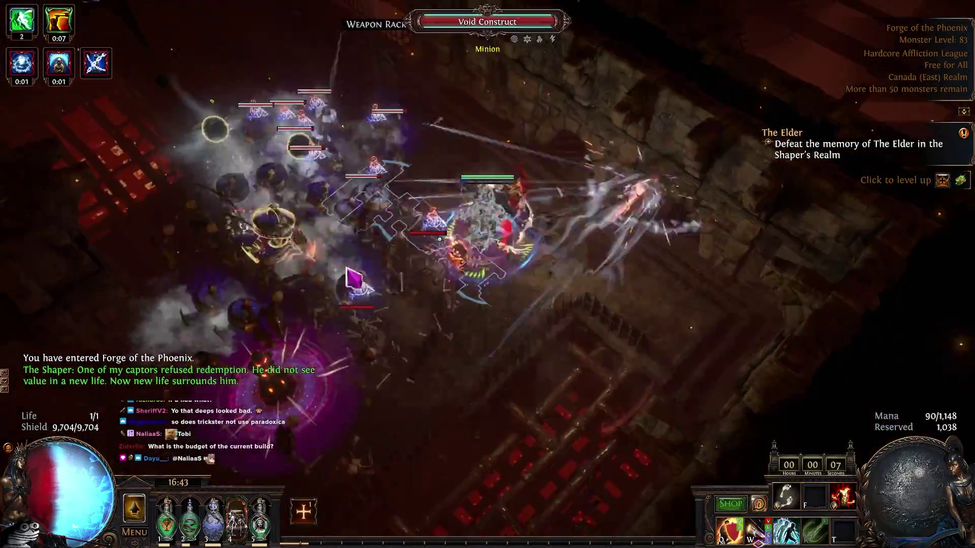
pyautogui.moveTo(377, 288); pyautogui.dragTo(305, 413)
pyautogui.press('r')
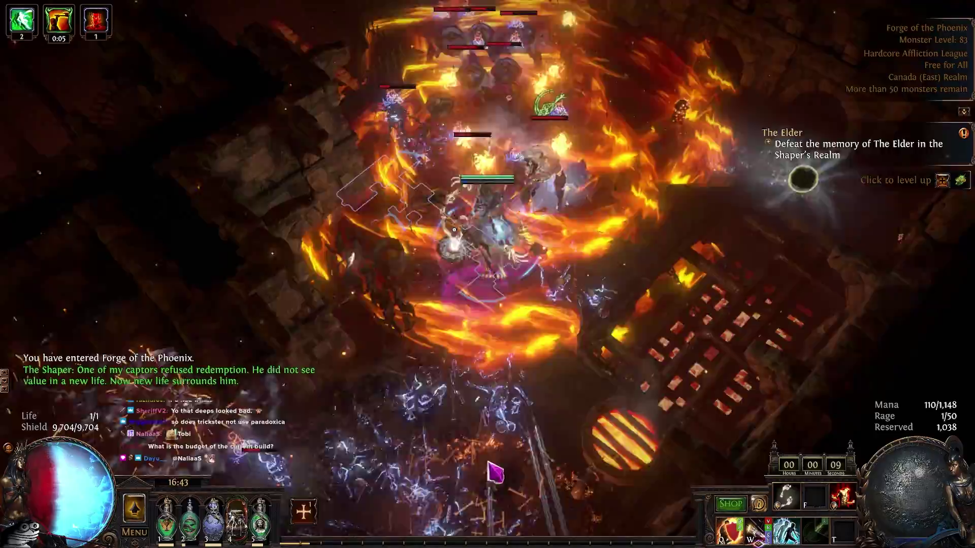
pyautogui.moveTo(487, 463); pyautogui.dragTo(688, 386)
pyautogui.press('q')
pyautogui.moveTo(421, 173); pyautogui.dragTo(476, 254)
pyautogui.press('r')
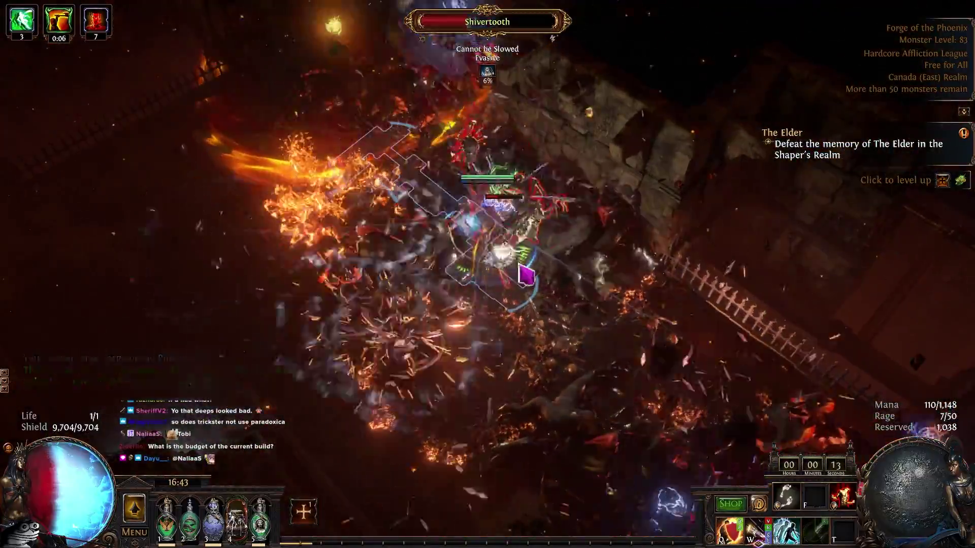
pyautogui.moveTo(532, 274); pyautogui.dragTo(746, 437)
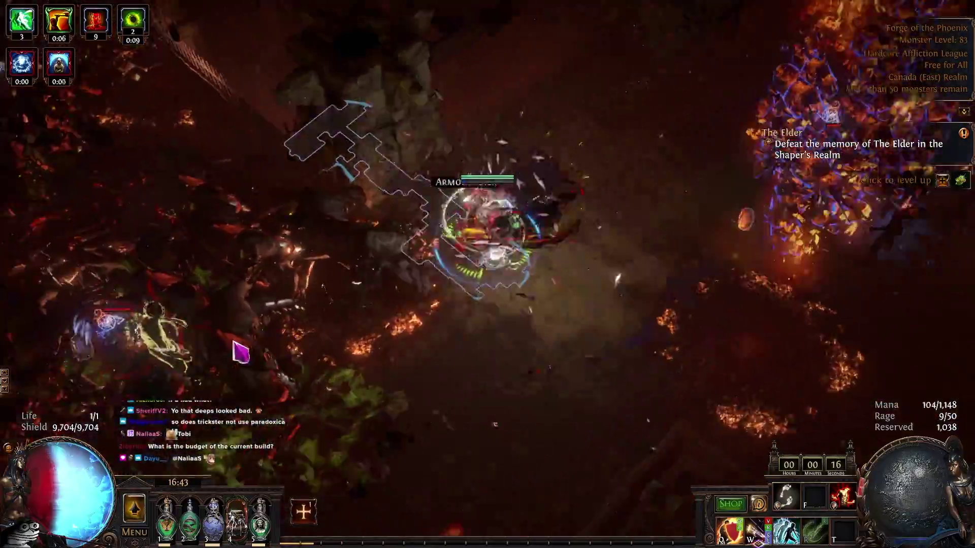
pyautogui.moveTo(234, 341); pyautogui.dragTo(318, 294)
pyautogui.press('r')
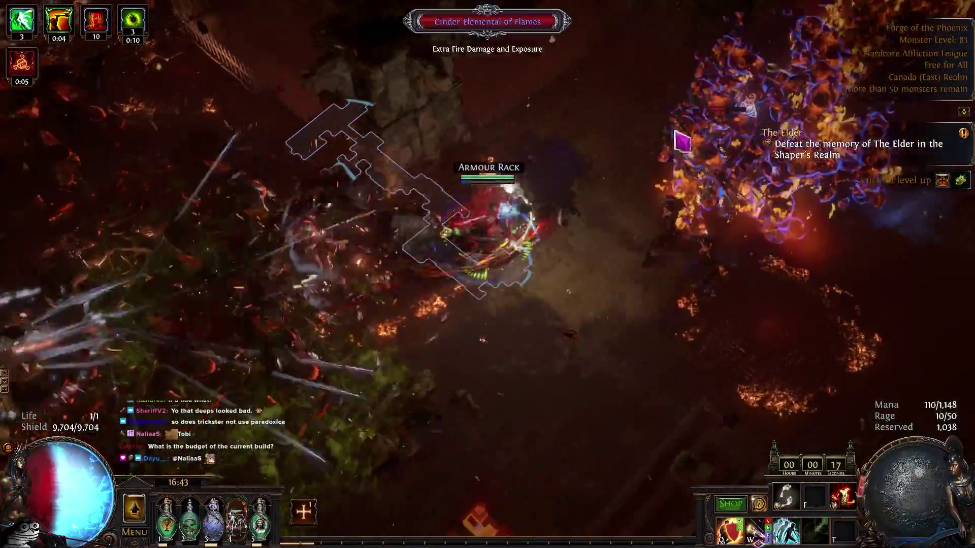
pyautogui.moveTo(673, 145); pyautogui.dragTo(703, 168)
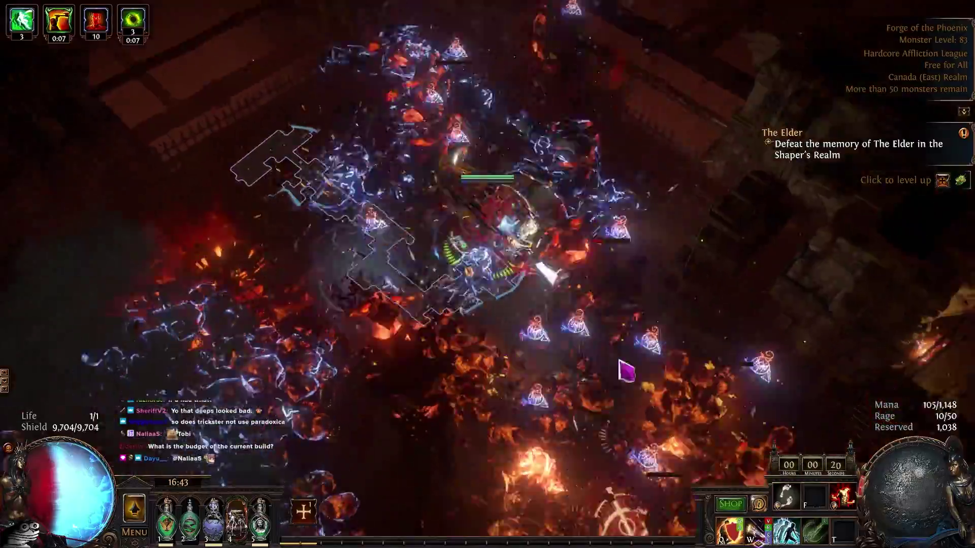
pyautogui.moveTo(619, 361); pyautogui.dragTo(802, 259)
pyautogui.moveTo(721, 64); pyautogui.dragTo(733, 79)
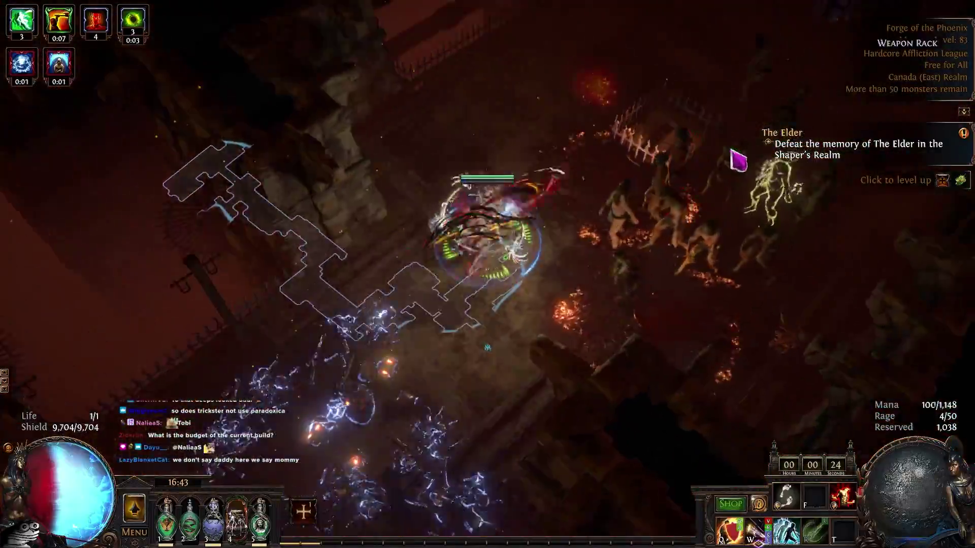
pyautogui.press('r')
pyautogui.moveTo(730, 150); pyautogui.dragTo(409, 191)
pyautogui.click(409, 192)
pyautogui.moveTo(593, 37); pyautogui.dragTo(426, 235)
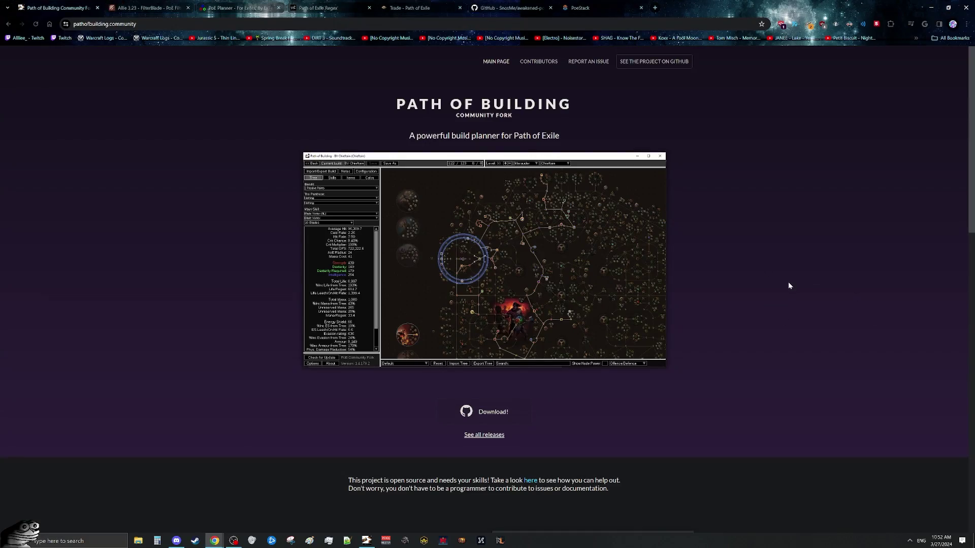
# - Look through the Path of Building Community Fork page, including its feature sections and the list of community additions
pyautogui.scroll(-6, 788, 286)
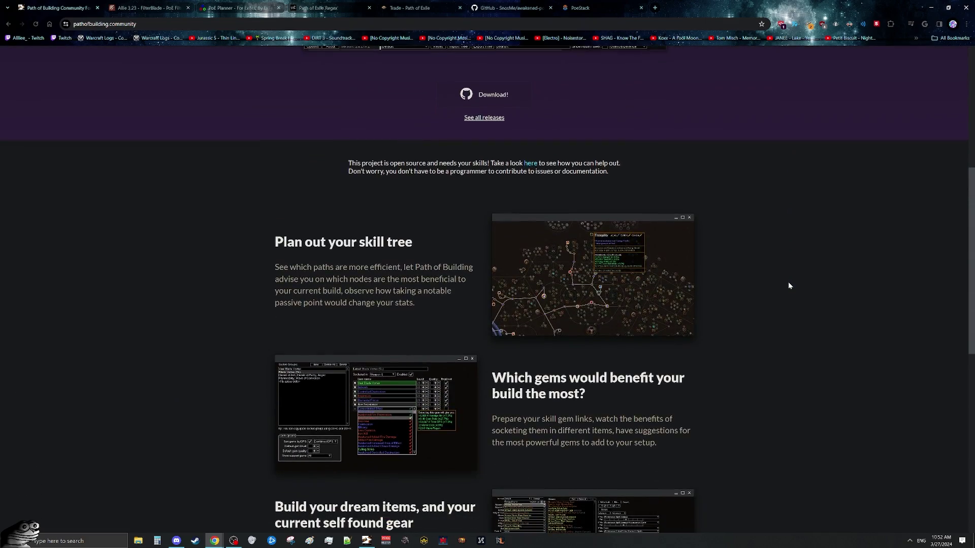
pyautogui.scroll(-3, 789, 286)
pyautogui.scroll(-5, 788, 285)
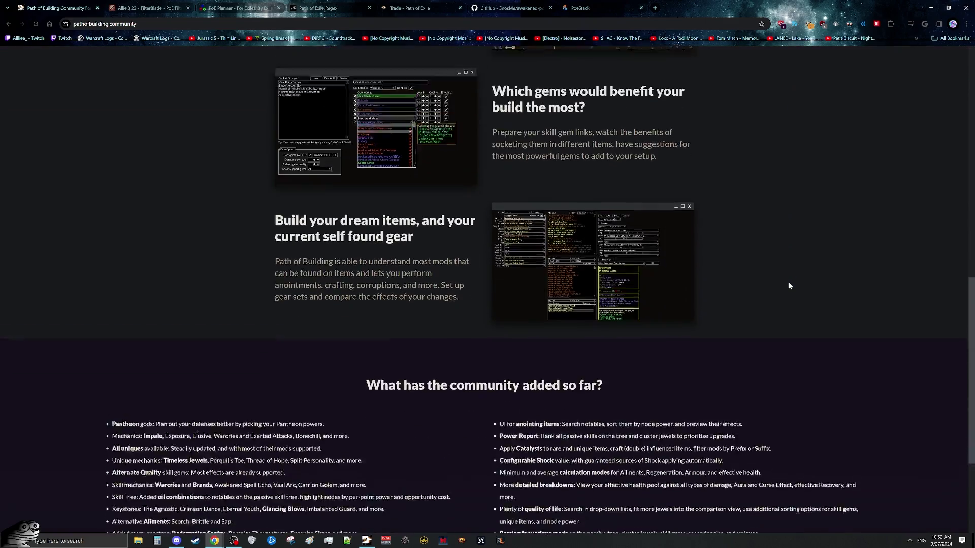
pyautogui.scroll(-1, 788, 286)
pyautogui.scroll(3, 789, 285)
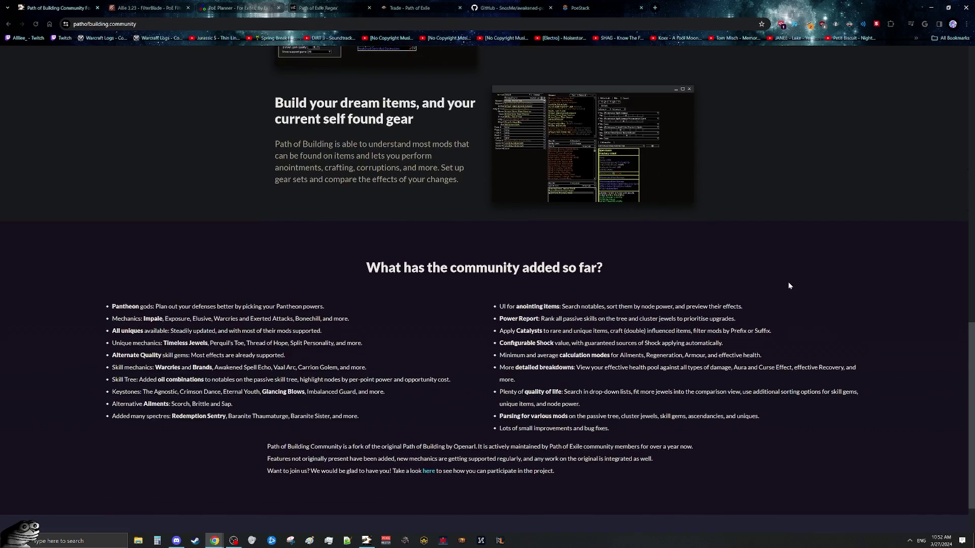
pyautogui.scroll(12, 788, 286)
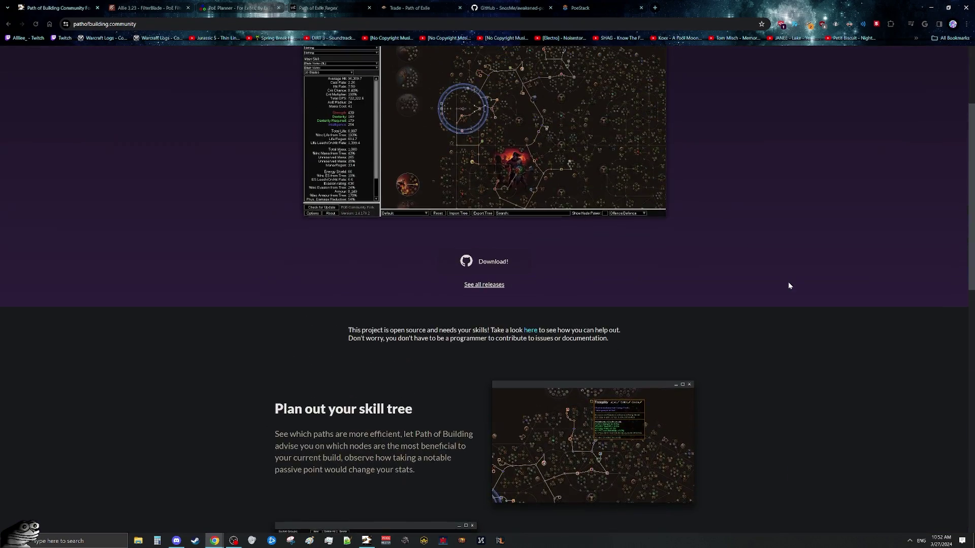
# - Switch to Path of Building and allocate the Life and Energy Shield on Kill node and Resourcefulness on the passive tree
pyautogui.hotkey('alt', 'Tab')
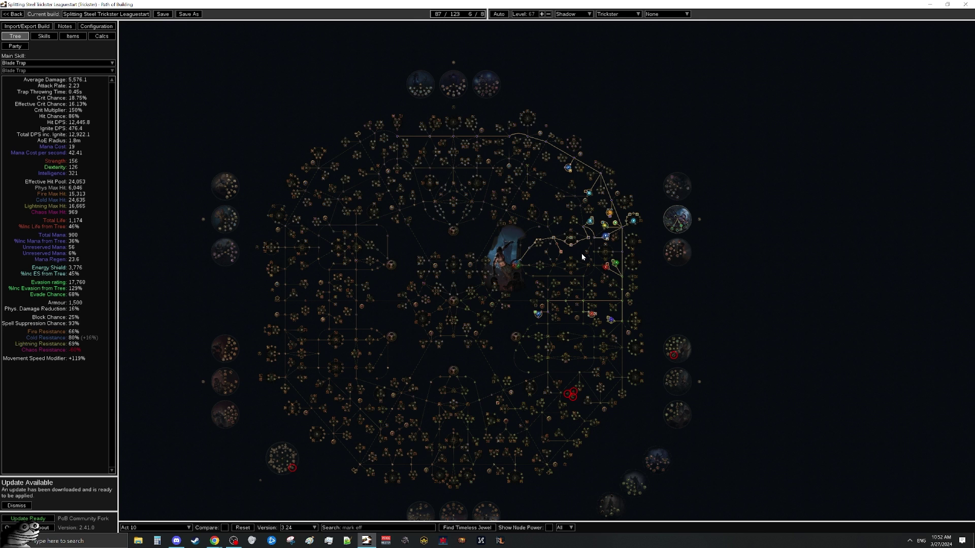
pyautogui.scroll(3, 581, 254)
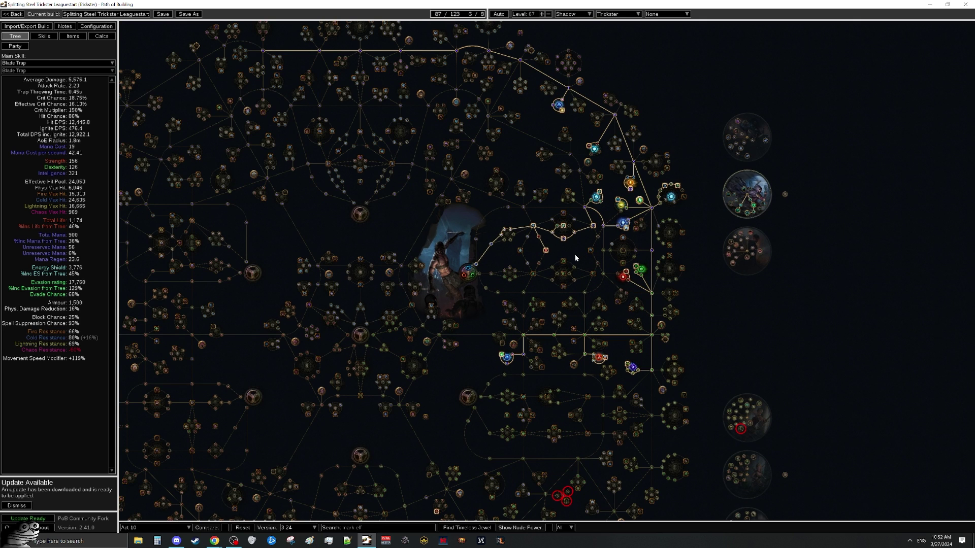
pyautogui.scroll(3, 575, 258)
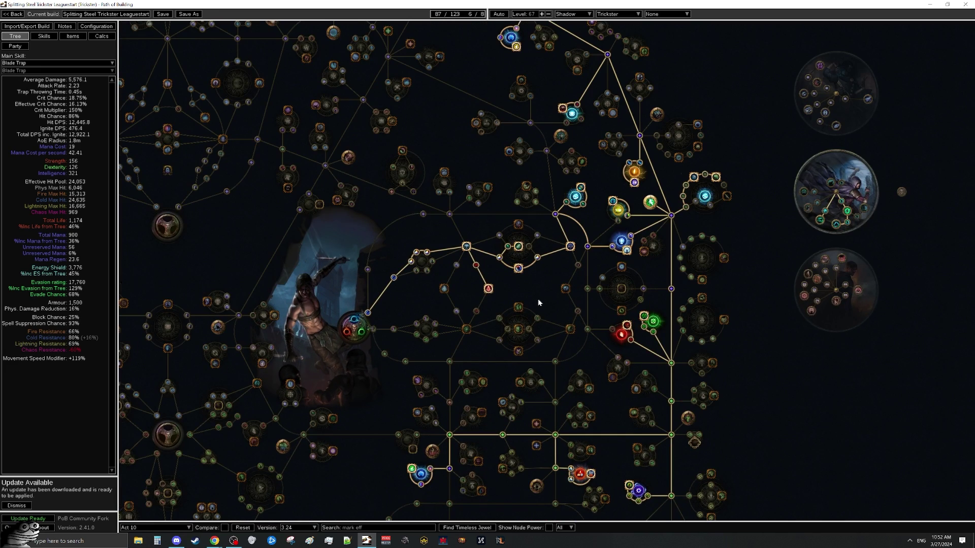
pyautogui.scroll(4, 558, 284)
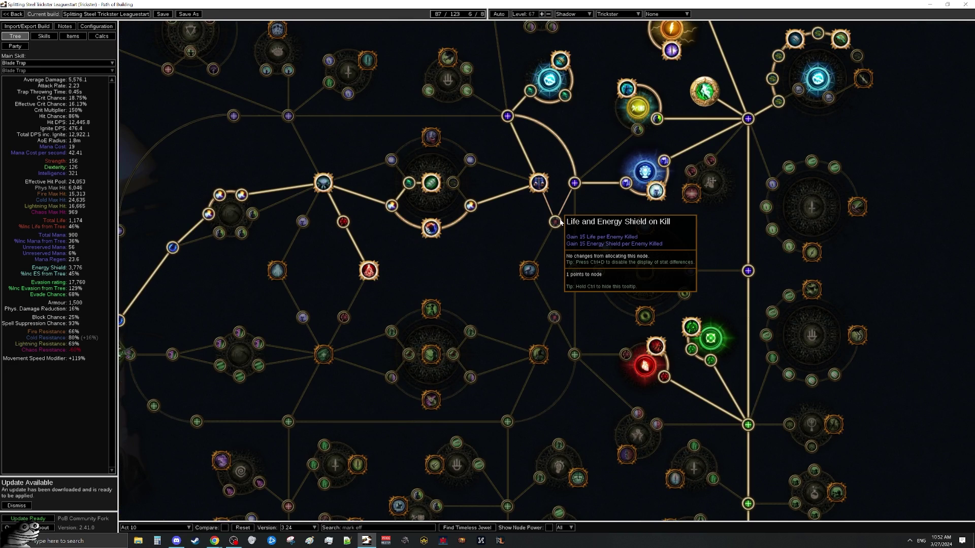
pyautogui.click(556, 221)
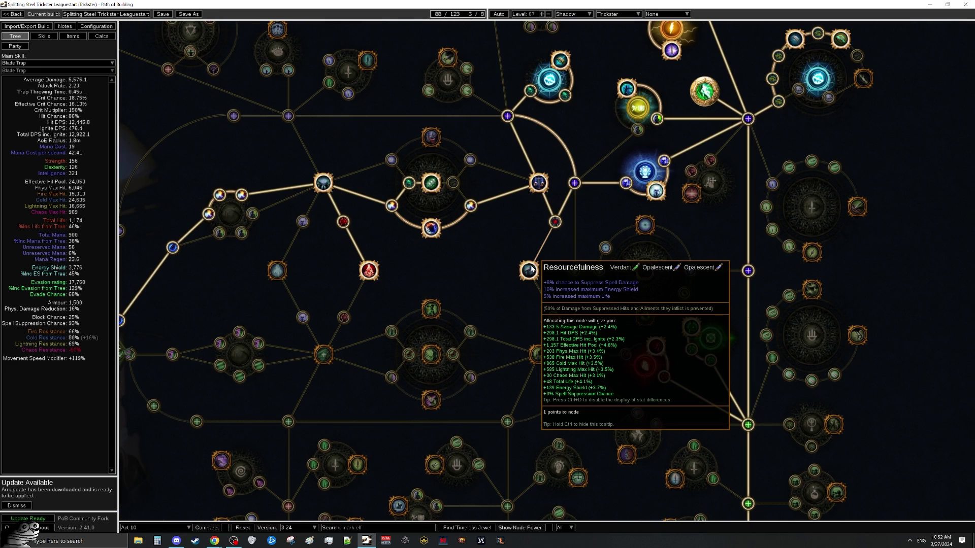
pyautogui.click(530, 270)
# - Deallocate Resourcefulness and the Life and Energy Shield on Kill node
pyautogui.click(534, 275)
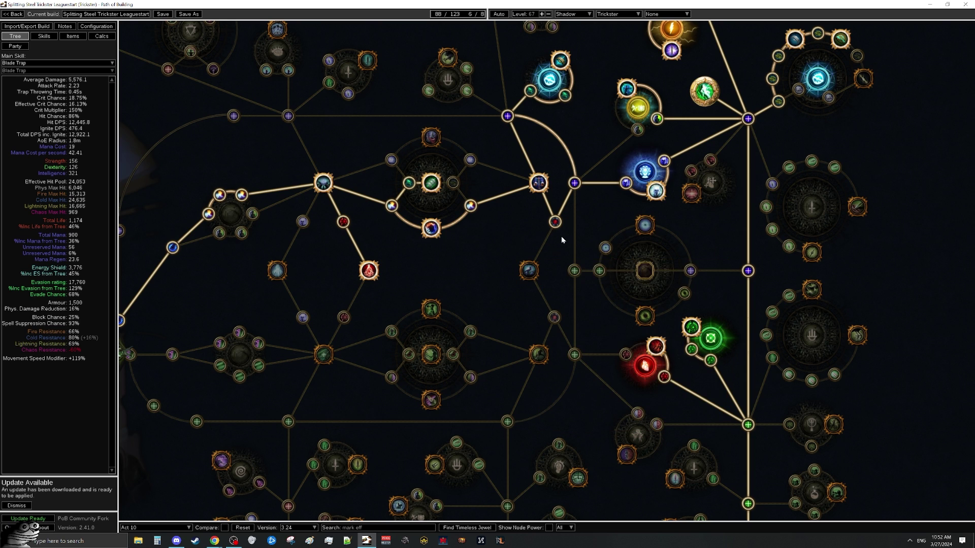
pyautogui.click(555, 222)
pyautogui.scroll(-6, 477, 255)
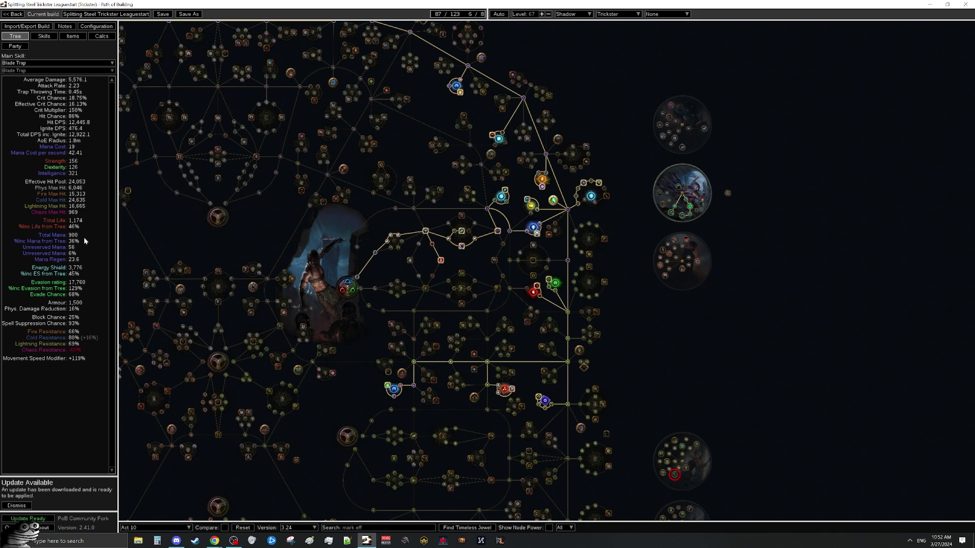
# - Show the build's skill setup and browse the gems offered for the empty slot in the Blade Trap group
pyautogui.click(38, 41)
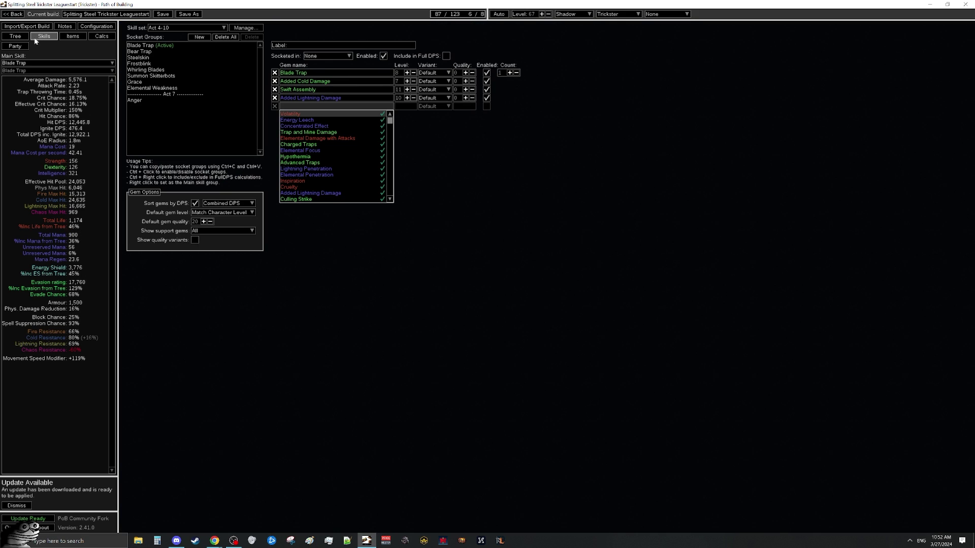
pyautogui.click(436, 148)
pyautogui.moveTo(330, 102)
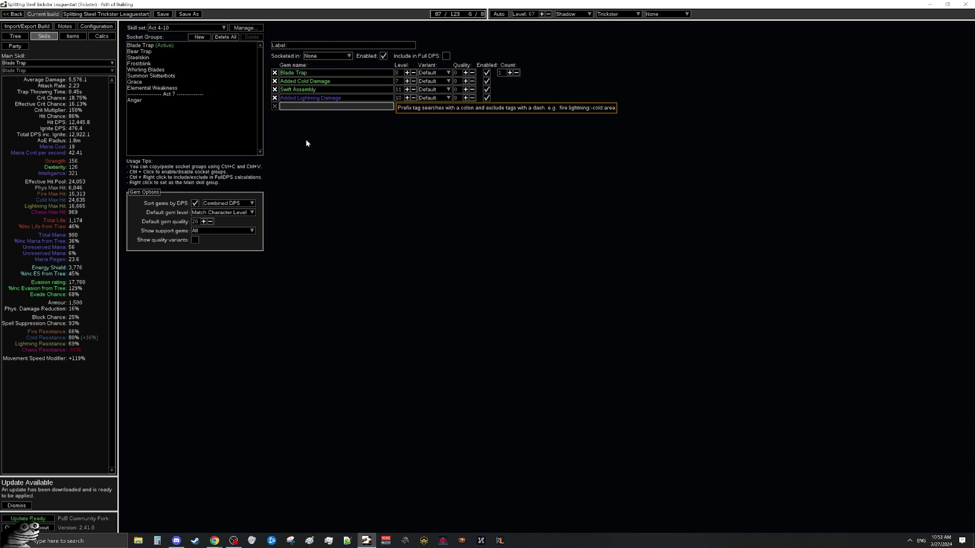
pyautogui.press('Down')
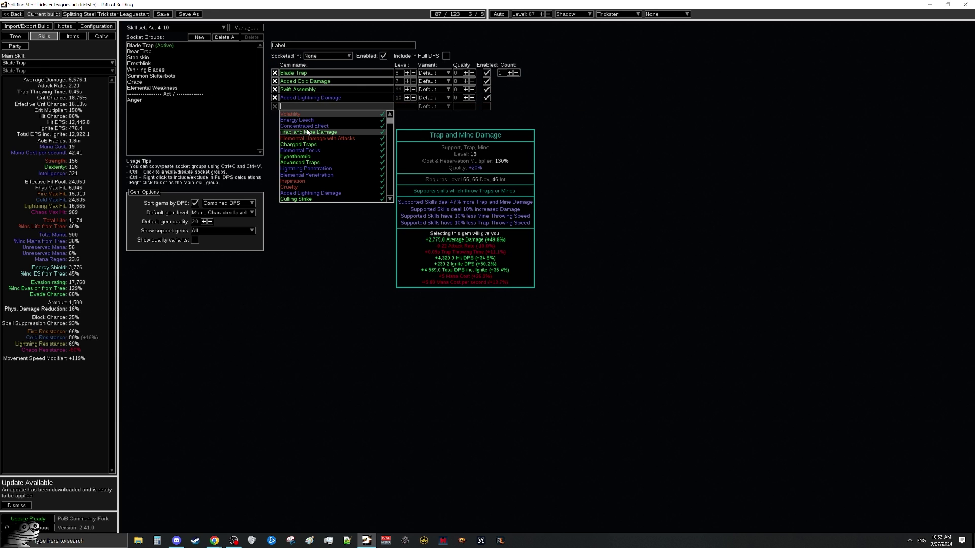
# - Craft a Blue Pearl Amulet with an increased Armour prefix and an increased Cold Damage suffix in the item editor
pyautogui.click(72, 36)
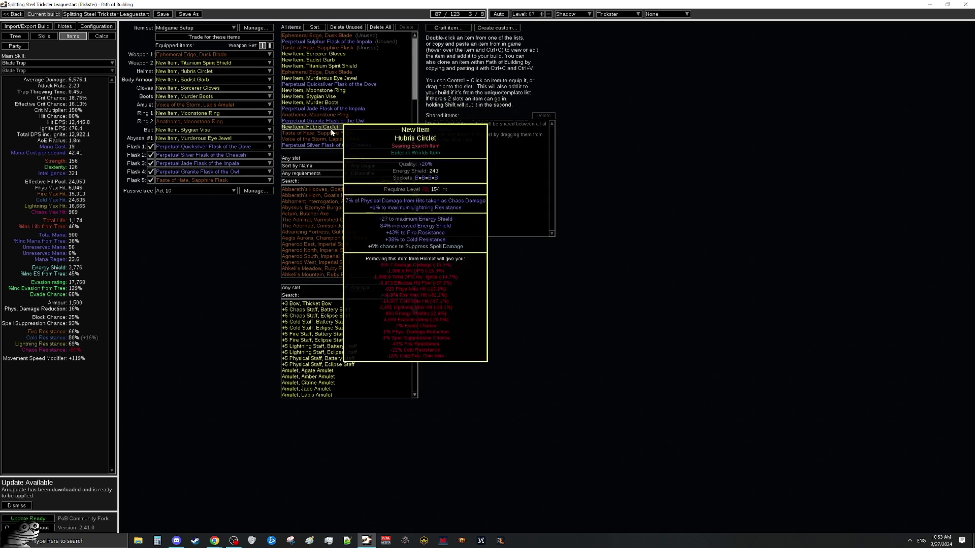
pyautogui.click(447, 28)
pyautogui.click(470, 287)
pyautogui.click(480, 80)
pyautogui.click(480, 123)
pyautogui.click(480, 113)
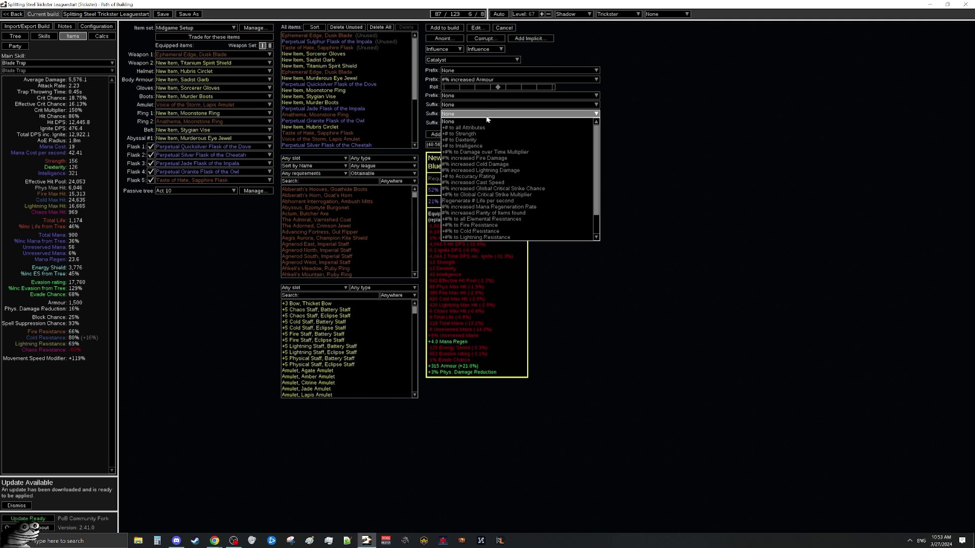
pyautogui.click(480, 164)
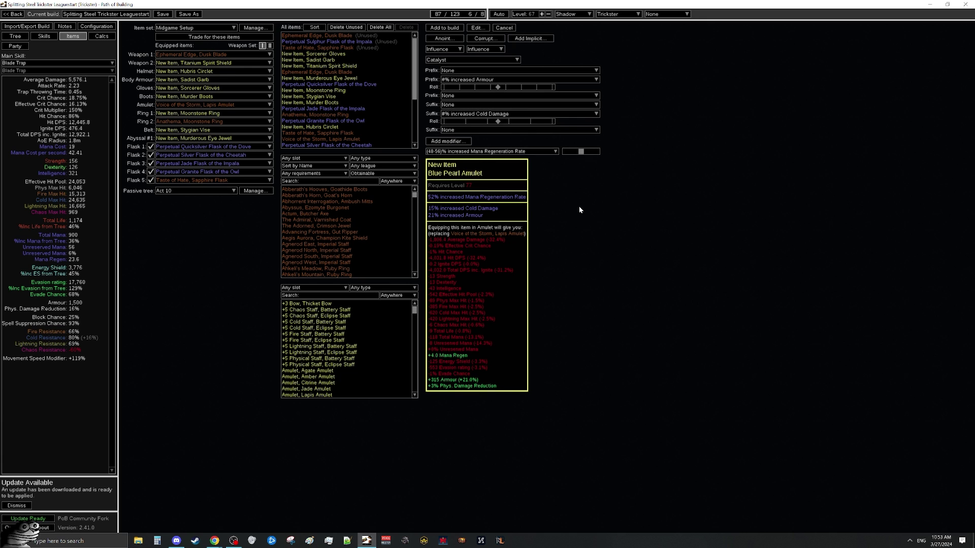
# - Copy the first Redbeak Rusted Sword listing from the trade site and preview it in Path of Building without adding it
pyautogui.hotkey('alt', 'Tab')
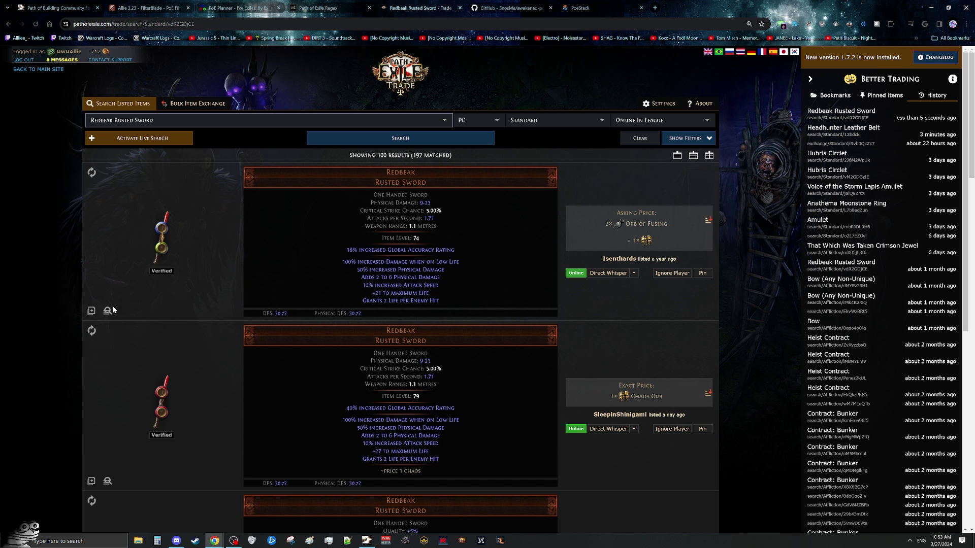
pyautogui.click(91, 312)
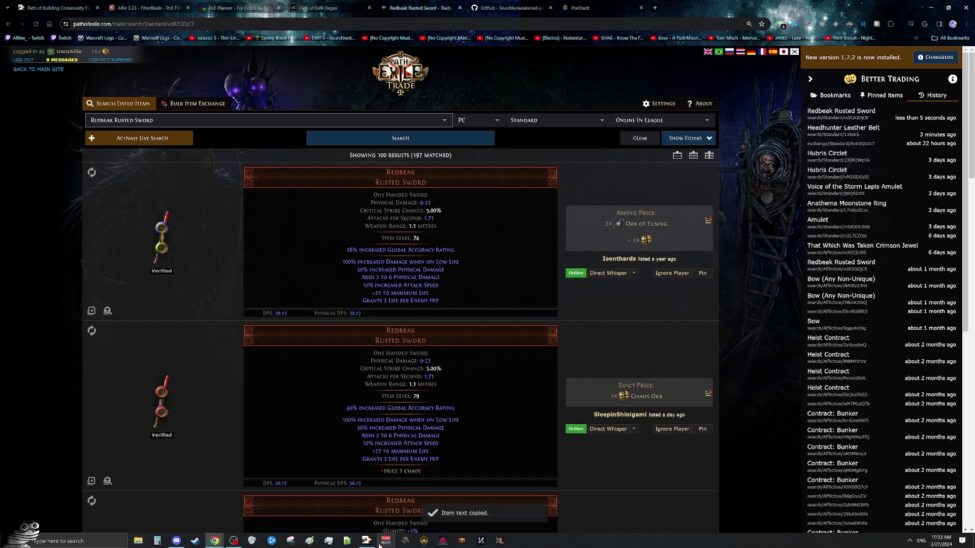
pyautogui.hotkey('alt', 'Tab')
pyautogui.hotkey('ctrl', 'v')
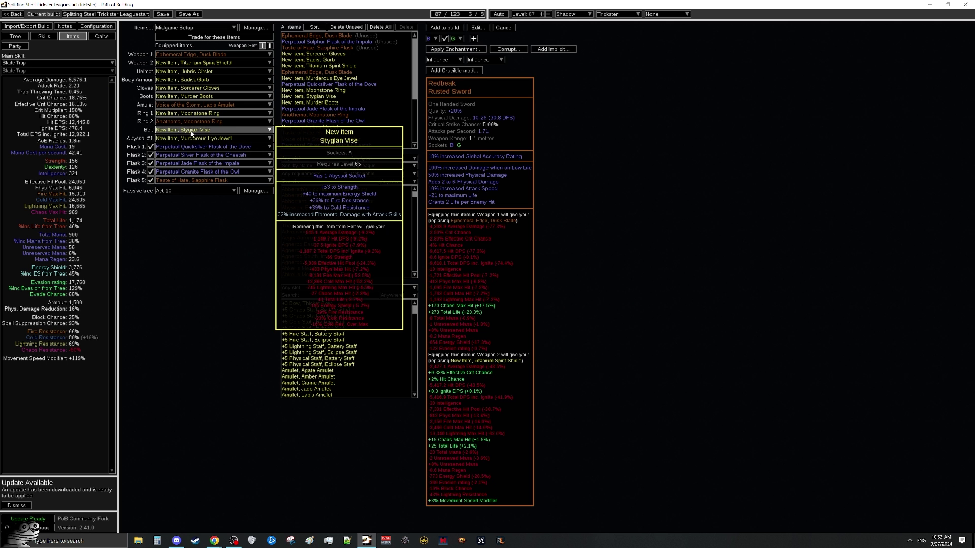
pyautogui.press('Escape')
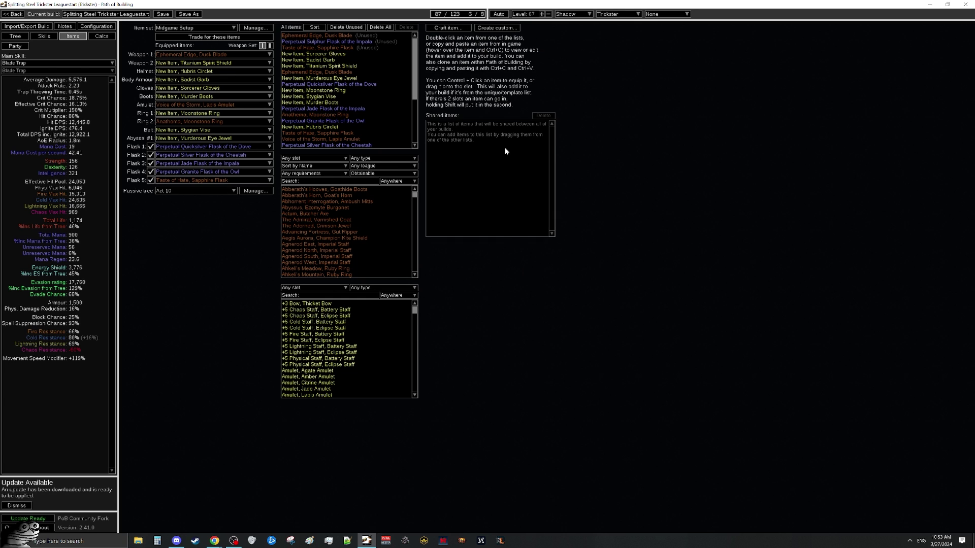
# - Read through the build's notes, from the levelling instructions to the Splitting Steel swap and further upgrades
pyautogui.click(70, 27)
pyautogui.scroll(-5, 604, 242)
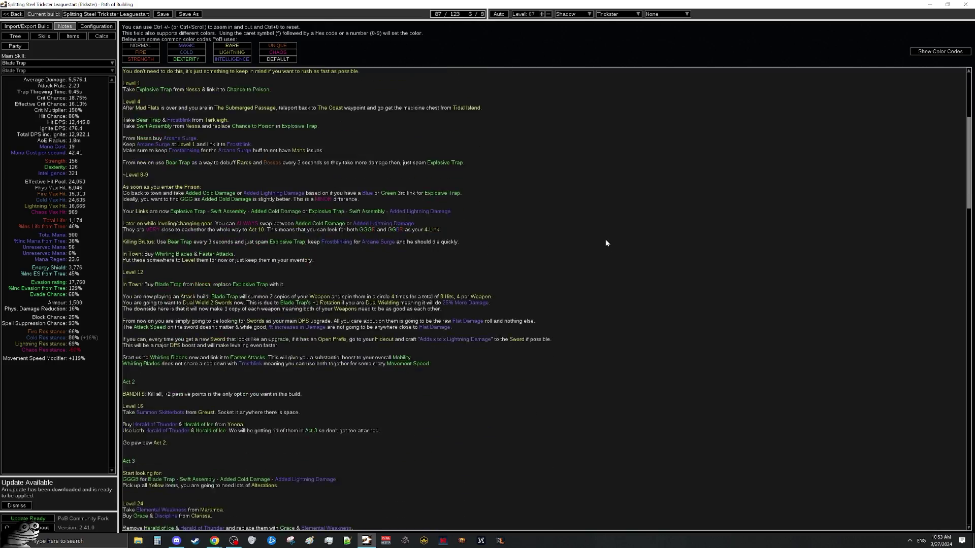
pyautogui.scroll(-15, 605, 241)
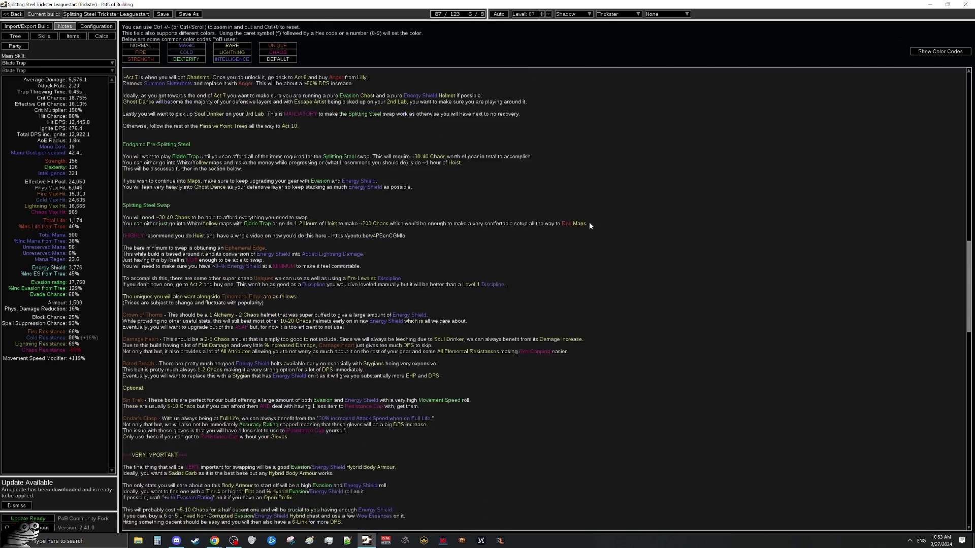
pyautogui.scroll(-20, 588, 225)
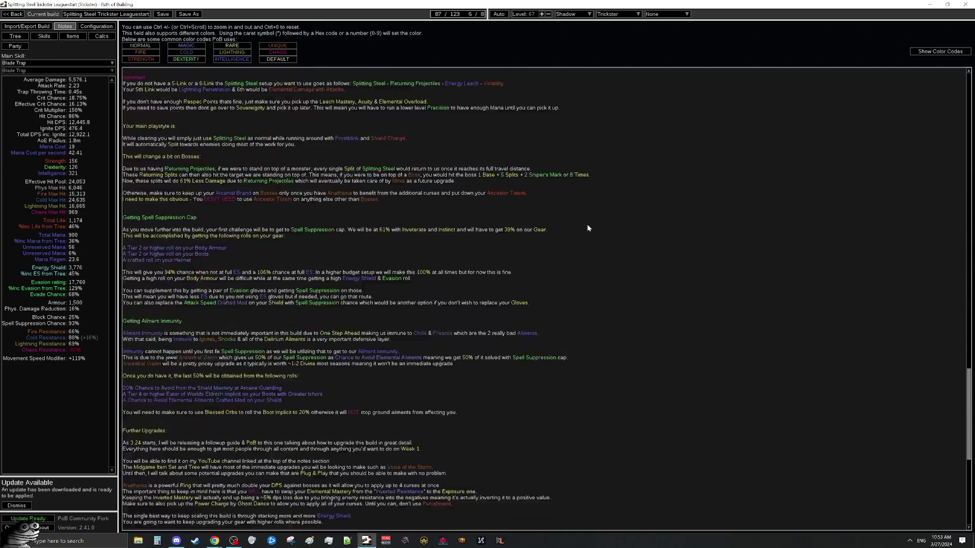
pyautogui.scroll(-10, 588, 228)
# - Display the passive tree for Act 6 and the one for Act 9 to compare the build's levelling stages
pyautogui.click(15, 36)
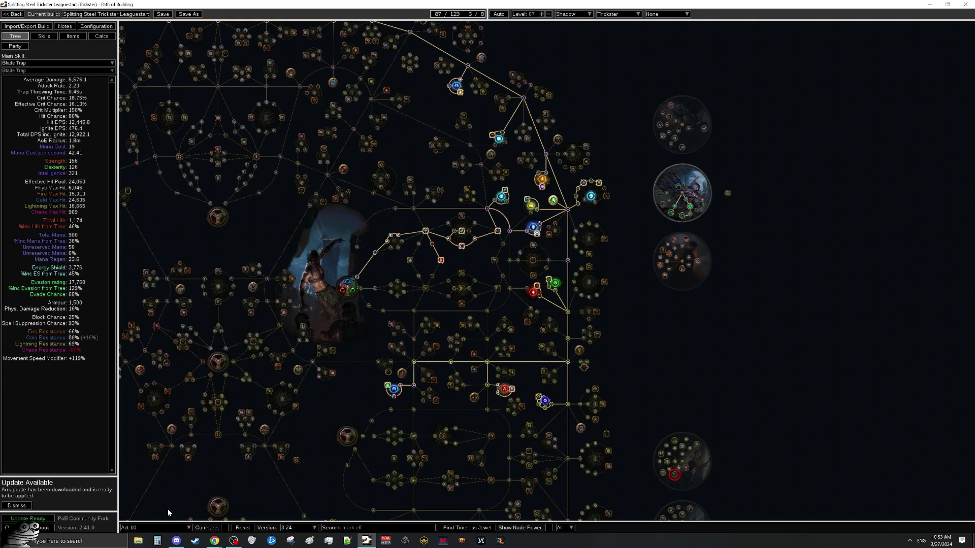
pyautogui.click(155, 528)
pyautogui.click(139, 470)
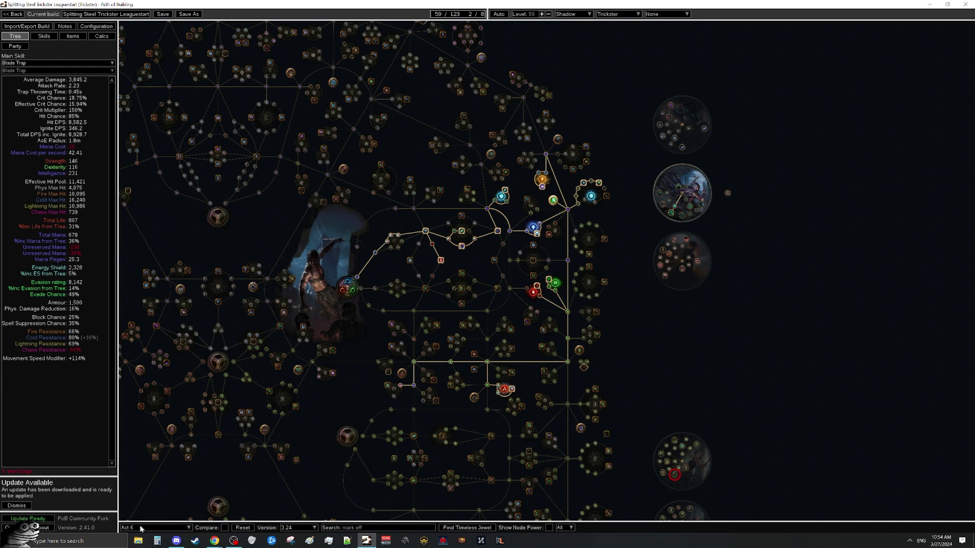
pyautogui.click(141, 528)
pyautogui.click(142, 490)
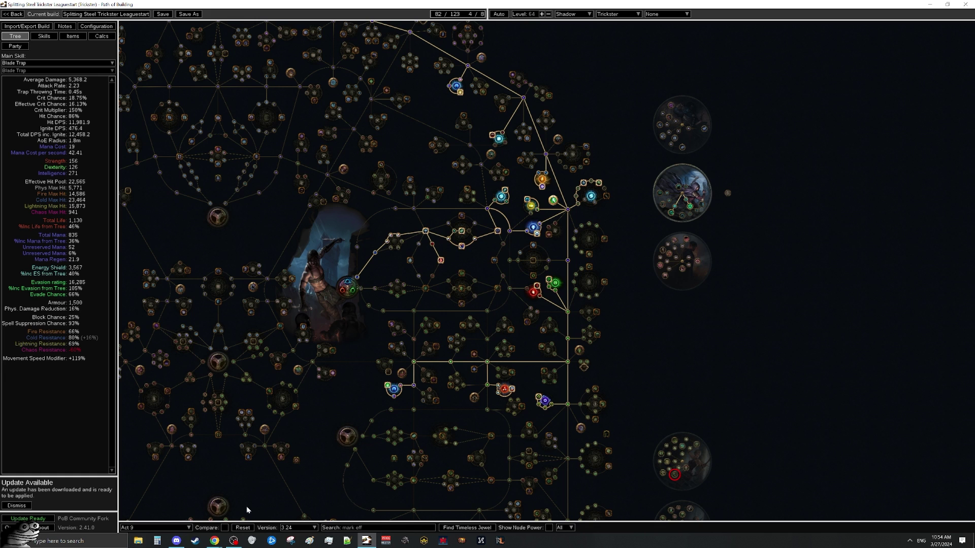
# - Switch to FilterBlade in the browser and expand the Divination Cards section of the loot filter customizer to view its tiers
pyautogui.click(214, 540)
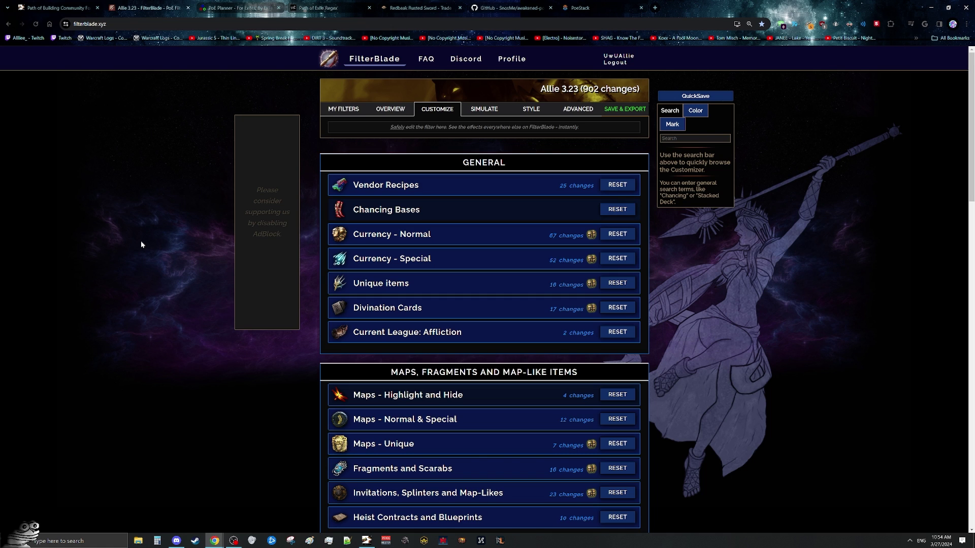
pyautogui.scroll(-3, 471, 298)
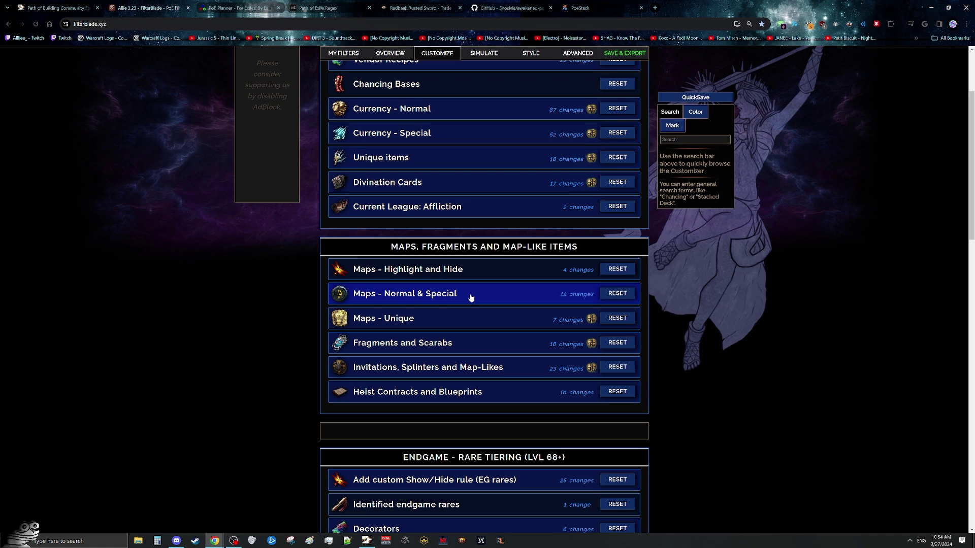
pyautogui.scroll(-1, 467, 292)
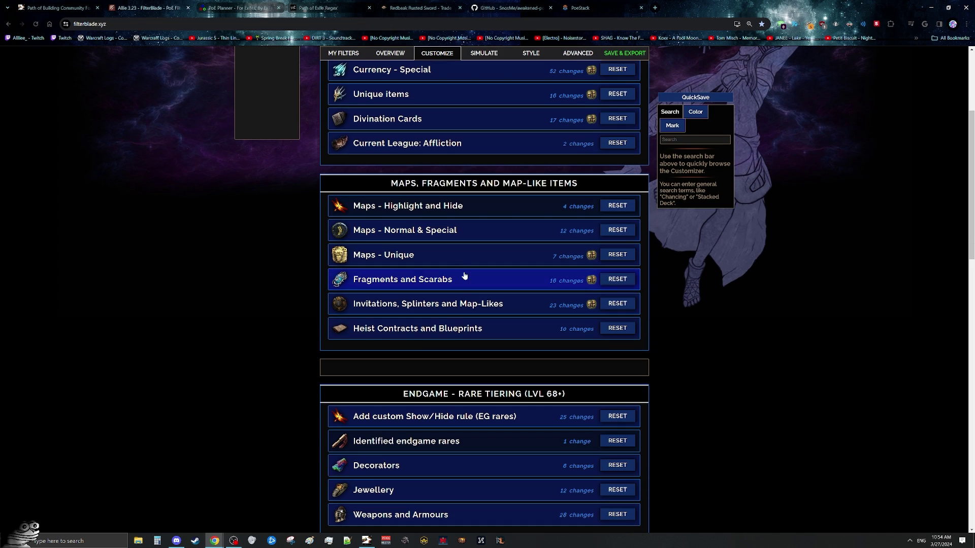
pyautogui.click(385, 120)
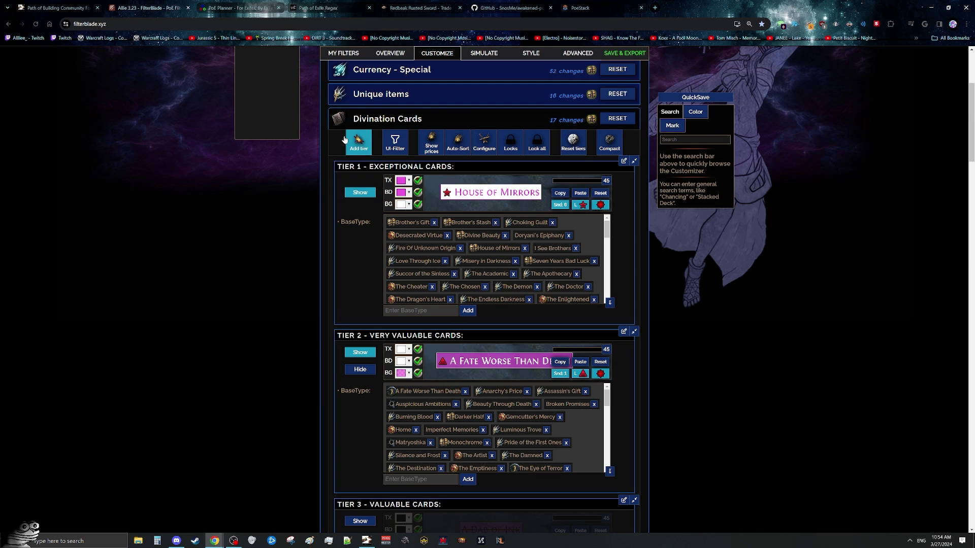
pyautogui.scroll(3, 246, 274)
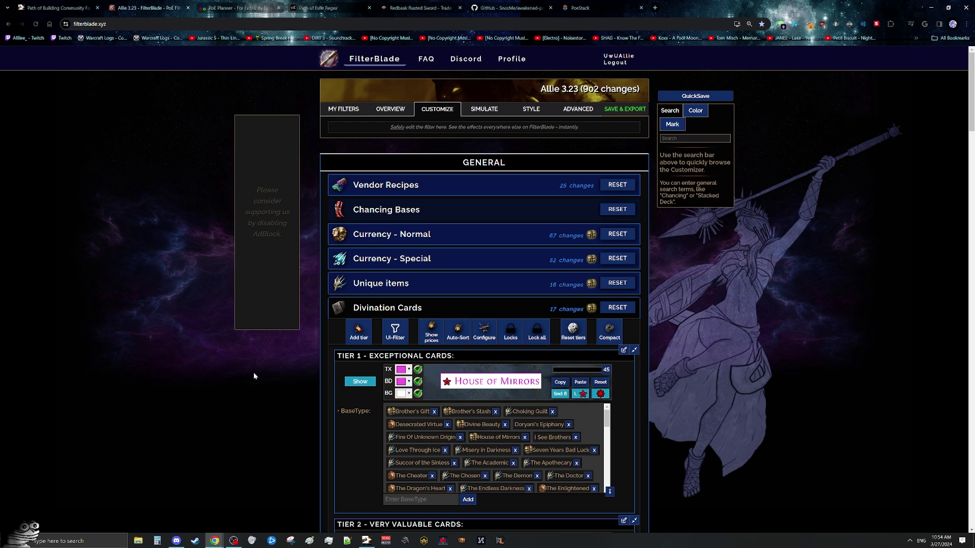
pyautogui.scroll(-3, 255, 375)
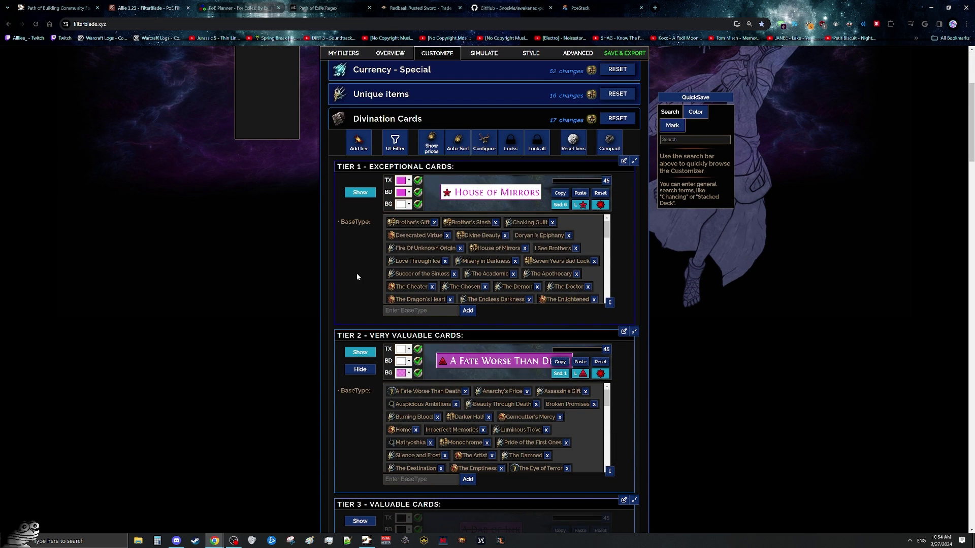
# - Auto-sort the divination card tiers by price, review the resulting tiers, and collapse the Divination Cards section
pyautogui.click(460, 140)
pyautogui.click(458, 141)
pyautogui.click(521, 81)
pyautogui.scroll(-4, 639, 351)
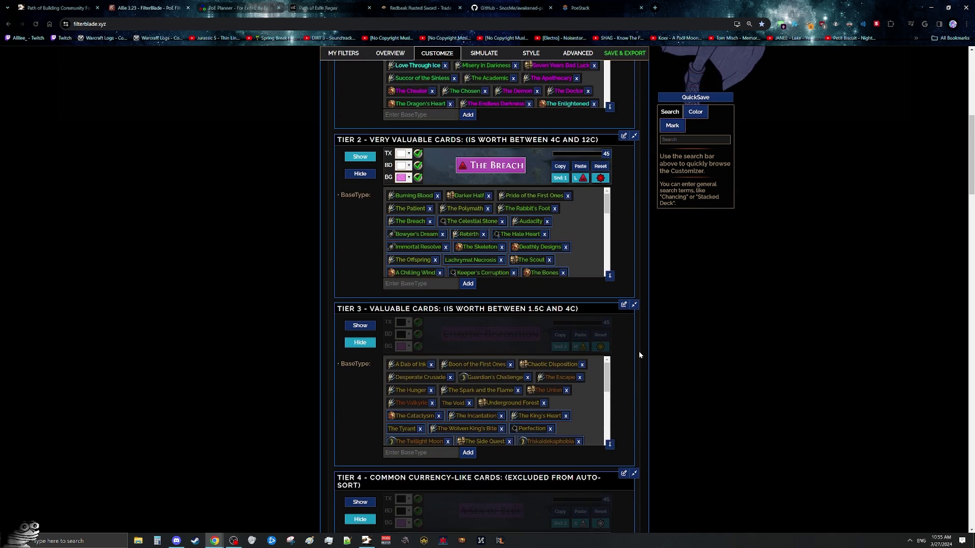
pyautogui.scroll(6, 628, 349)
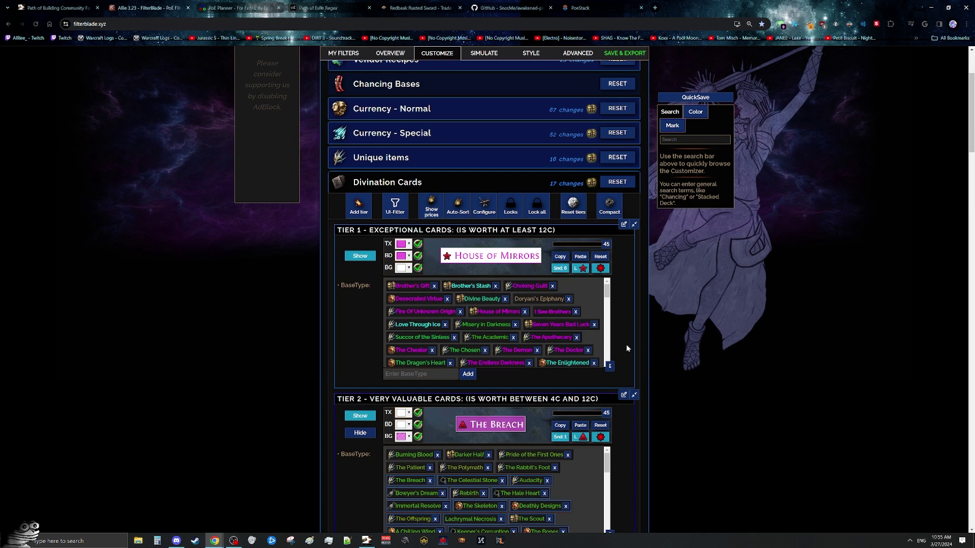
pyautogui.click(485, 182)
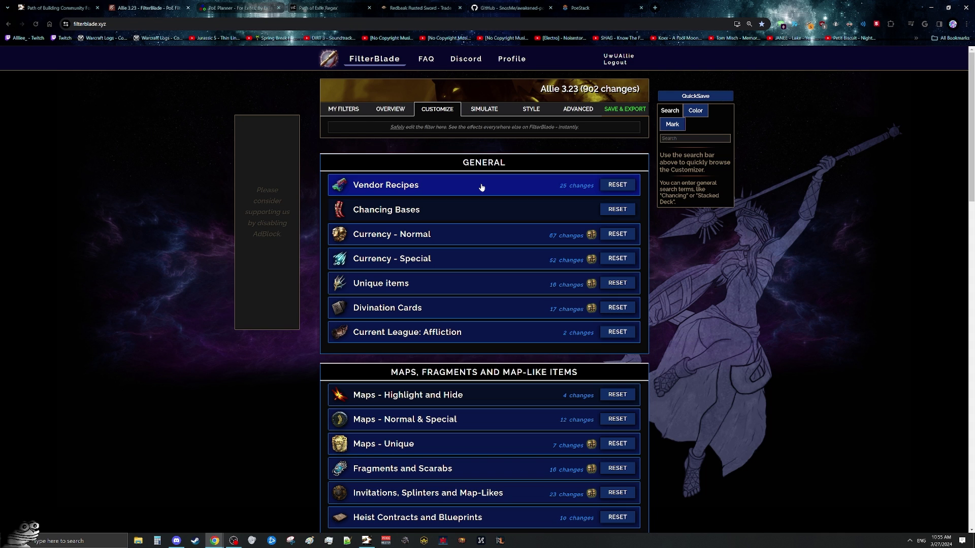
# - Hide the Tier 2 group under Unique items and quick-save the filter
pyautogui.scroll(-3, 481, 188)
pyautogui.click(420, 160)
pyautogui.scroll(-5, 364, 272)
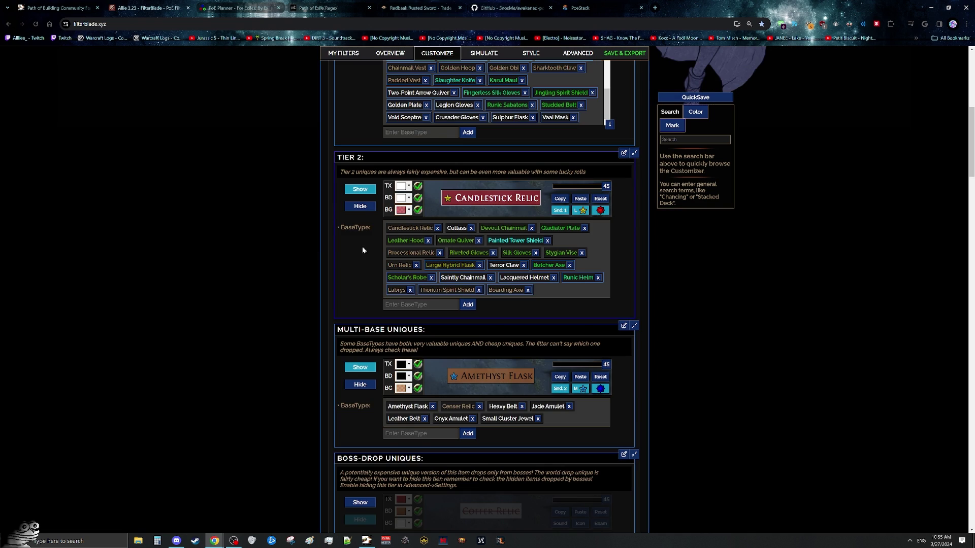
pyautogui.click(361, 207)
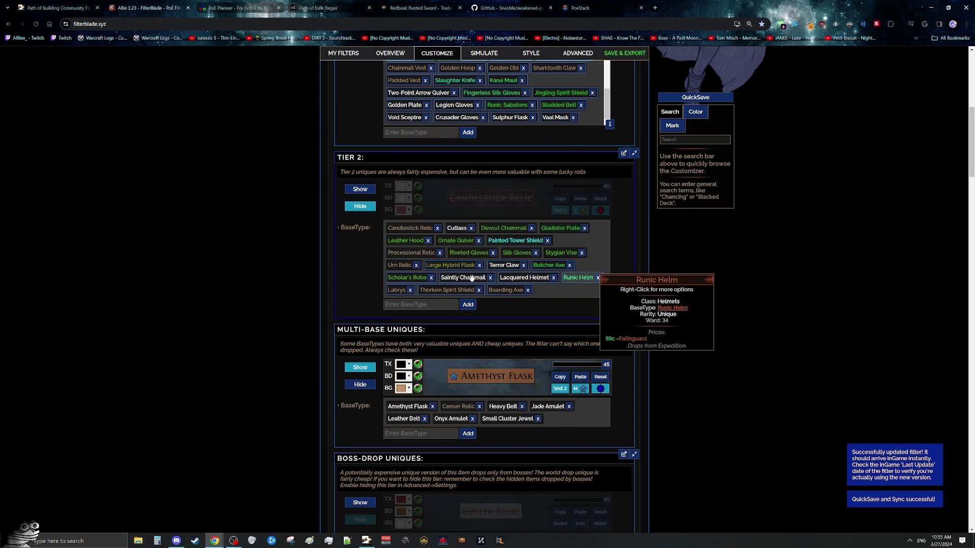
# - Look through the remaining unique item tiers and the map and endgame categories in the customizer
pyautogui.scroll(-15, 268, 402)
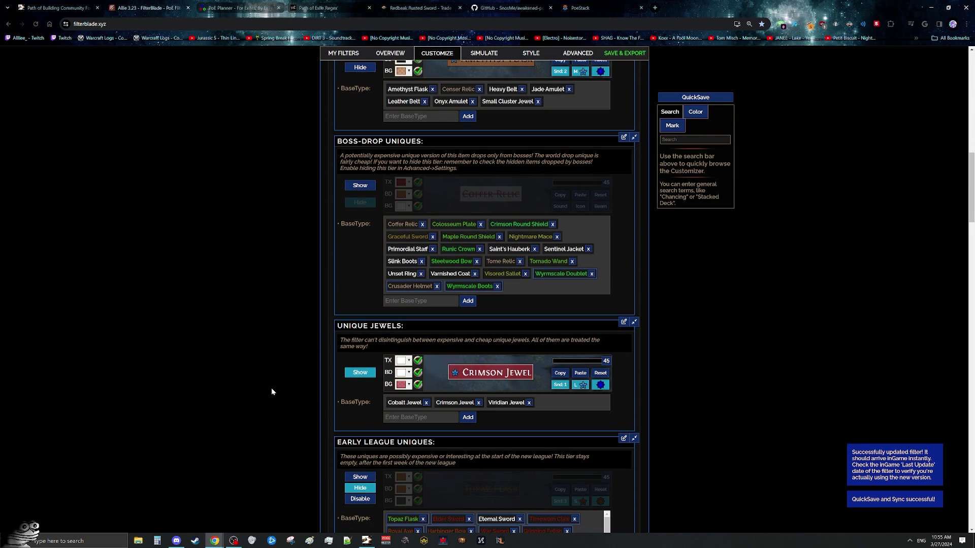
pyautogui.scroll(-12, 272, 390)
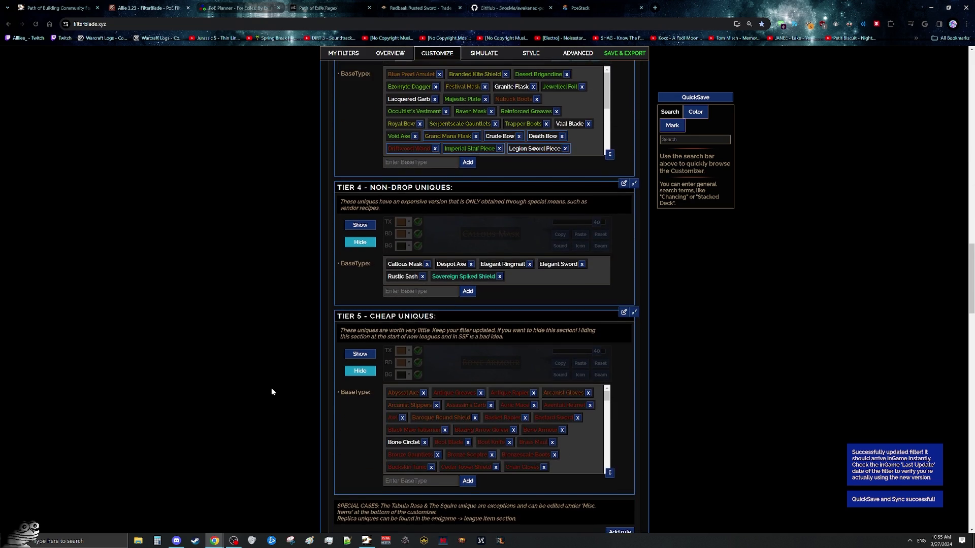
pyautogui.scroll(-10, 271, 392)
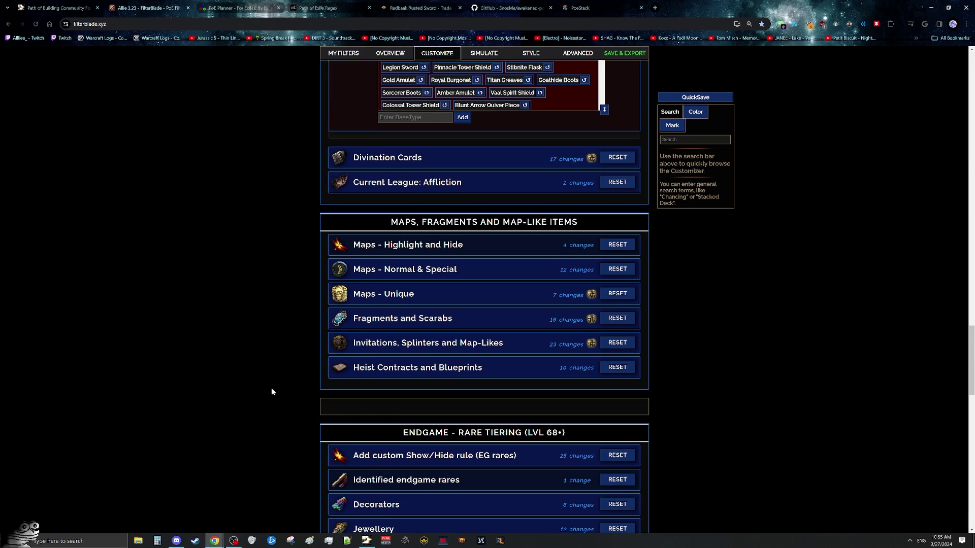
pyautogui.scroll(-1, 284, 305)
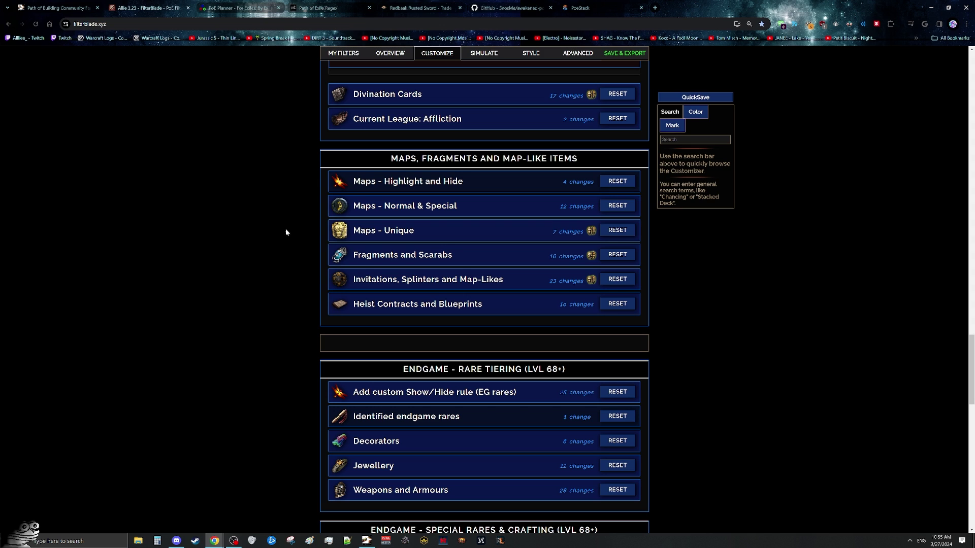
# - Examine the list of saved filters and the filter overview with its strictness, style and item previews
pyautogui.click(344, 53)
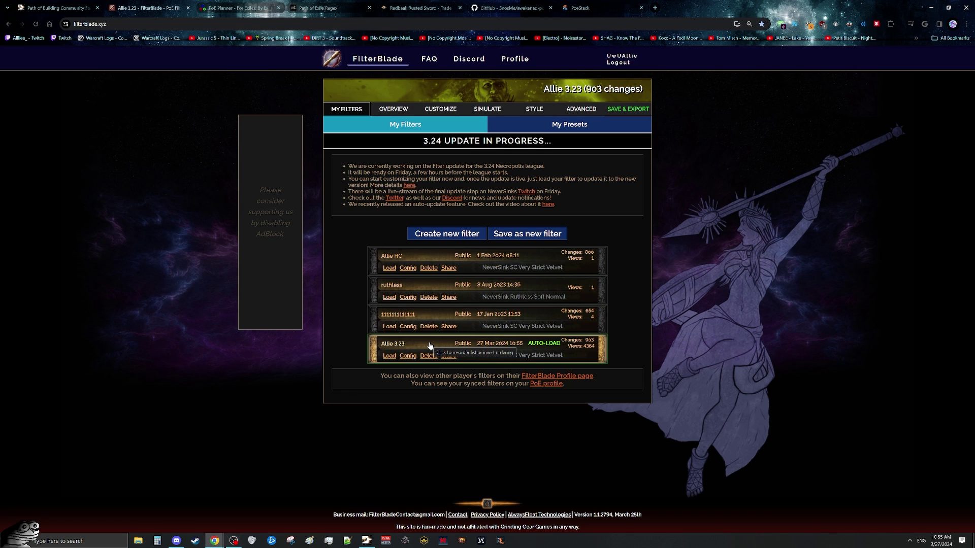
pyautogui.click(393, 109)
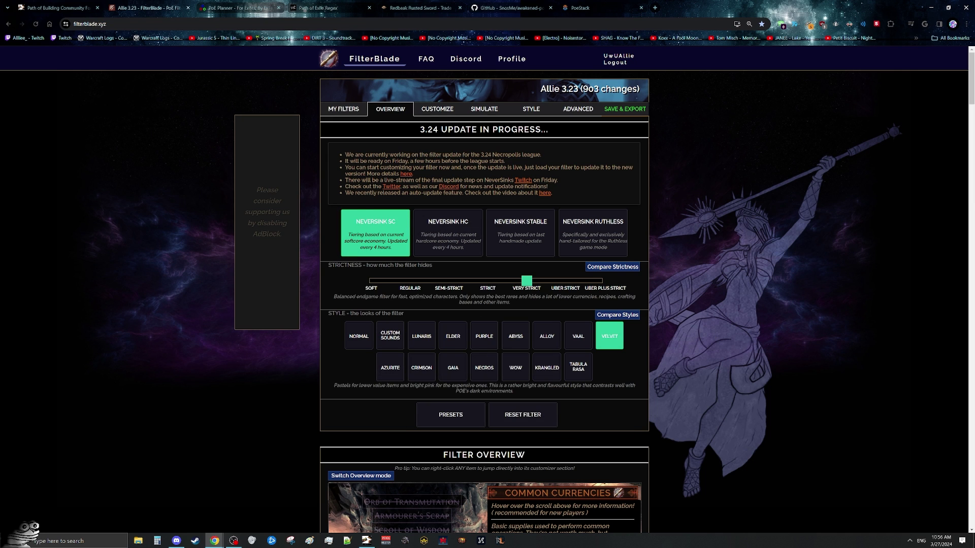
pyautogui.scroll(-5, 329, 340)
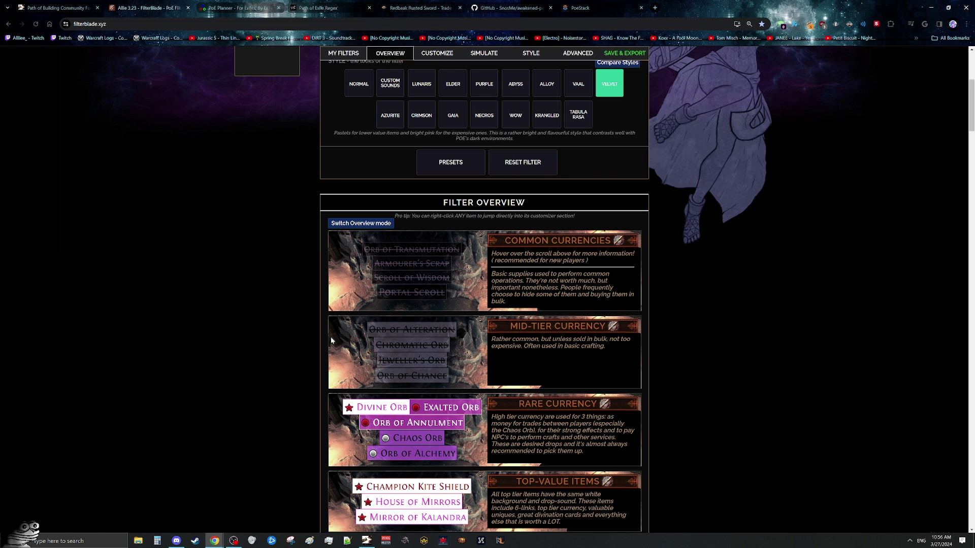
pyautogui.scroll(-2, 332, 340)
pyautogui.scroll(7, 462, 142)
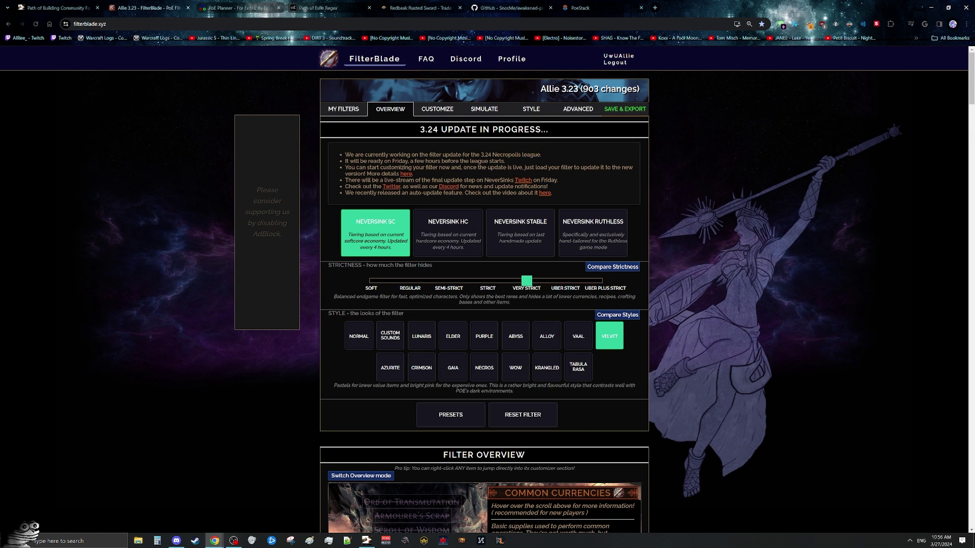
pyautogui.click(349, 109)
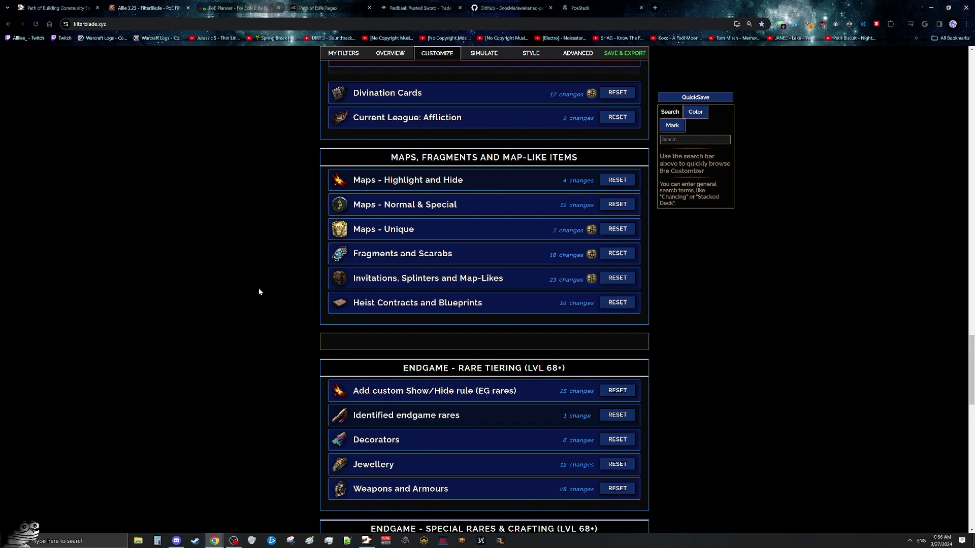
# - Switch to PoE Planner and allocate the path from the Scion start to Dire Torment on the passive tree
pyautogui.hotkey('ctrl', 'Tab')
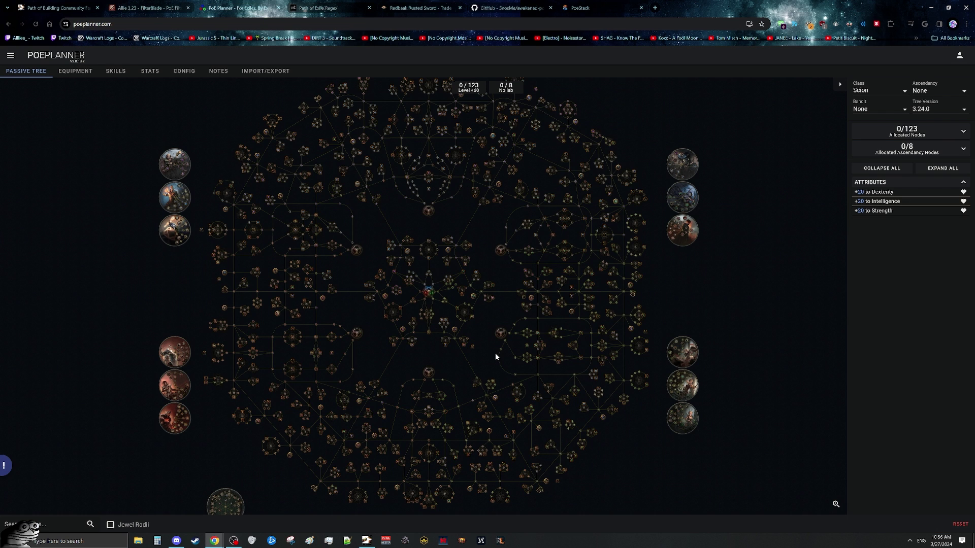
pyautogui.scroll(-2, 496, 356)
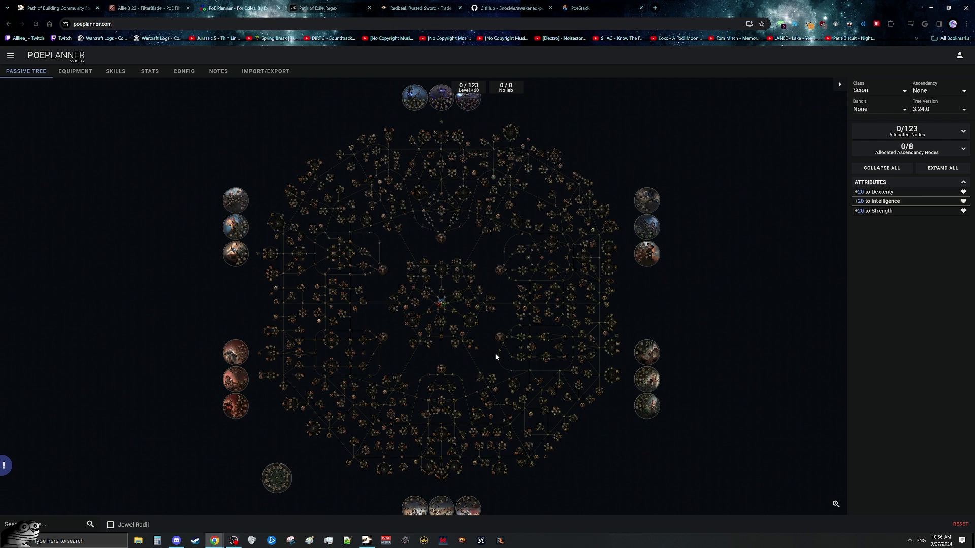
pyautogui.scroll(-1, 496, 350)
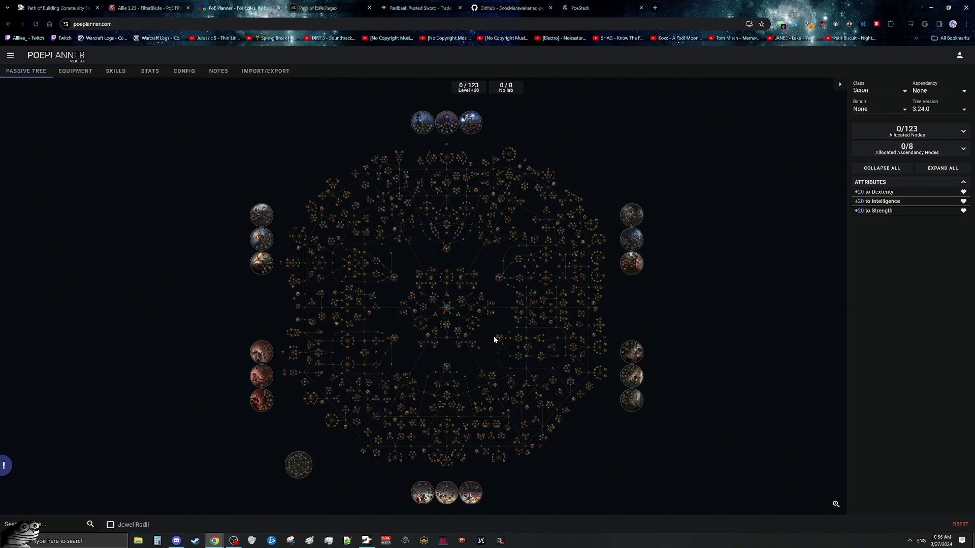
pyautogui.scroll(1, 533, 311)
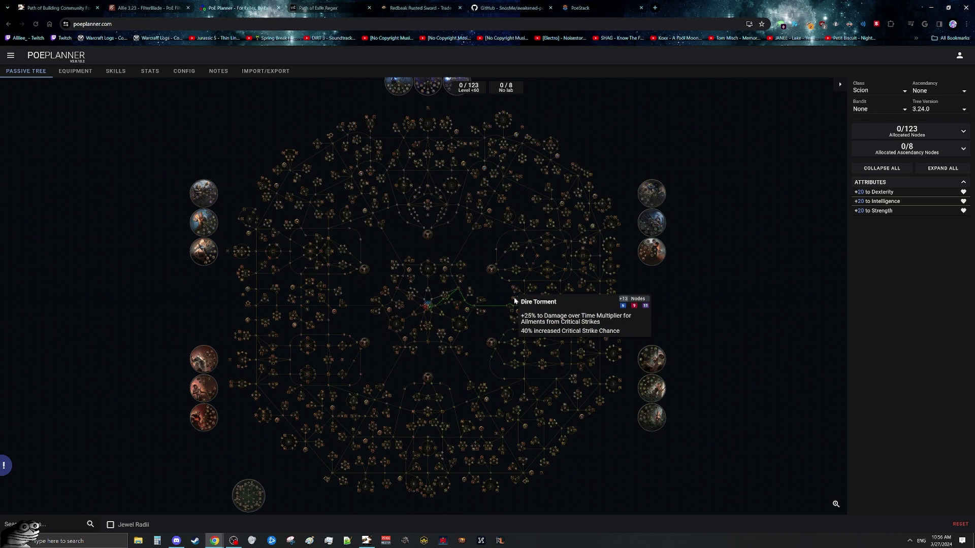
pyautogui.click(514, 301)
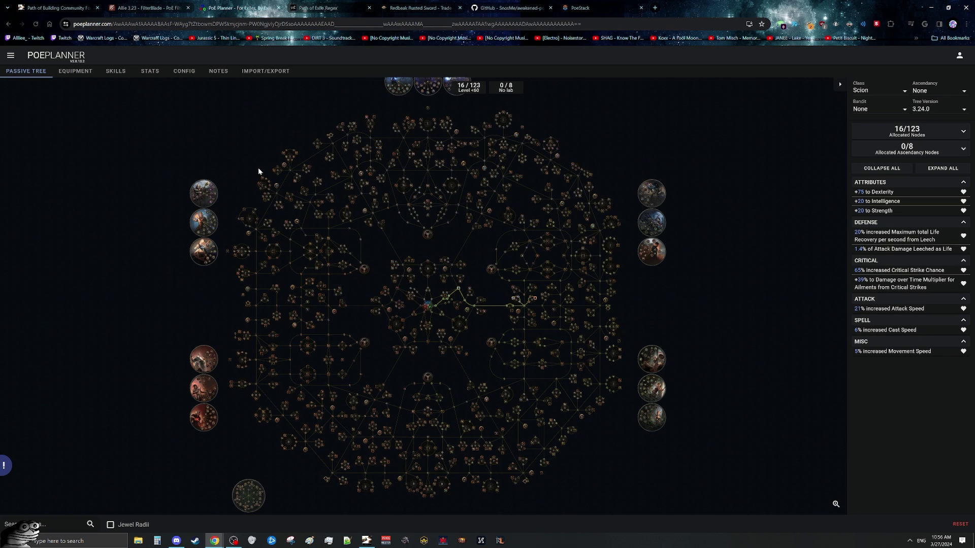
# - Open the atlas tree planner and allocate the central path from the start up to Singular Focus, including its small side clusters
pyautogui.click(11, 57)
pyautogui.click(32, 116)
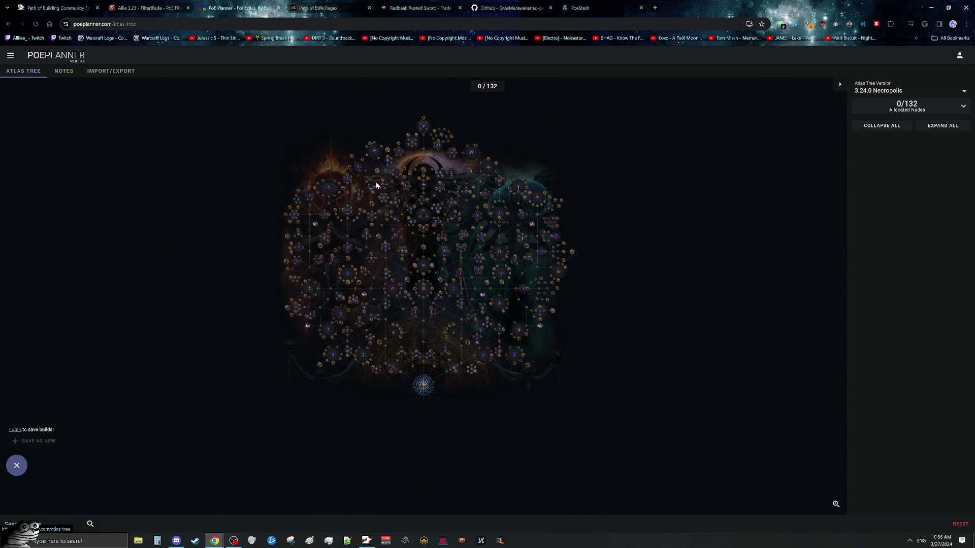
pyautogui.scroll(5, 459, 312)
pyautogui.moveTo(396, 373); pyautogui.dragTo(455, 258)
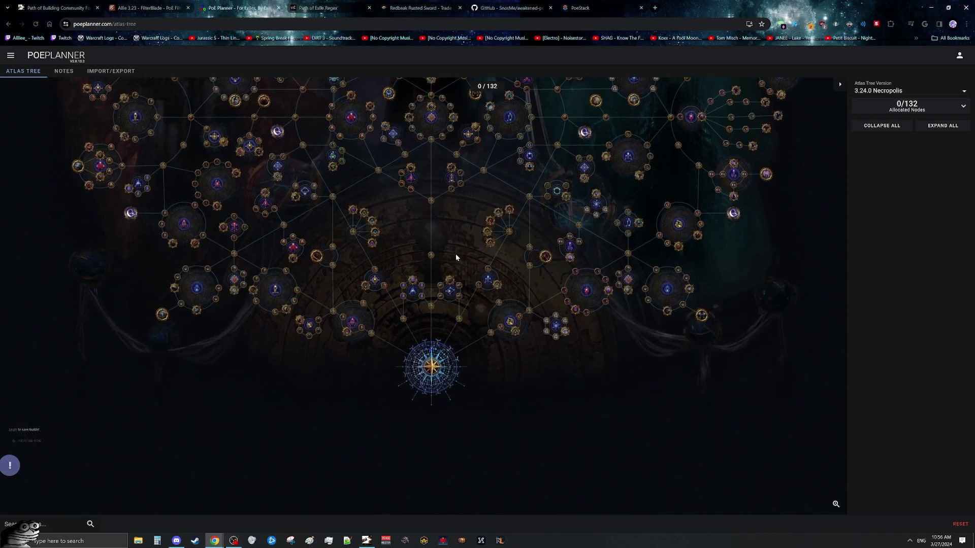
pyautogui.scroll(3, 451, 282)
pyautogui.click(449, 282)
pyautogui.moveTo(432, 227); pyautogui.dragTo(408, 337)
pyautogui.click(426, 248)
pyautogui.click(428, 179)
pyautogui.moveTo(435, 158); pyautogui.dragTo(420, 311)
pyautogui.click(443, 301)
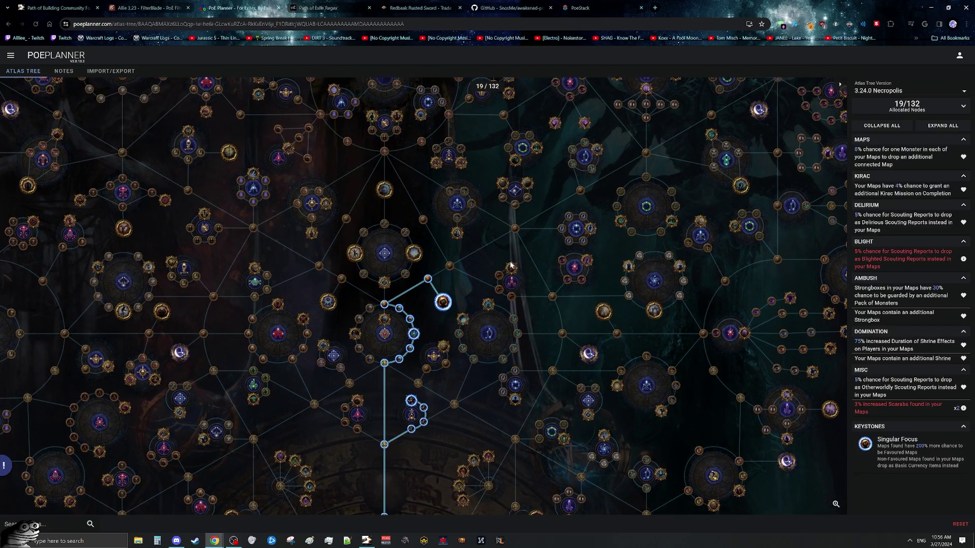
# - Extend the atlas path along the right side of the tree, allocating clusters such as Harbinger, Abyss and Breach
pyautogui.click(511, 267)
pyautogui.click(590, 228)
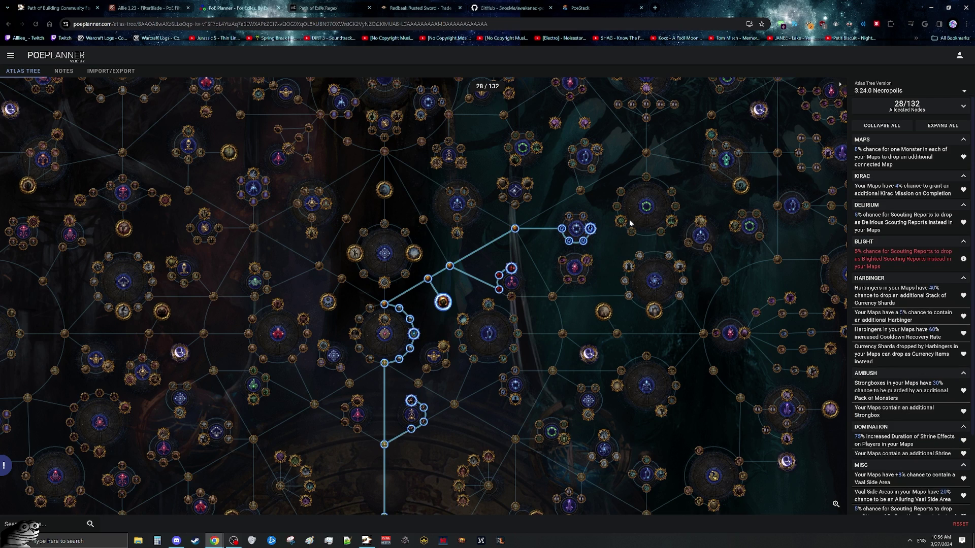
pyautogui.click(621, 221)
pyautogui.moveTo(671, 165); pyautogui.dragTo(591, 336)
pyautogui.click(631, 305)
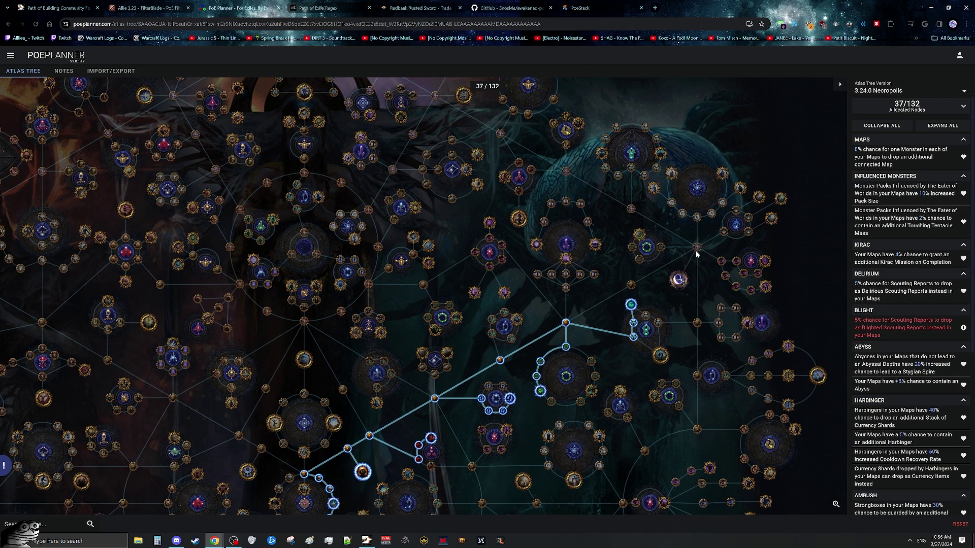
pyautogui.click(766, 260)
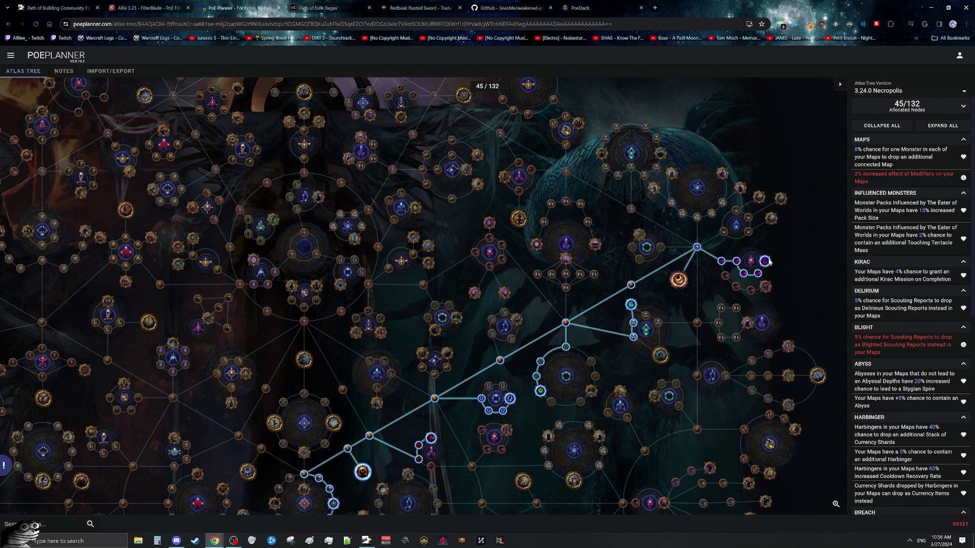
pyautogui.click(764, 287)
# - Extend the atlas path across the top of the tree, adding the red keystone and the cluster below it on the upper left
pyautogui.moveTo(461, 197); pyautogui.dragTo(585, 324)
pyautogui.click(428, 147)
pyautogui.moveTo(456, 168); pyautogui.dragTo(441, 290)
pyautogui.click(414, 168)
pyautogui.moveTo(426, 258); pyautogui.dragTo(502, 137)
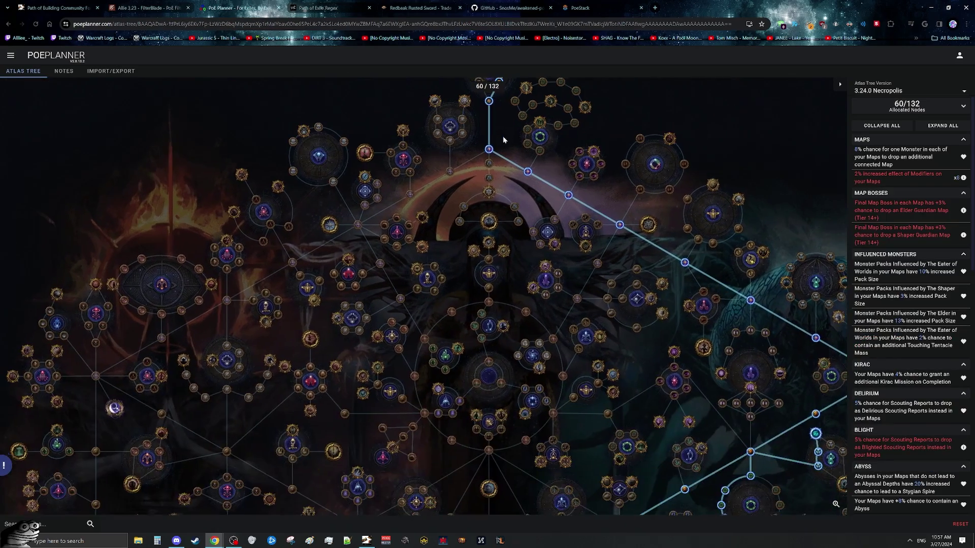
pyautogui.click(365, 151)
pyautogui.click(417, 268)
# - Look over the allocated atlas route from the top of the tree back down to its starting point
pyautogui.scroll(-2, 480, 325)
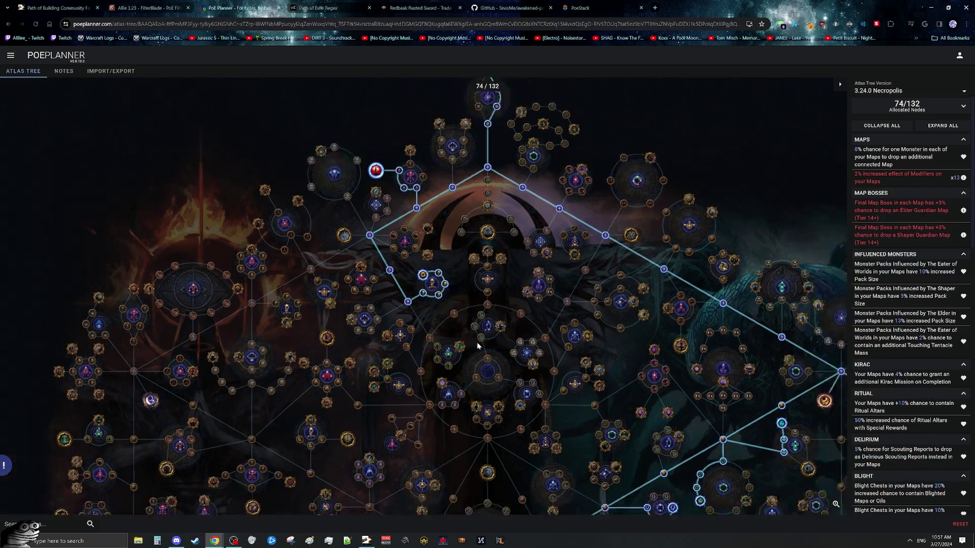
pyautogui.moveTo(528, 351); pyautogui.dragTo(507, 146)
pyautogui.scroll(-2, 523, 264)
pyautogui.moveTo(523, 263); pyautogui.dragTo(521, 351)
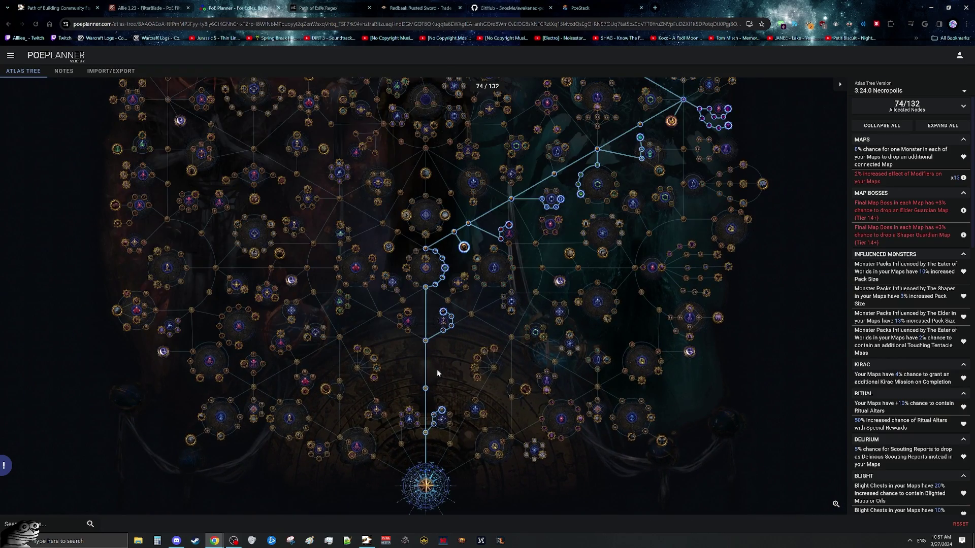
pyautogui.moveTo(562, 199); pyautogui.dragTo(530, 204)
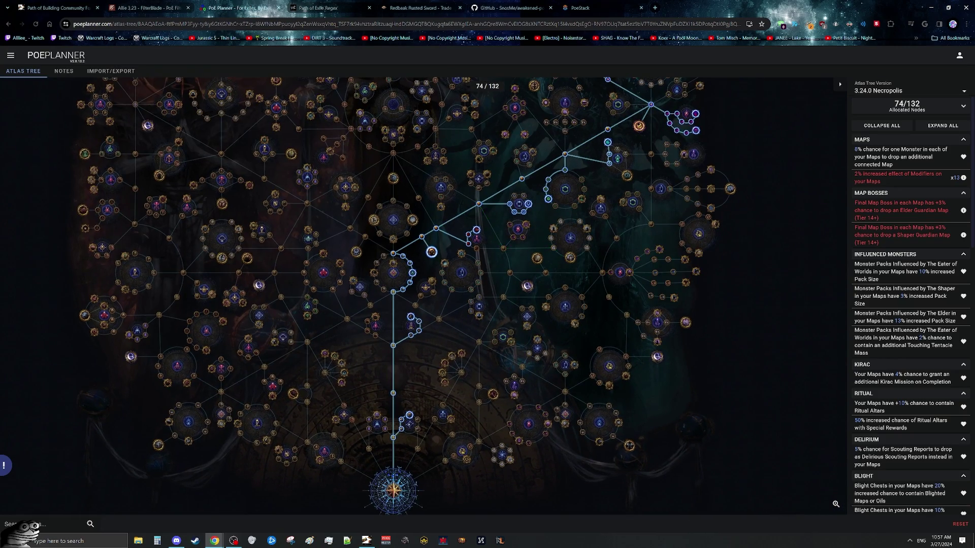
# - Review the allocated atlas bonuses in the stat summary, focusing on the Blight entries
pyautogui.scroll(-5, 903, 279)
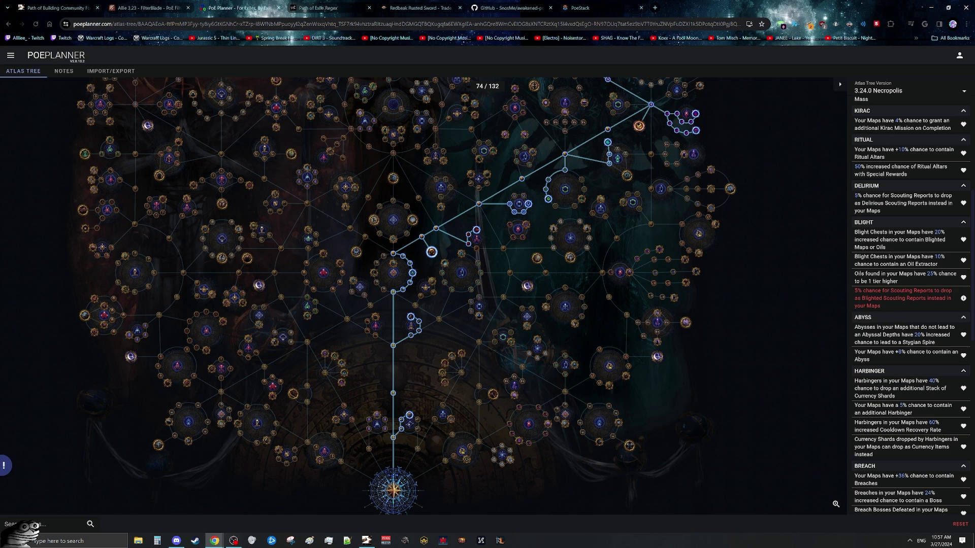
pyautogui.moveTo(861, 236); pyautogui.dragTo(752, 307)
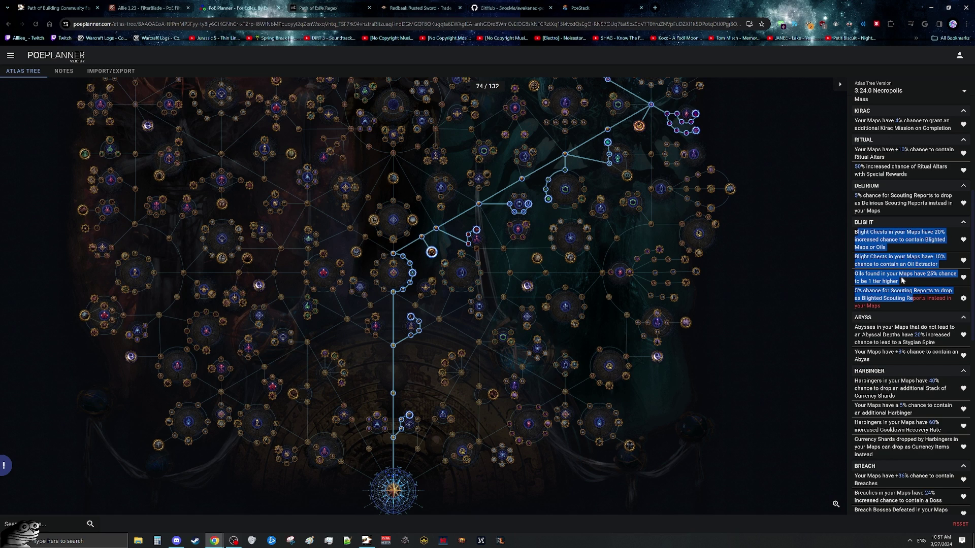
pyautogui.click(902, 280)
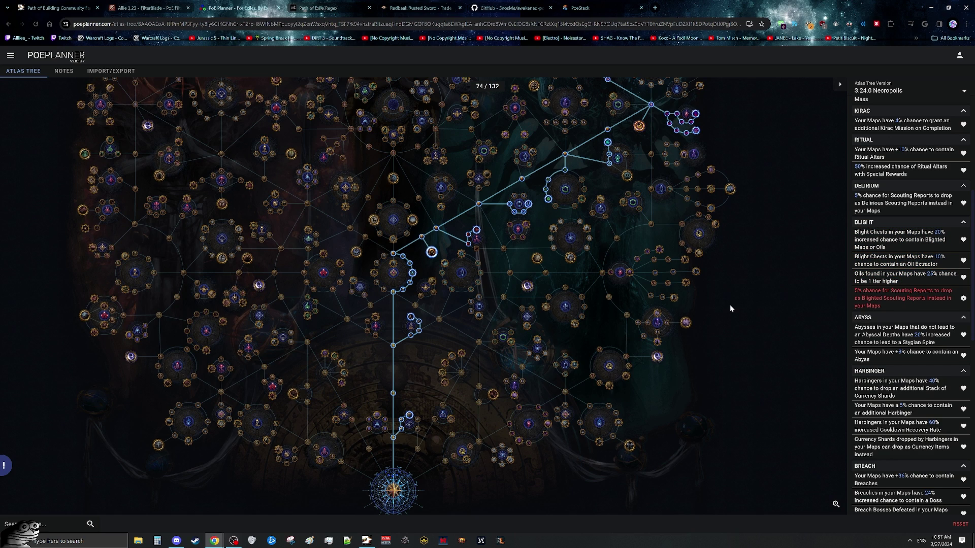
# - Open the Map Modifiers page of Path of Regex and look over the regex and the lists of unwanted and wanted modifiers
pyautogui.click(318, 7)
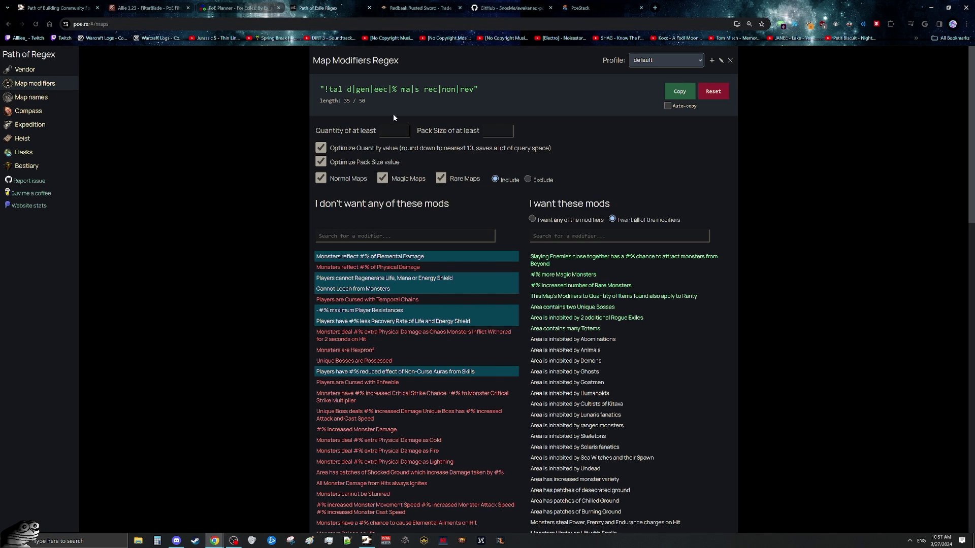
pyautogui.moveTo(319, 90); pyautogui.dragTo(487, 85)
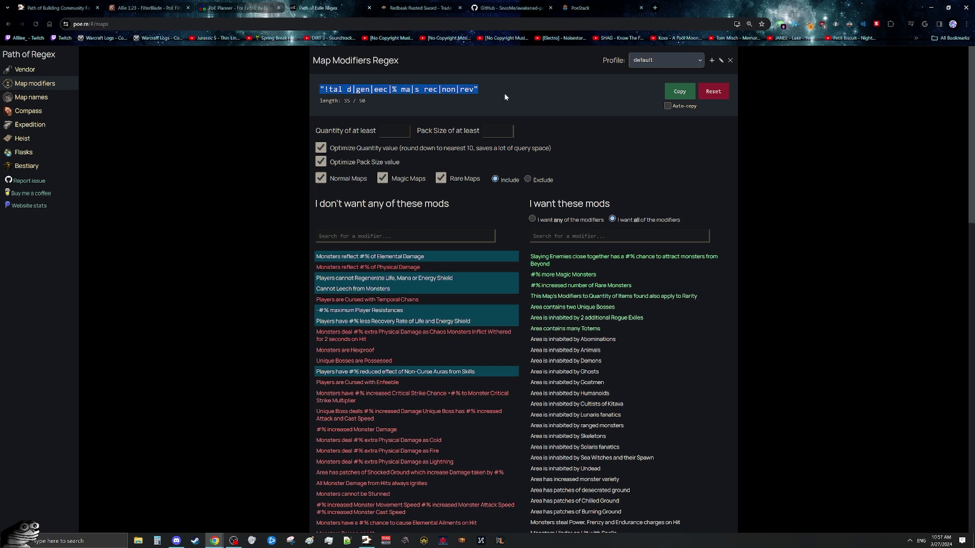
pyautogui.click(505, 97)
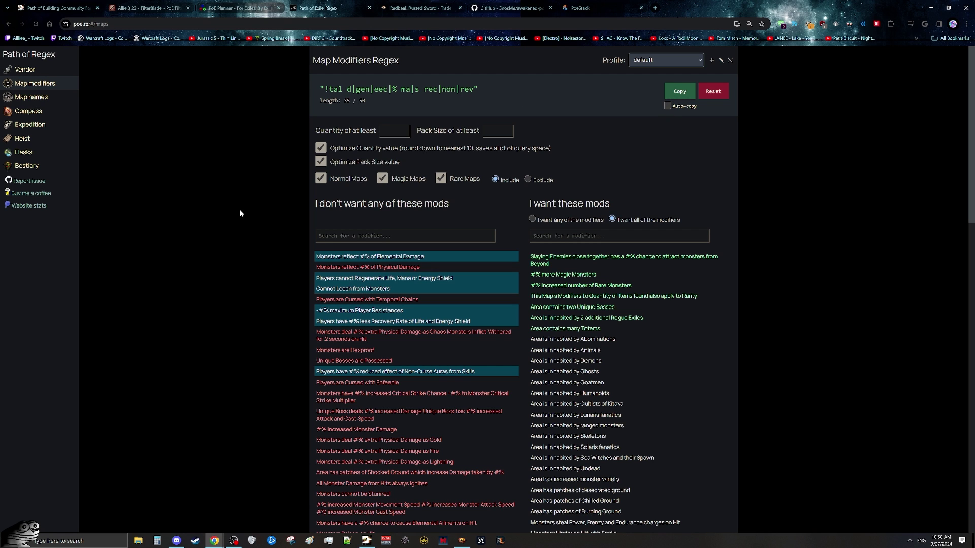
pyautogui.scroll(-3, 251, 196)
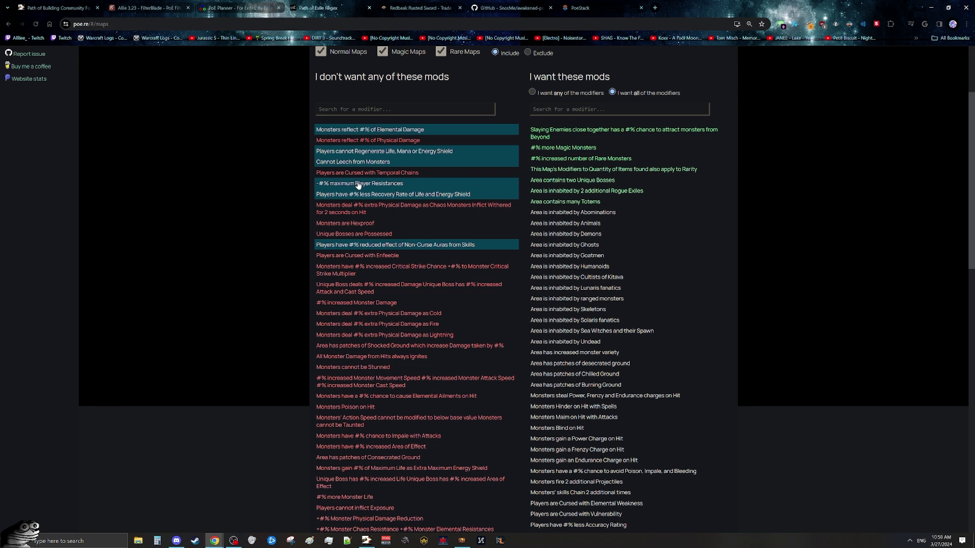
pyautogui.scroll(-3, 432, 325)
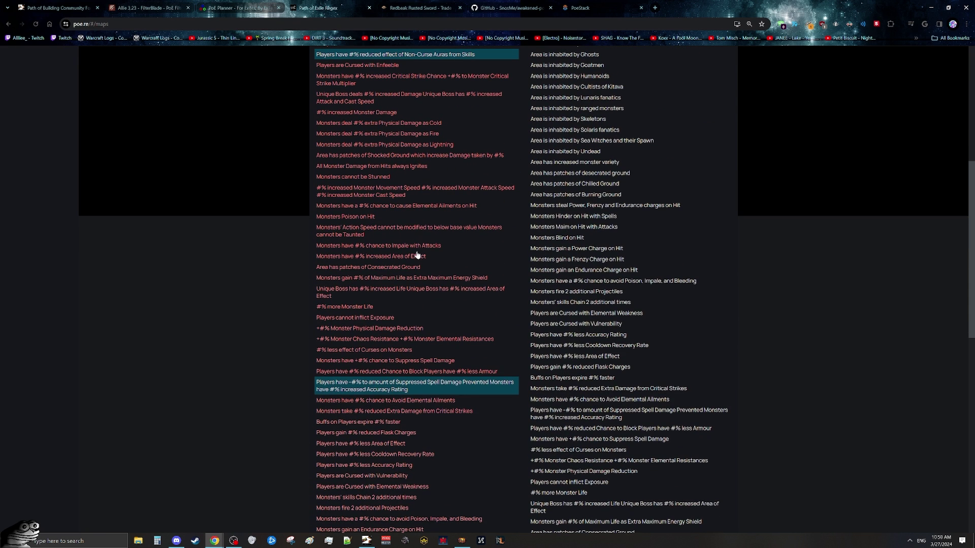
pyautogui.scroll(-1, 414, 229)
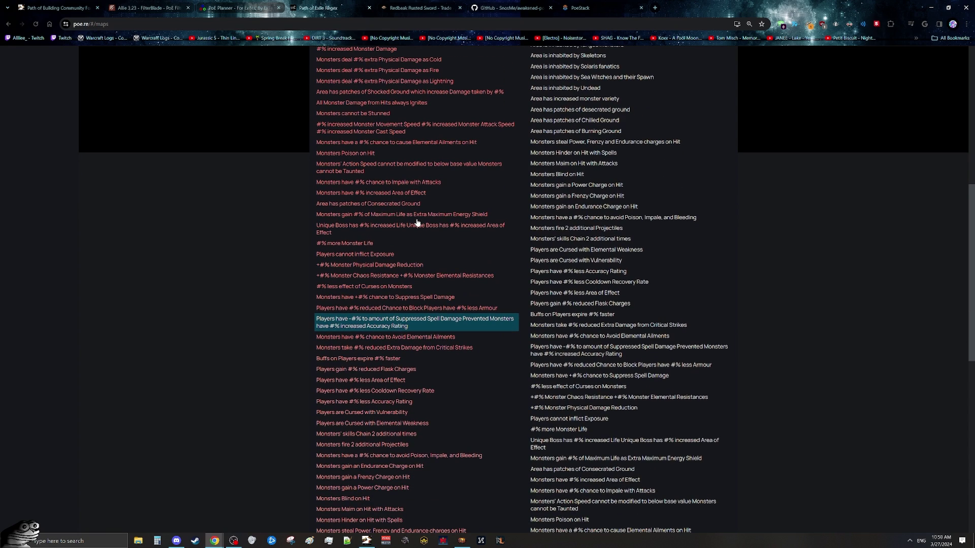
pyautogui.scroll(6, 411, 252)
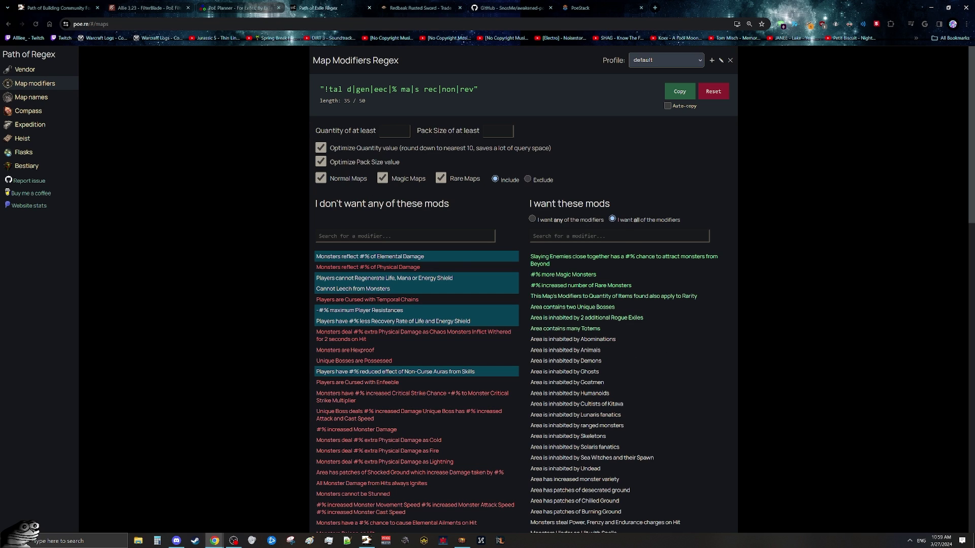
# - Try a minimum map quantity of 70 in the regex and clear the value again
pyautogui.click(394, 131)
pyautogui.write('70')
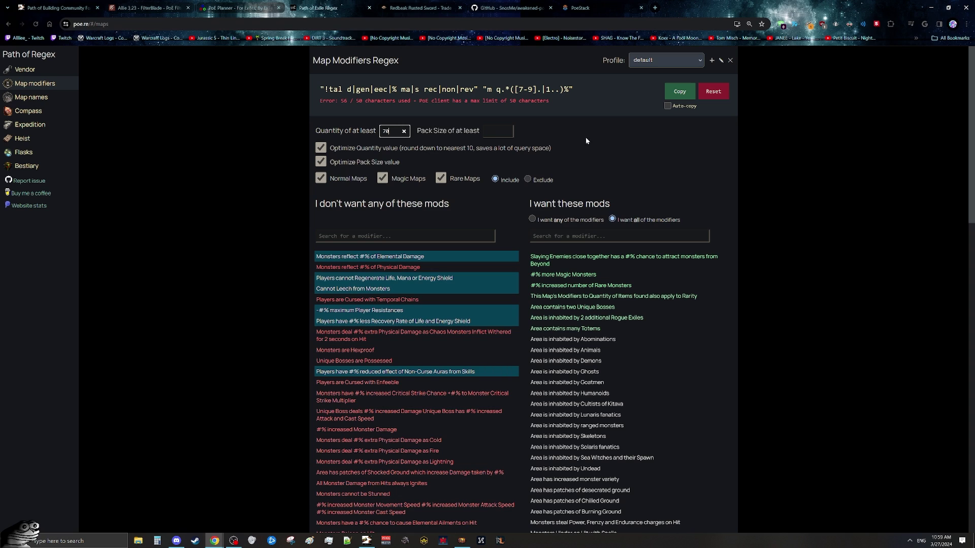
pyautogui.press('BackSpace')
pyautogui.press('BackSpace')
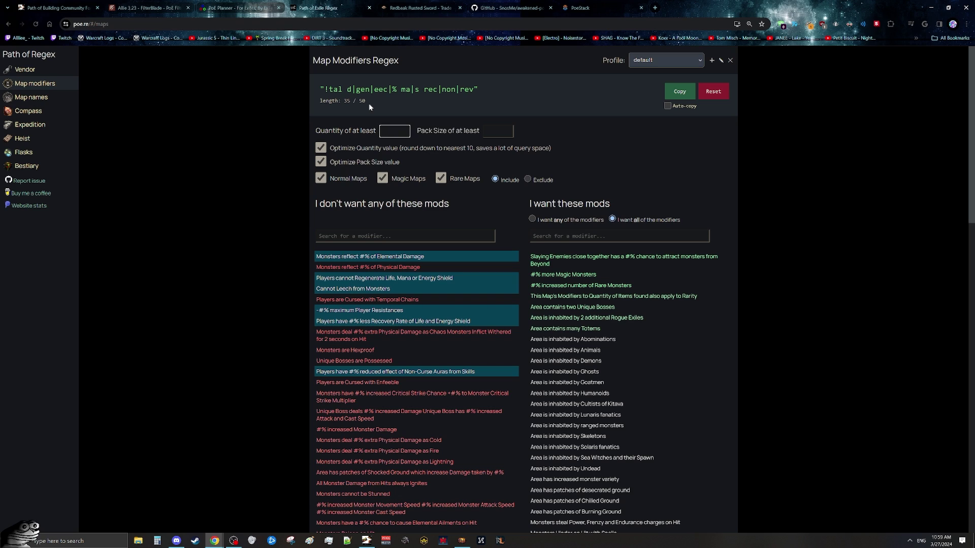
# - Select the generated map modifiers regex, switch to Path of Exile and inspect modifiers on the maps in the Maps 2 stash tab
pyautogui.moveTo(318, 88); pyautogui.dragTo(477, 77)
pyautogui.scroll(-4, 400, 264)
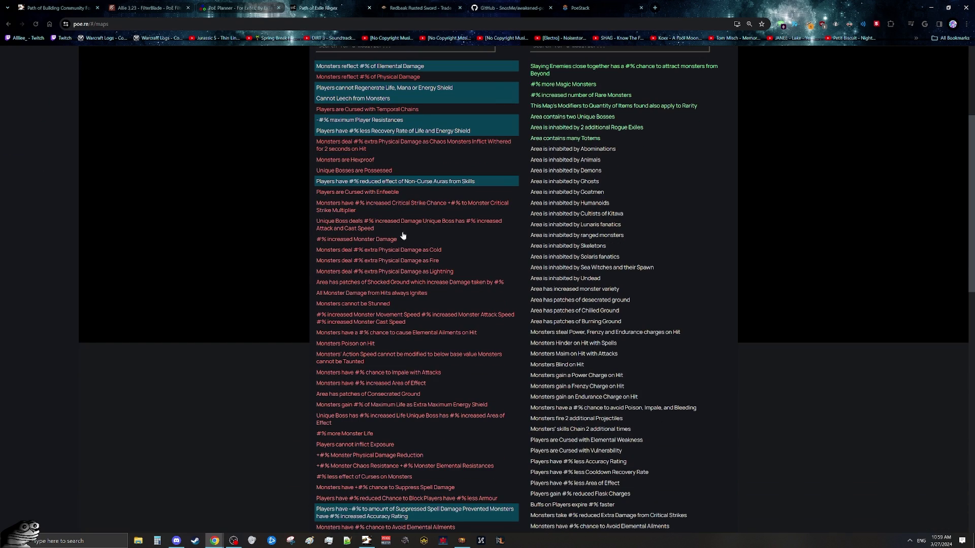
pyautogui.click(462, 540)
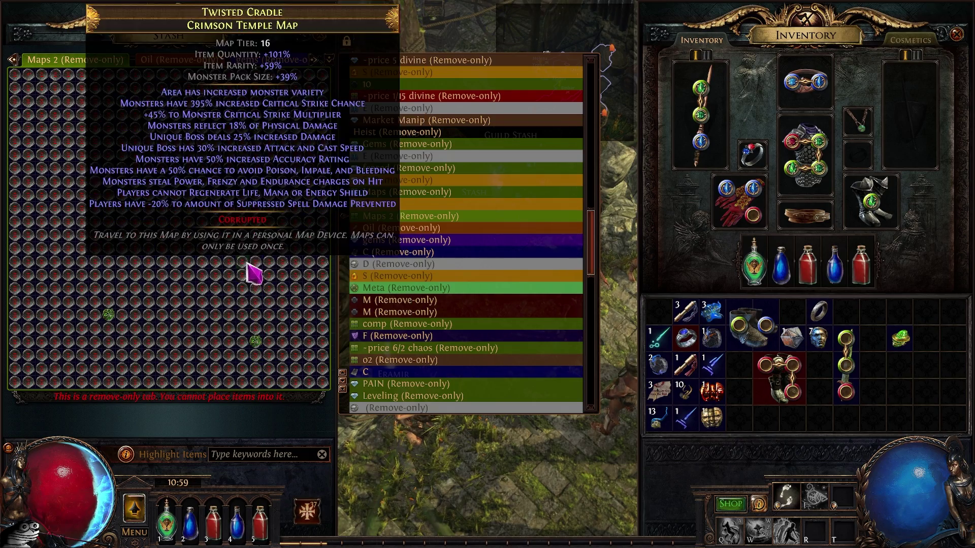
pyautogui.moveTo(249, 242)
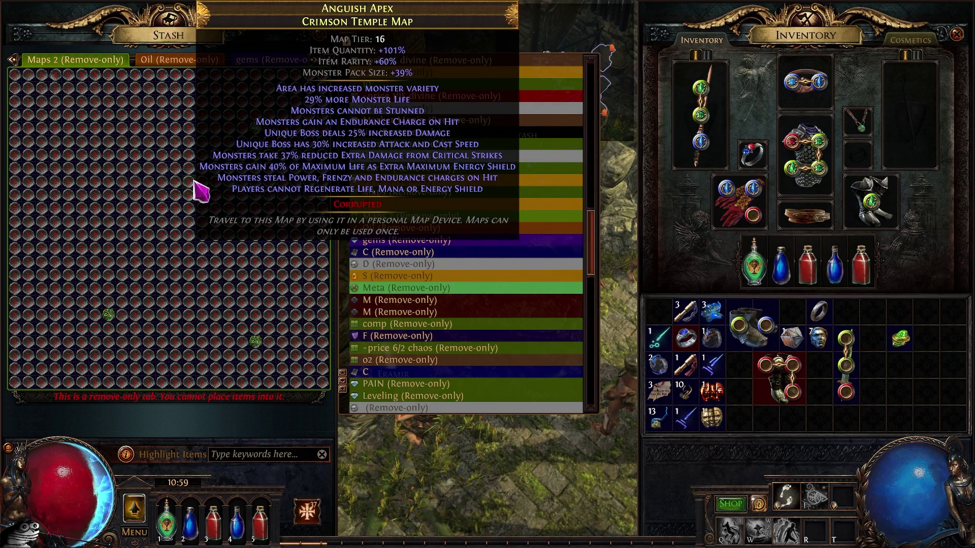
pyautogui.moveTo(194, 196)
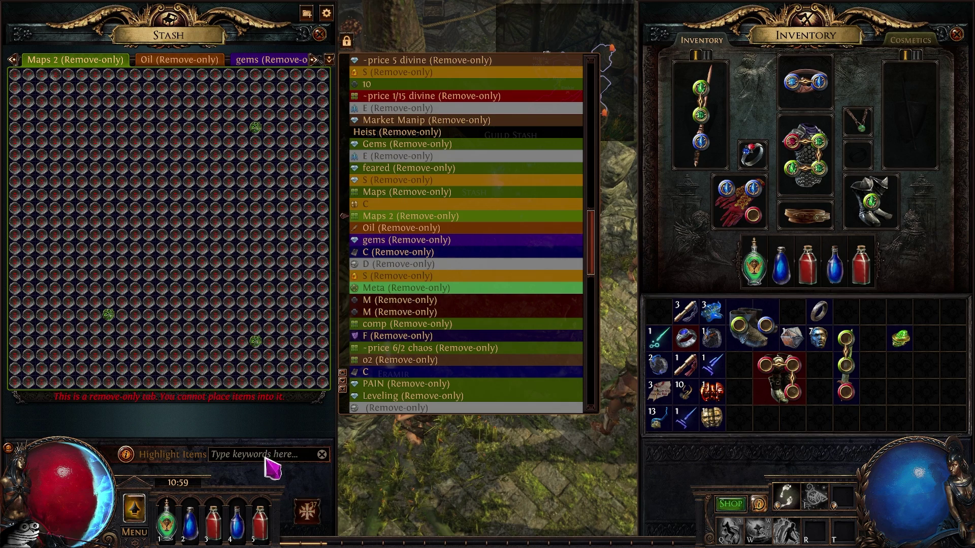
# - Search the stash maps for "reflect", and replace that term with the regex "!tal d|gen|eec|% ma|s rec|non|rev"
pyautogui.click(264, 456)
pyautogui.write('reflect')
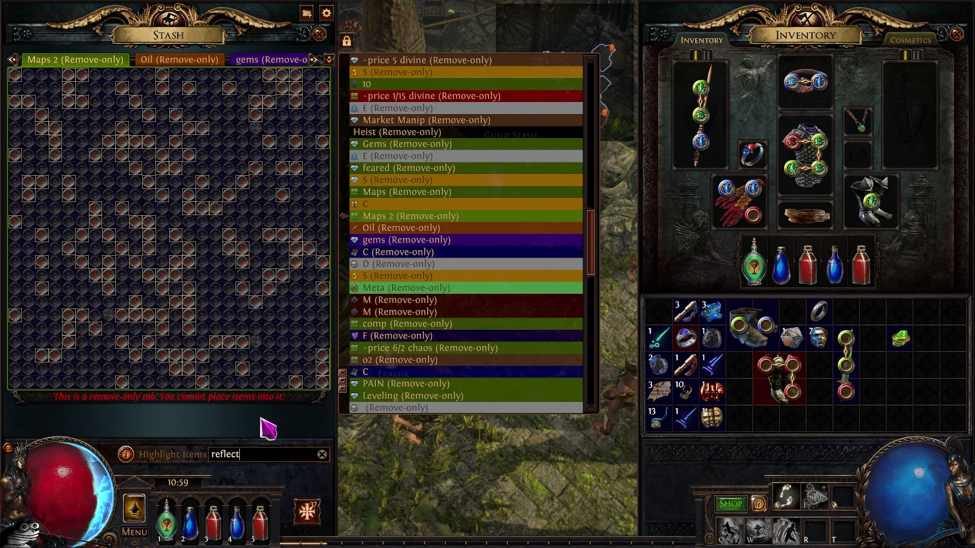
pyautogui.moveTo(178, 167)
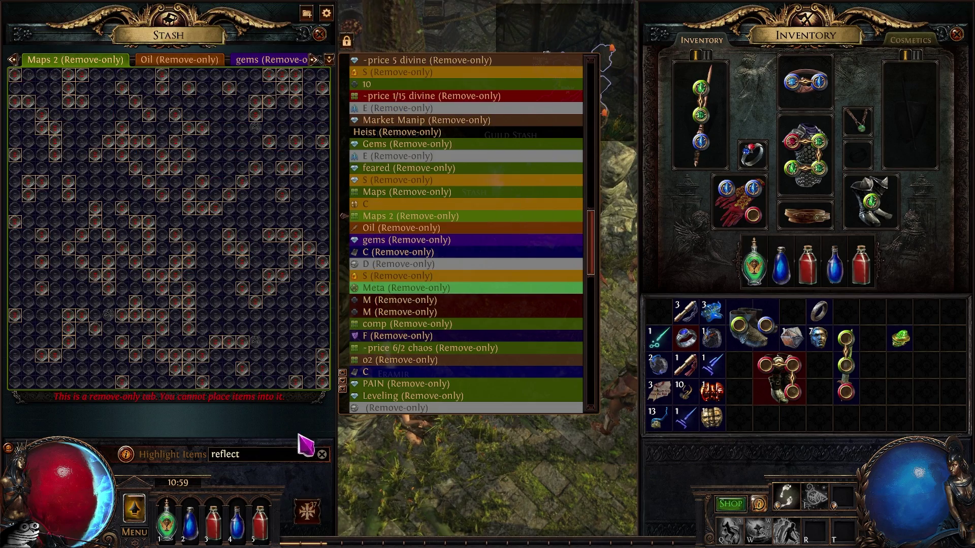
pyautogui.click(323, 455)
pyautogui.write('n|eec|% ma|s rec|non|rev"')
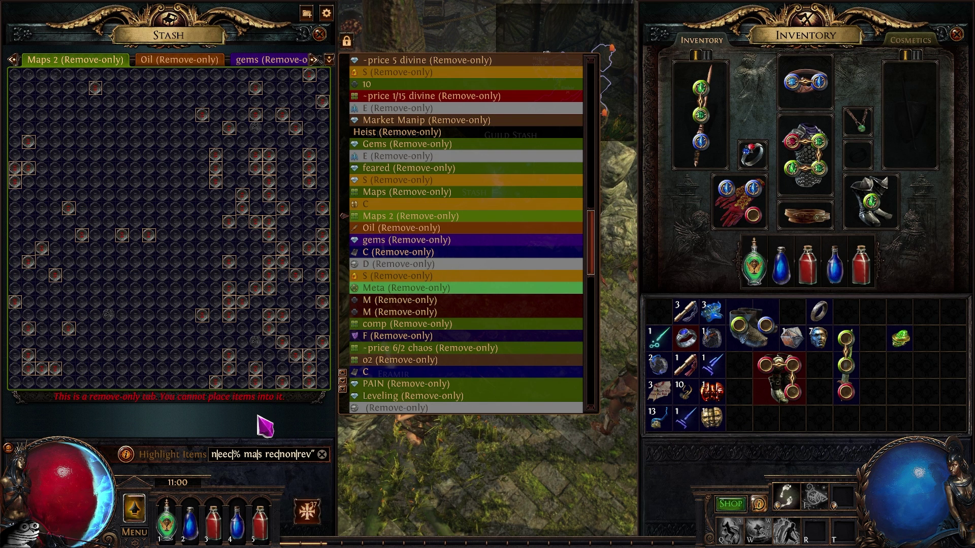
# - Switch back to Path of Regex, open the Vendor page and copy the regex "g-g-b|g-[gb]-g|b-g-g|nne|rint|ll g"
pyautogui.hotkey('alt', 'Tab')
pyautogui.click(28, 69)
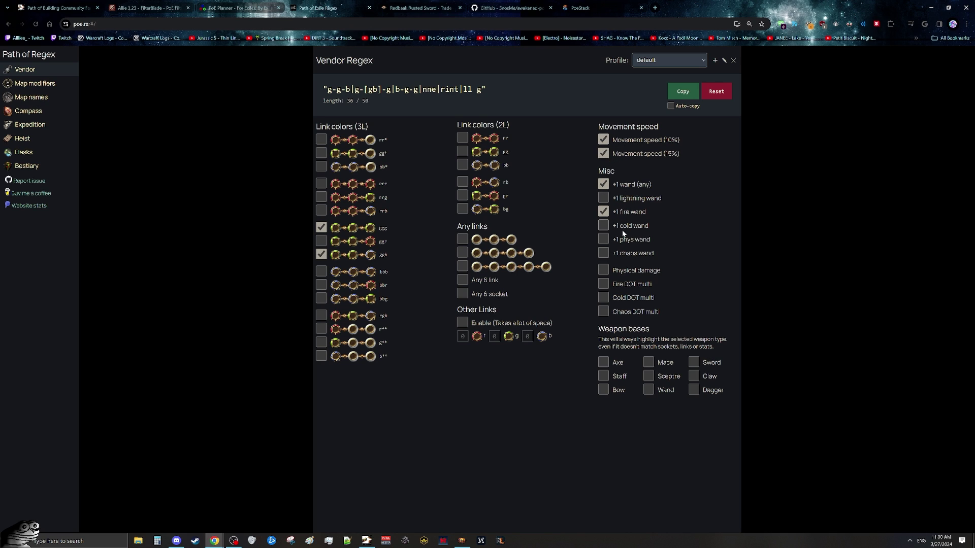
pyautogui.click(683, 97)
# - Switch to Path of Exile, open Greust's shop and check its item pages using the copied vendor regex as the highlight filter
pyautogui.click(462, 541)
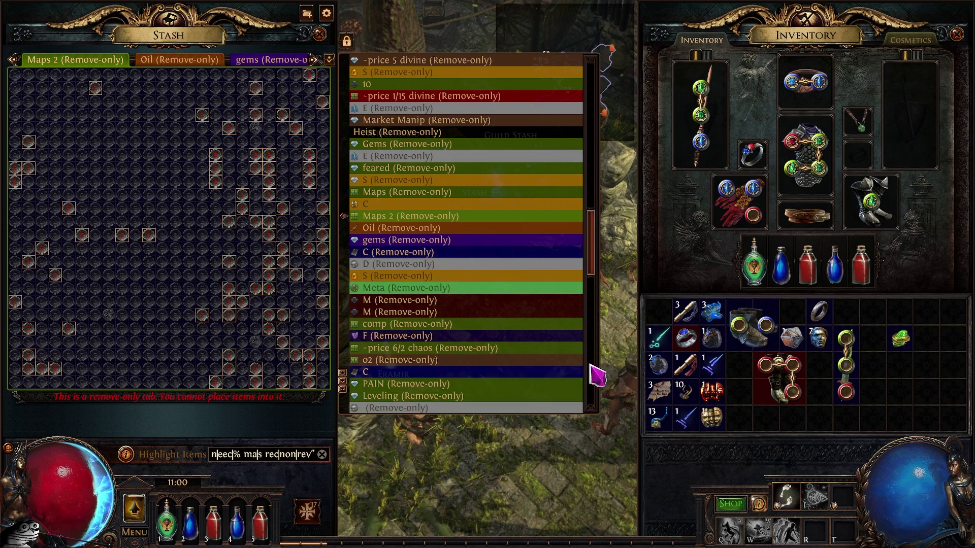
pyautogui.press('space')
pyautogui.click(658, 236)
pyautogui.click(659, 238)
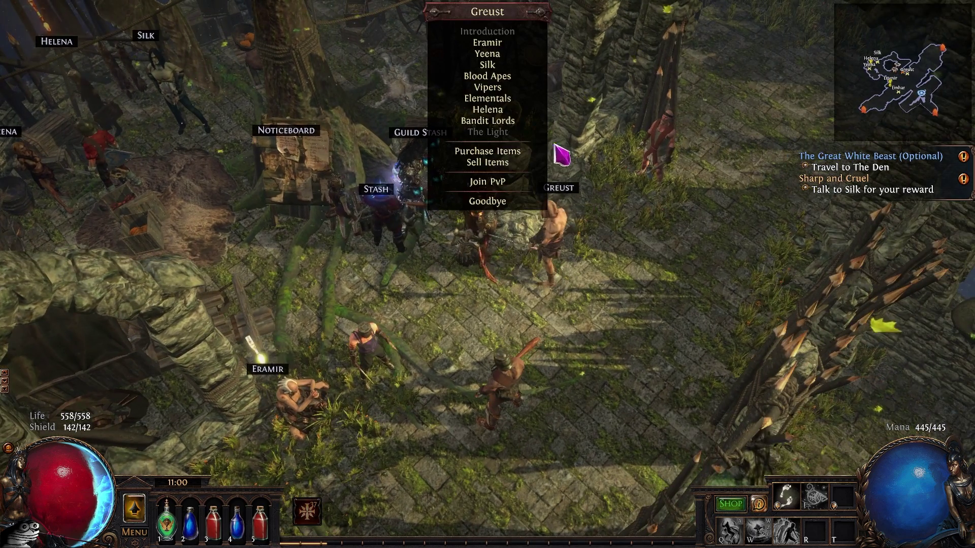
pyautogui.click(495, 153)
pyautogui.click(370, 428)
pyautogui.hotkey('ctrl', 'v')
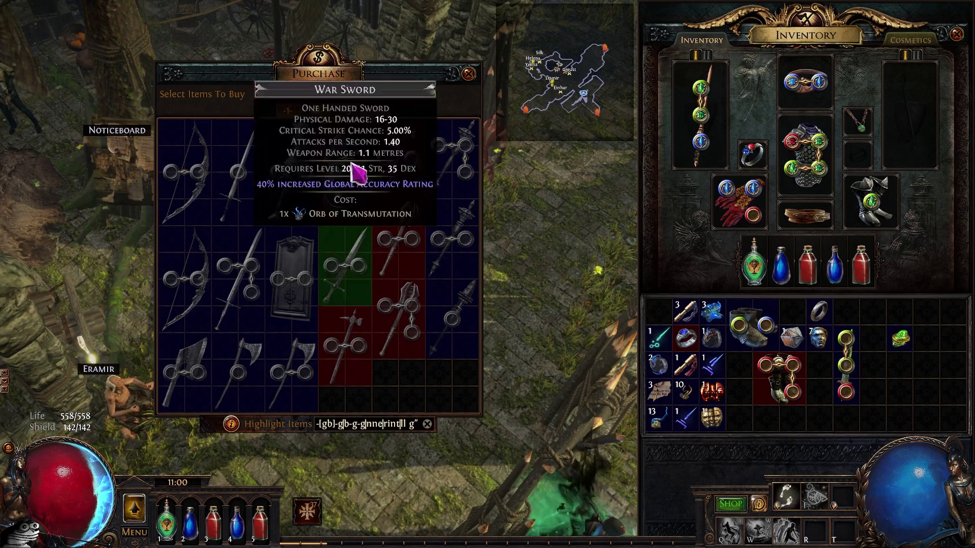
pyautogui.click(324, 112)
pyautogui.click(349, 112)
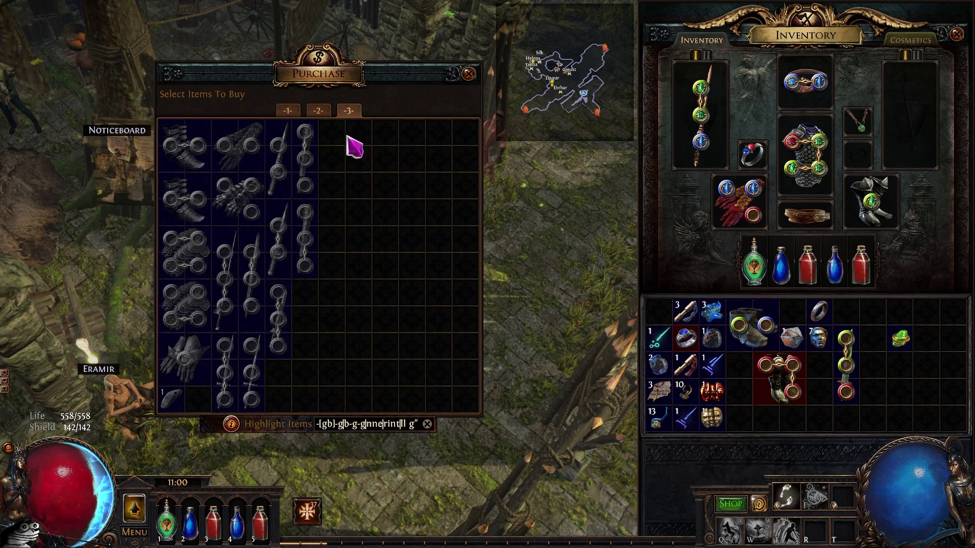
pyautogui.press('Escape')
pyautogui.click(209, 189)
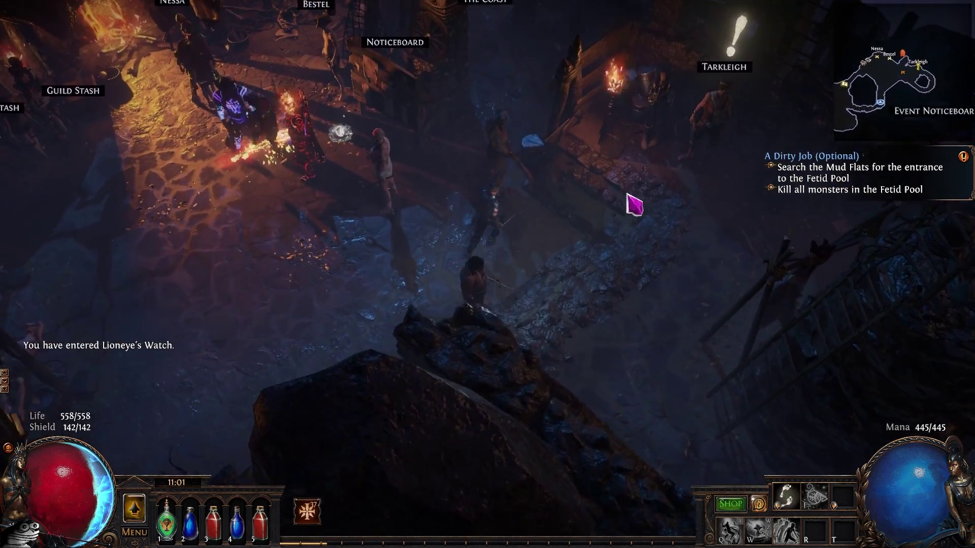
pyautogui.click(589, 185)
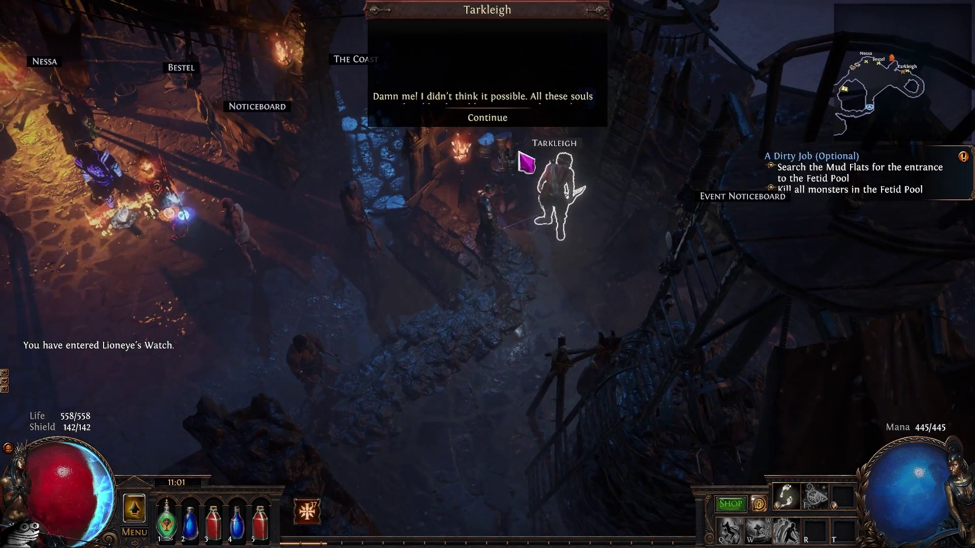
pyautogui.click(494, 118)
pyautogui.click(476, 194)
pyautogui.click(342, 425)
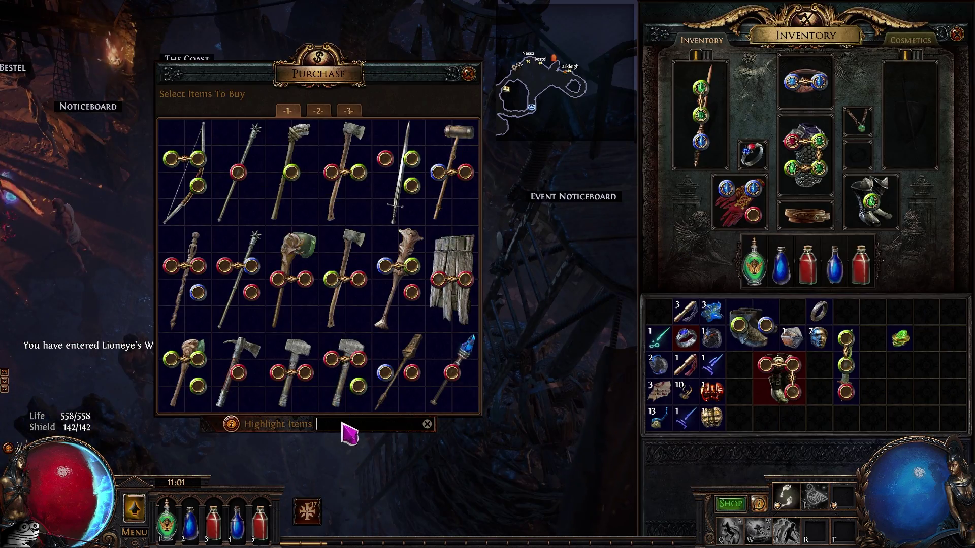
pyautogui.hotkey('ctrl', 'v')
pyautogui.click(318, 110)
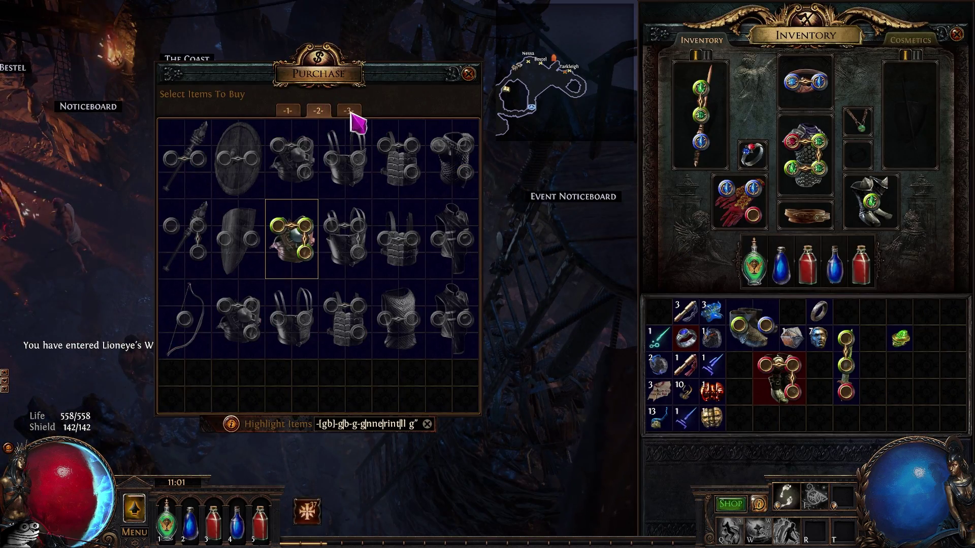
pyautogui.click(346, 111)
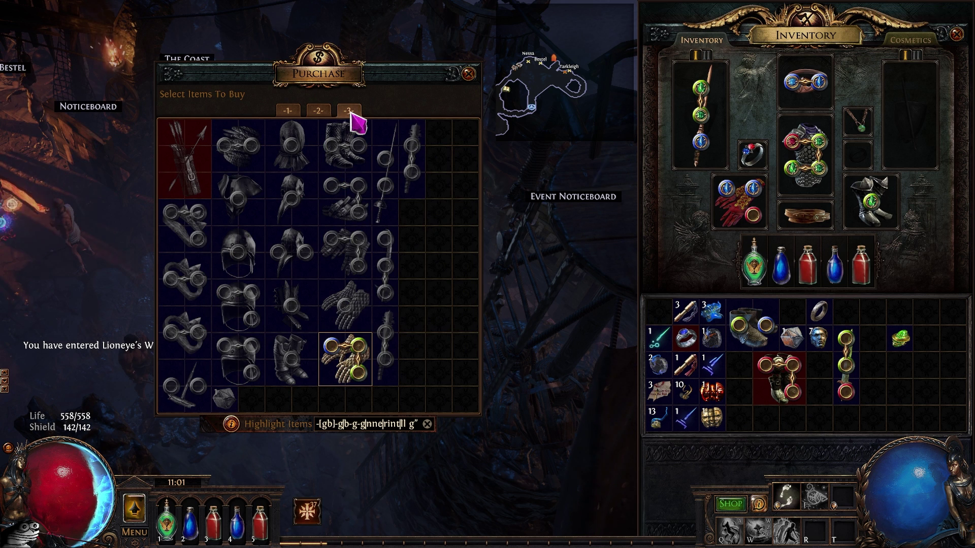
pyautogui.click(322, 110)
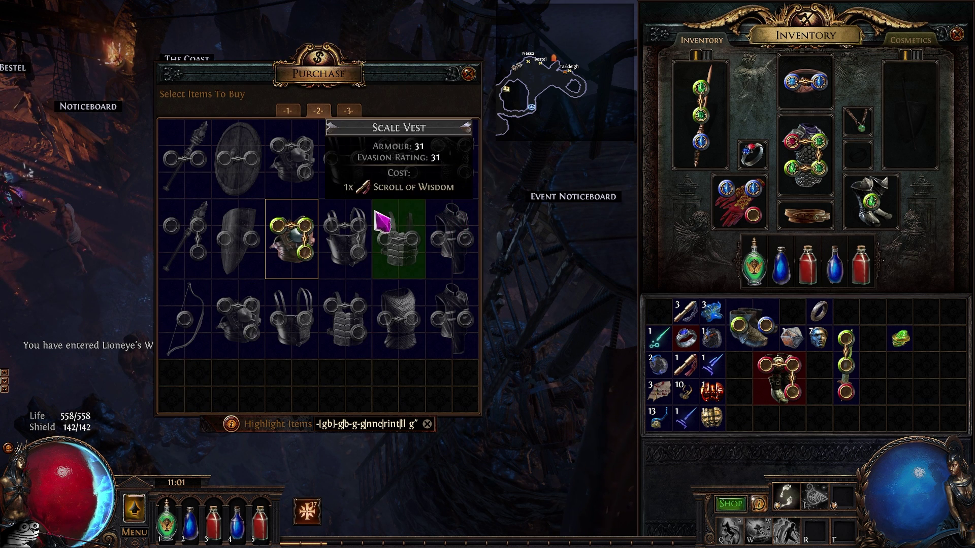
# - Compare Tarkleigh's second item page with the highlight filter cleared and with the vendor regex reapplied, and view the third page
pyautogui.click(427, 424)
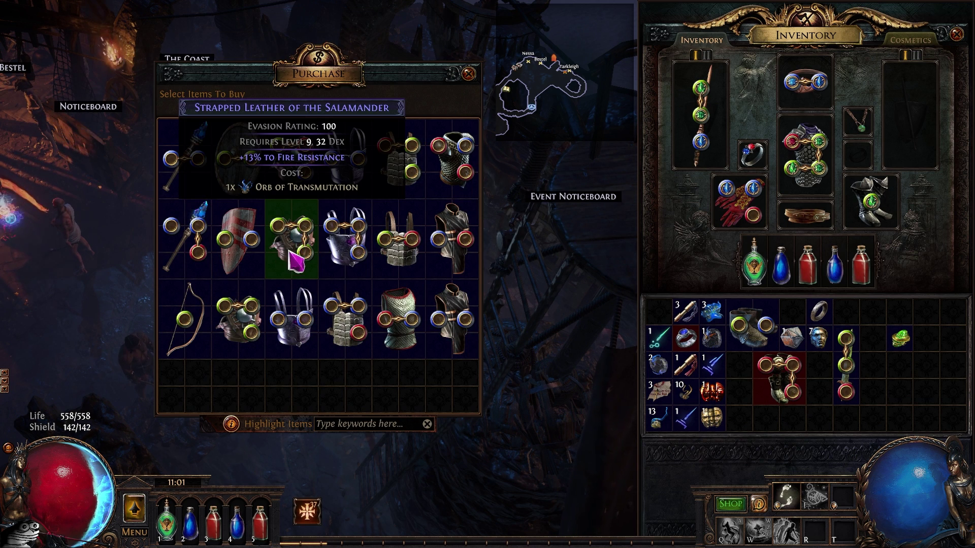
pyautogui.click(397, 425)
pyautogui.hotkey('ctrl', 'v')
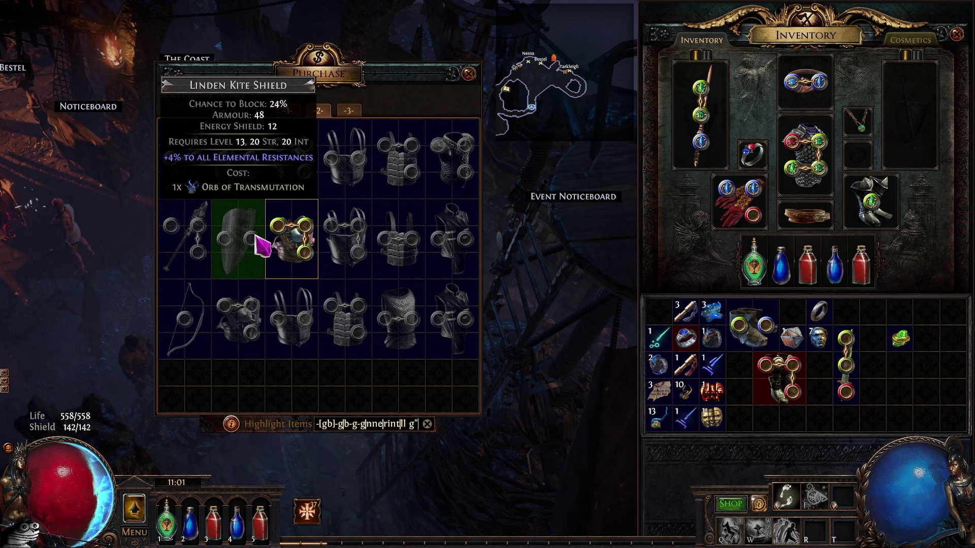
pyautogui.moveTo(292, 259)
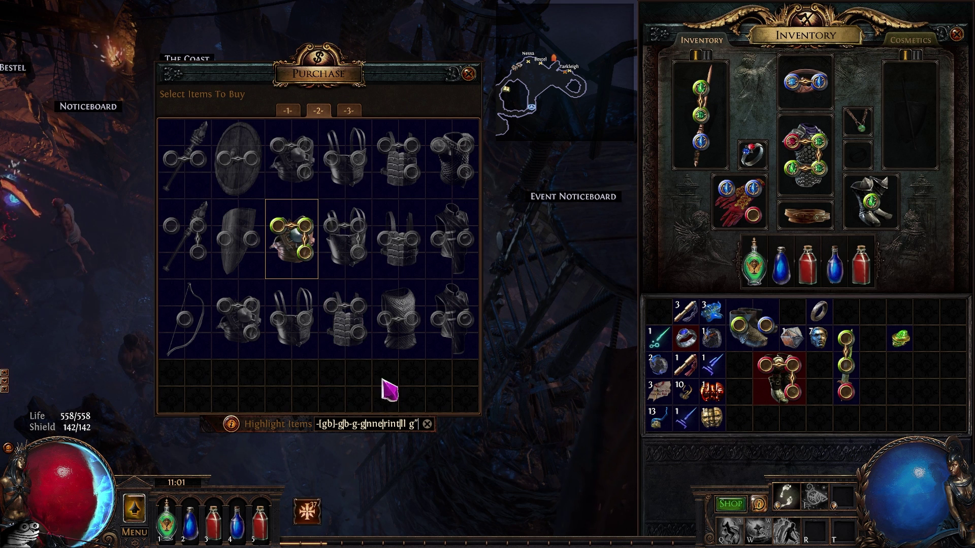
pyautogui.click(350, 111)
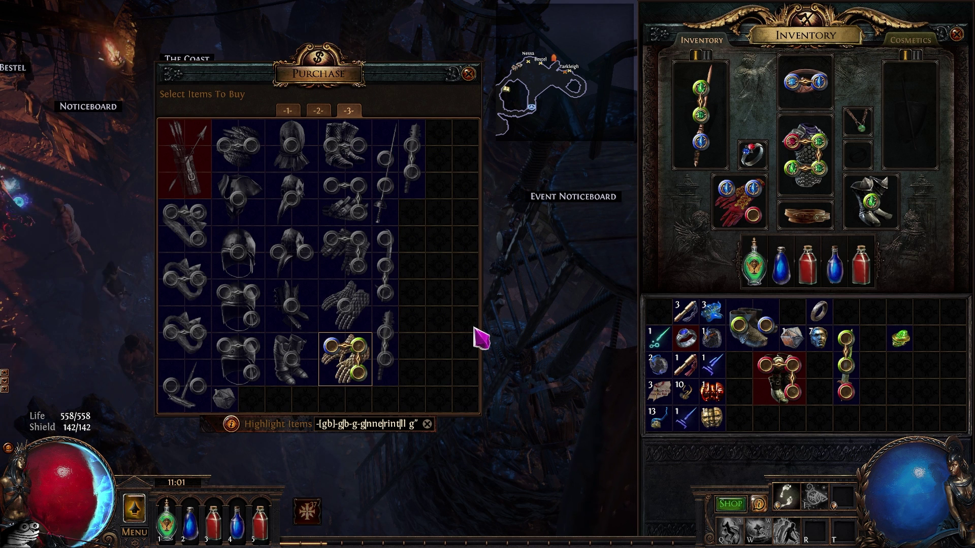
# - Switch to the browser and show the Redbeak Rusted Sword search on the Path of Exile trade site
pyautogui.hotkey('alt', 'Tab')
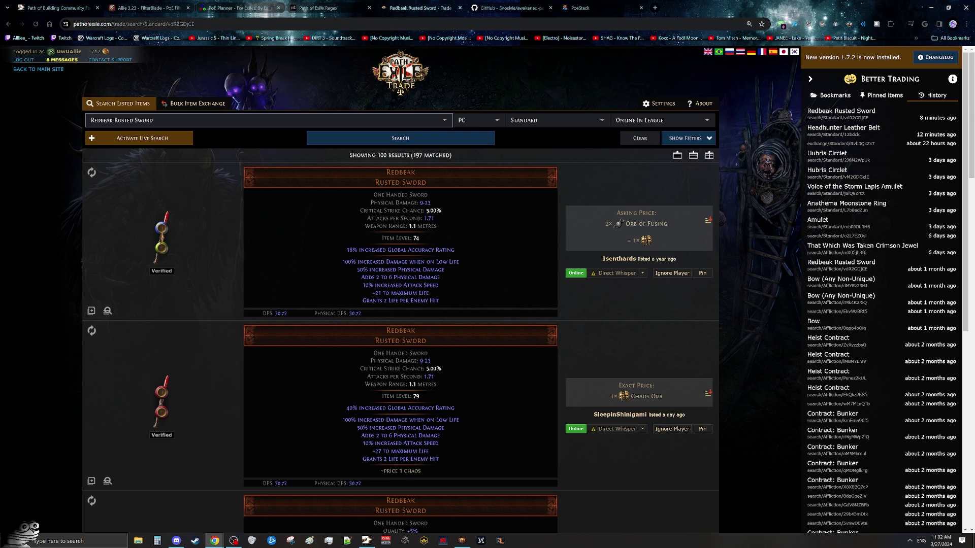
# - Clear the Redbeak Rusted Sword search term and show the trade search filters
pyautogui.click(335, 121)
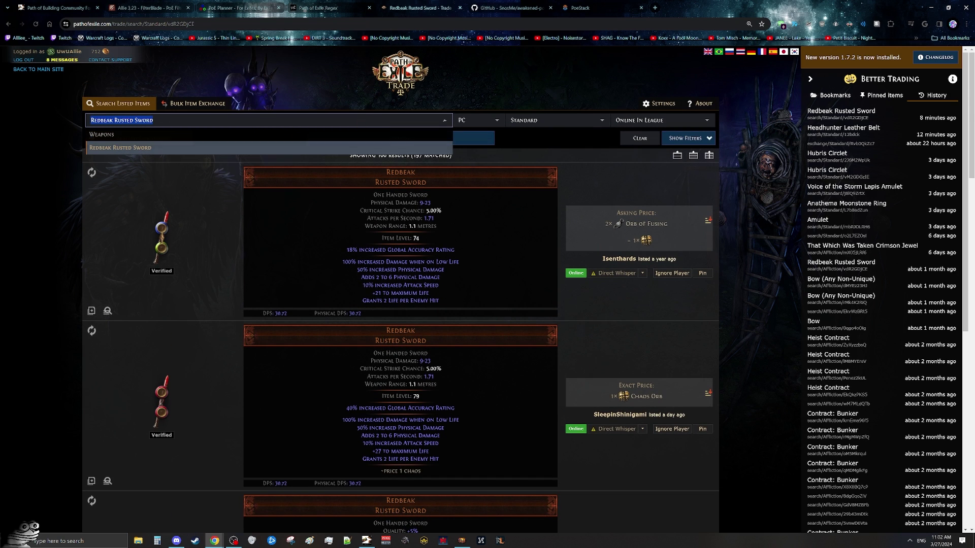
pyautogui.press('BackSpace')
pyautogui.click(685, 138)
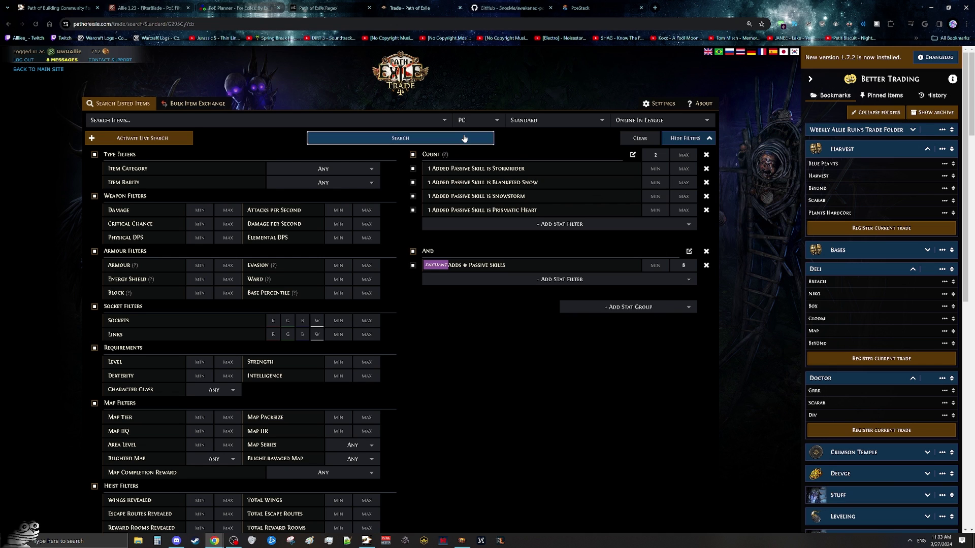
# - Search for jewels with at least 2 of Stormrider, Blanketed Snow, Snowstorm and Prismatic Heart and at most 8 passives, and browse the listings
pyautogui.click(463, 138)
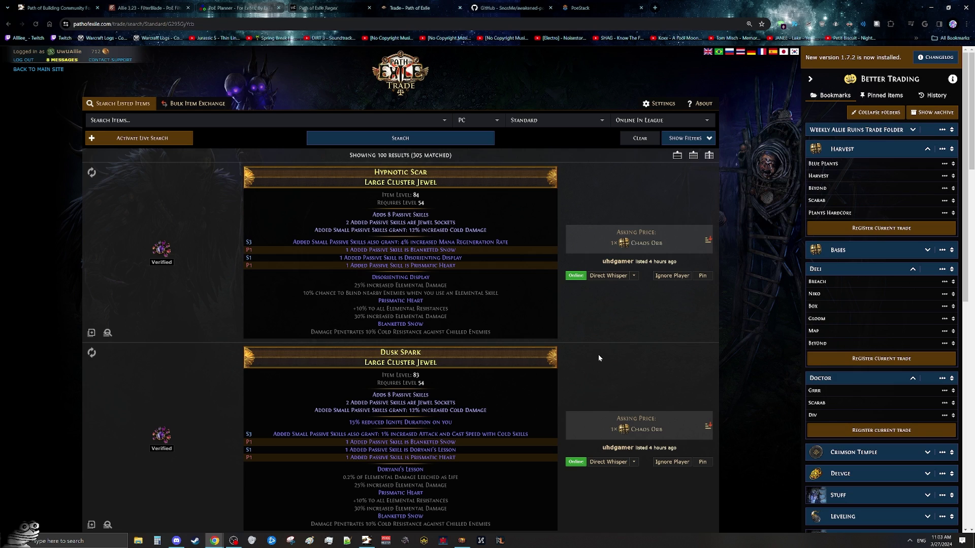
pyautogui.scroll(-7, 598, 358)
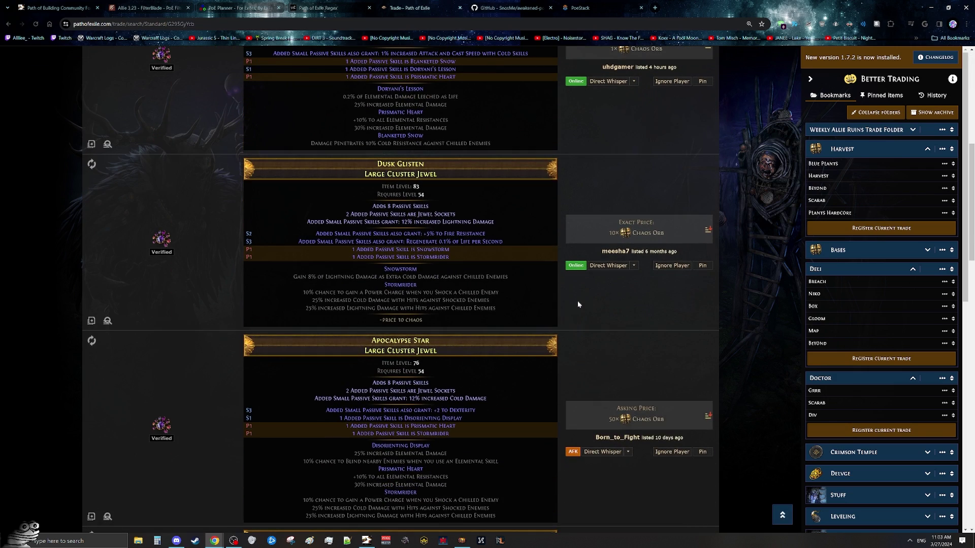
pyautogui.scroll(-15, 578, 305)
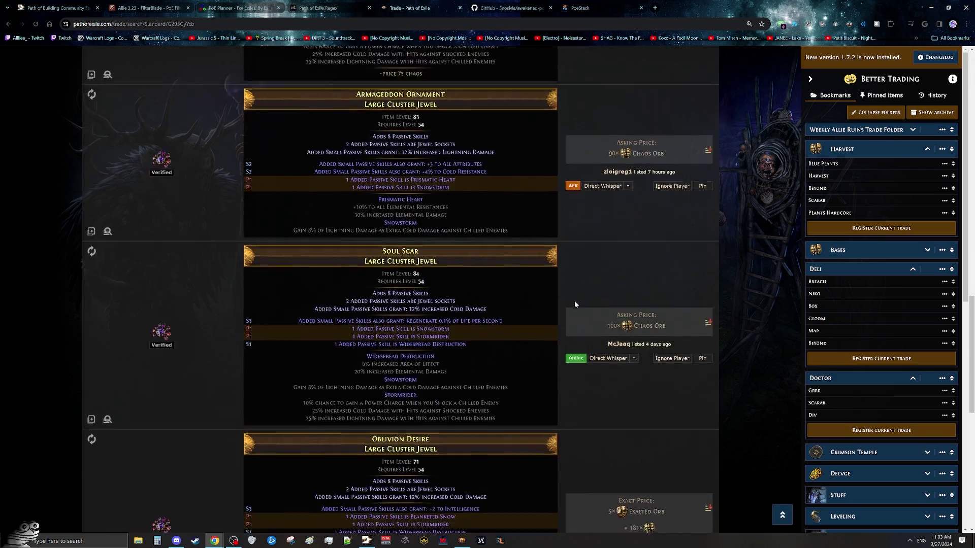
pyautogui.scroll(20, 574, 302)
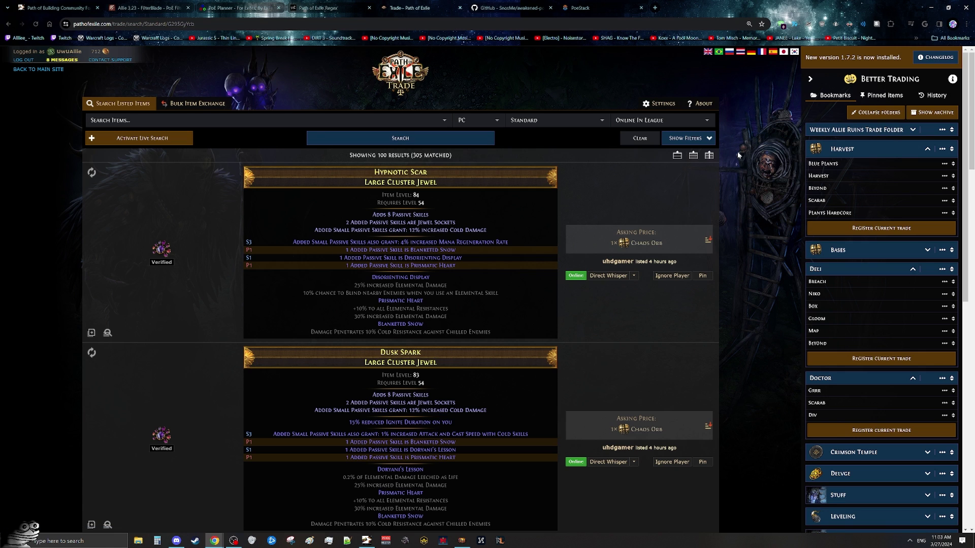
# - Look through the Better Trading bookmark folders and open the Harvest bookmark
pyautogui.scroll(-3, 866, 209)
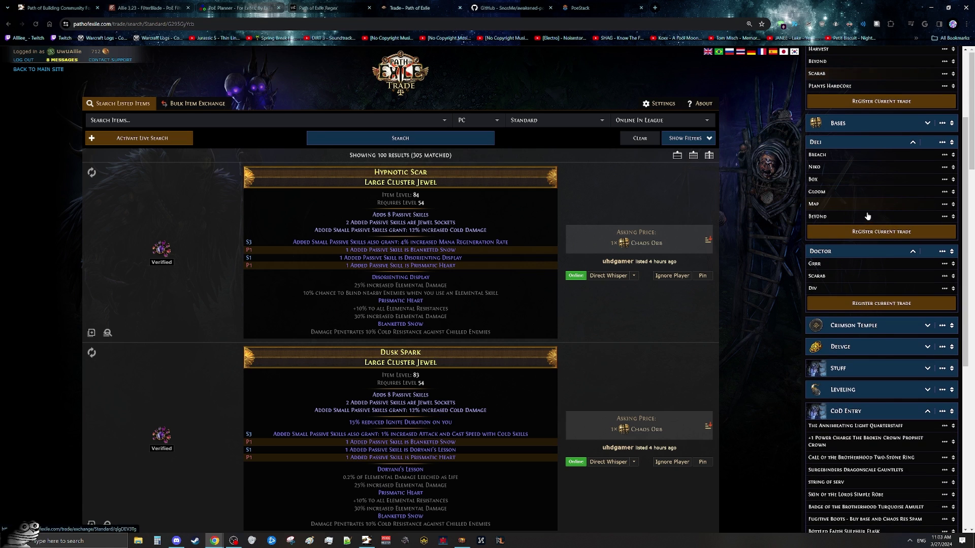
pyautogui.scroll(-8, 866, 208)
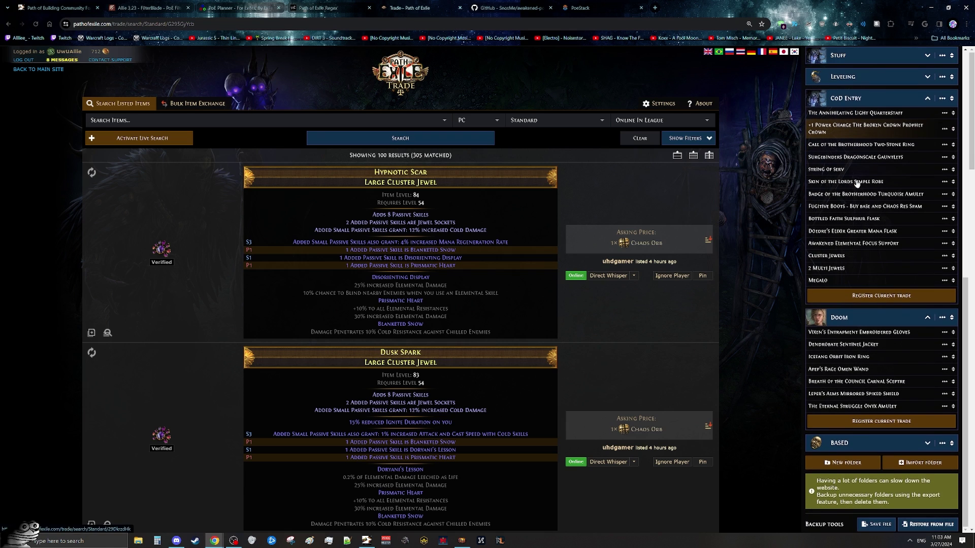
pyautogui.scroll(5, 863, 206)
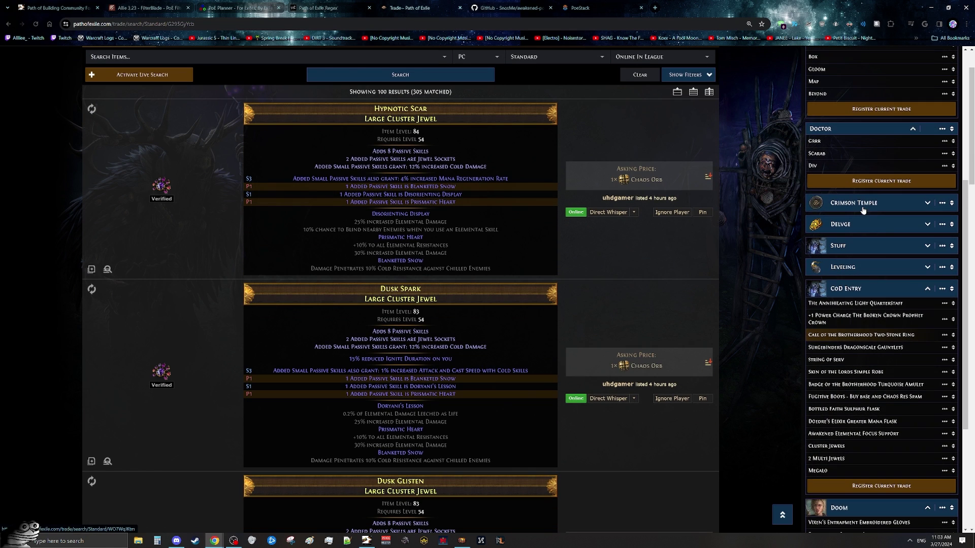
pyautogui.scroll(2, 760, 245)
pyautogui.scroll(6, 883, 302)
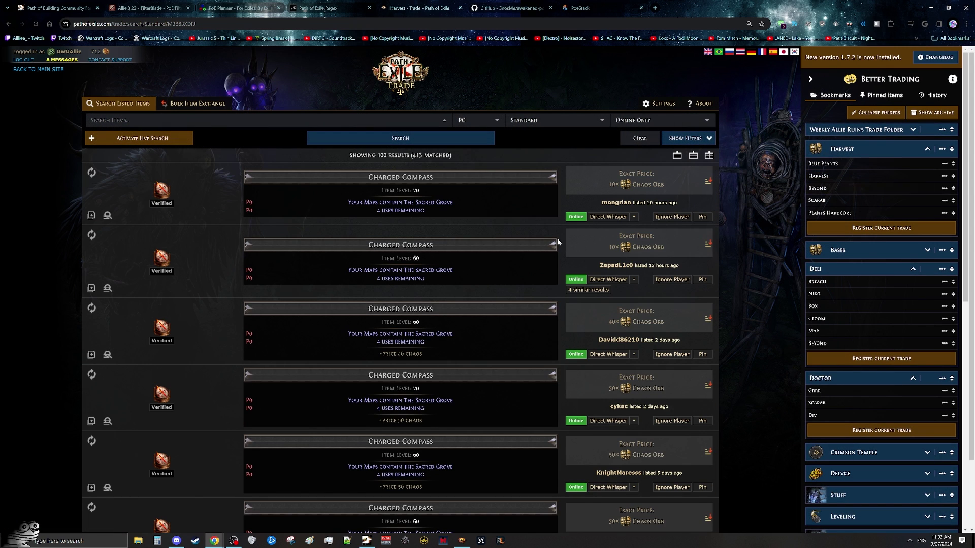
# - Browse the Charged Compass listings of the Harvest bookmark
pyautogui.scroll(-2, 476, 281)
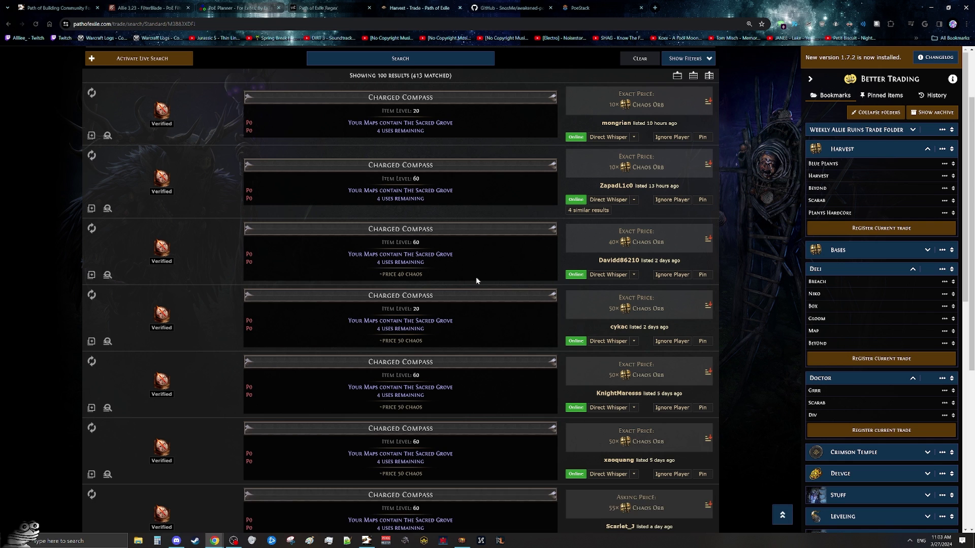
pyautogui.scroll(-3, 476, 280)
pyautogui.scroll(5, 476, 281)
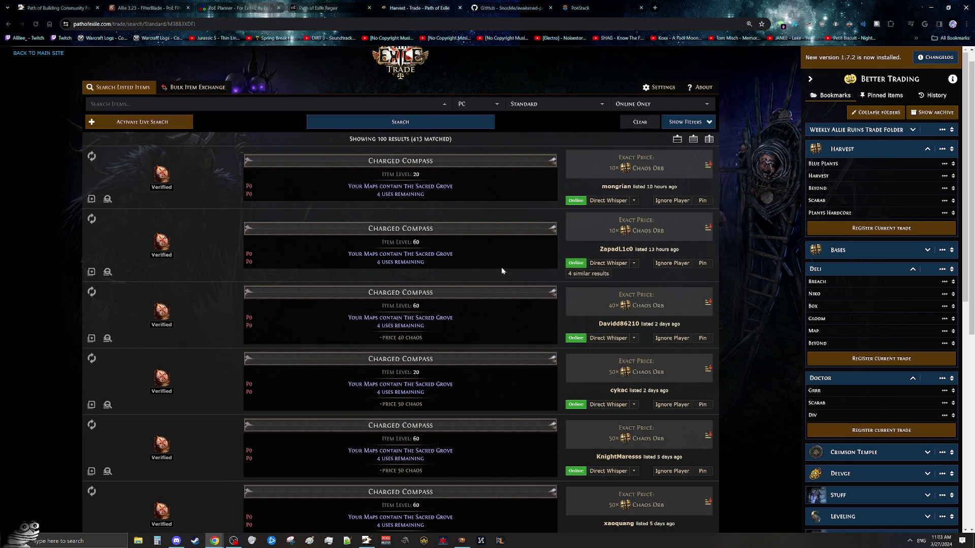
# - Open the Scarab bookmark in the Harvest folder and browse its bulk exchange offers
pyautogui.click(823, 202)
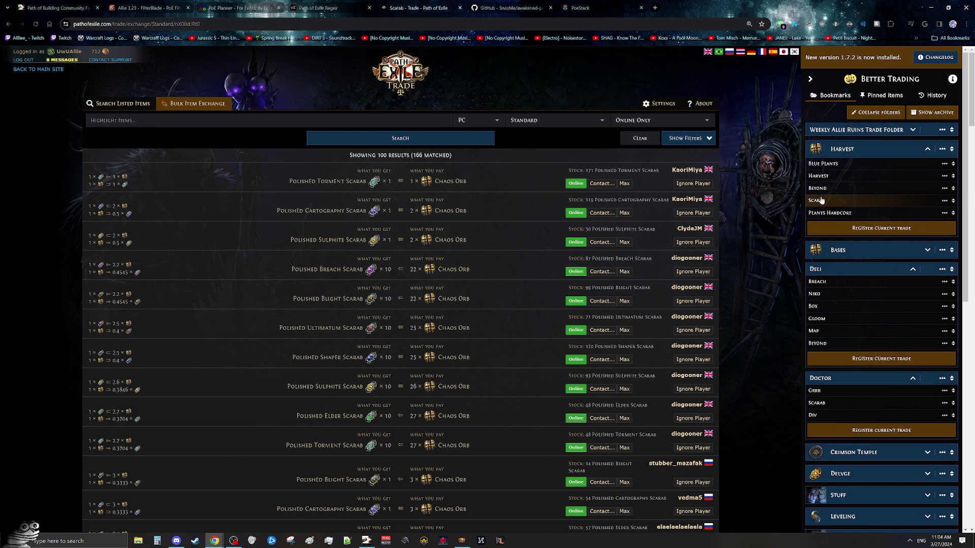
pyautogui.scroll(-5, 733, 221)
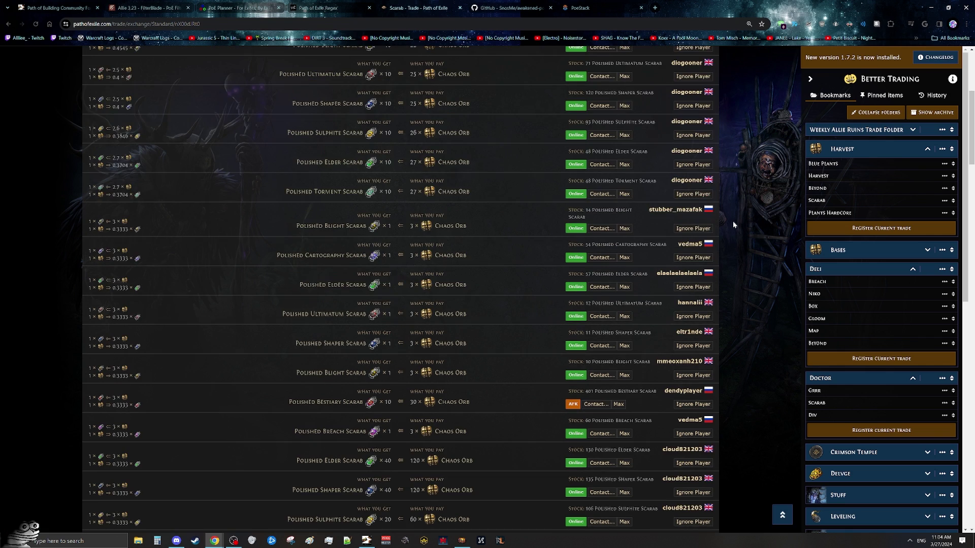
pyautogui.scroll(4, 739, 224)
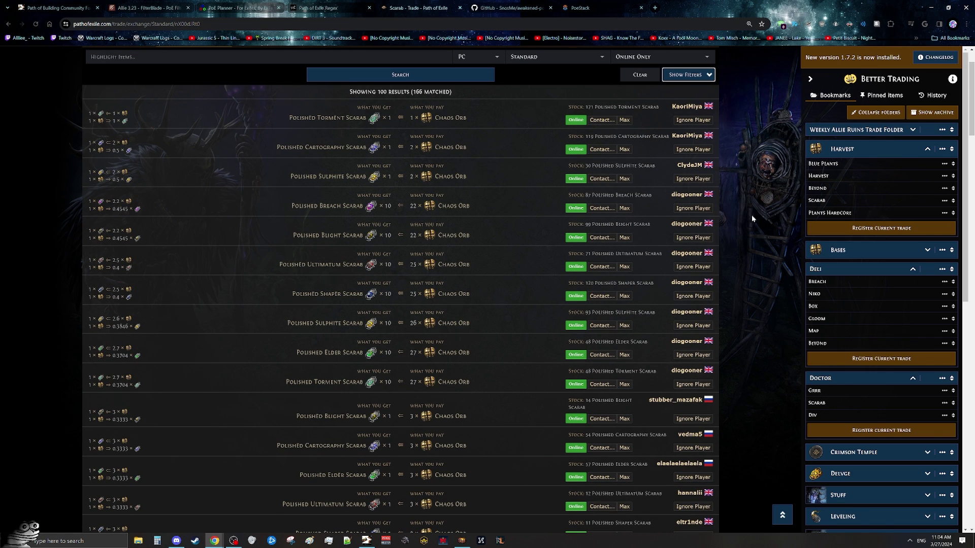
# - Show the bulk exchange filters and examine which scarabs and what minimum stock the bookmark uses
pyautogui.click(686, 76)
pyautogui.scroll(-3, 321, 304)
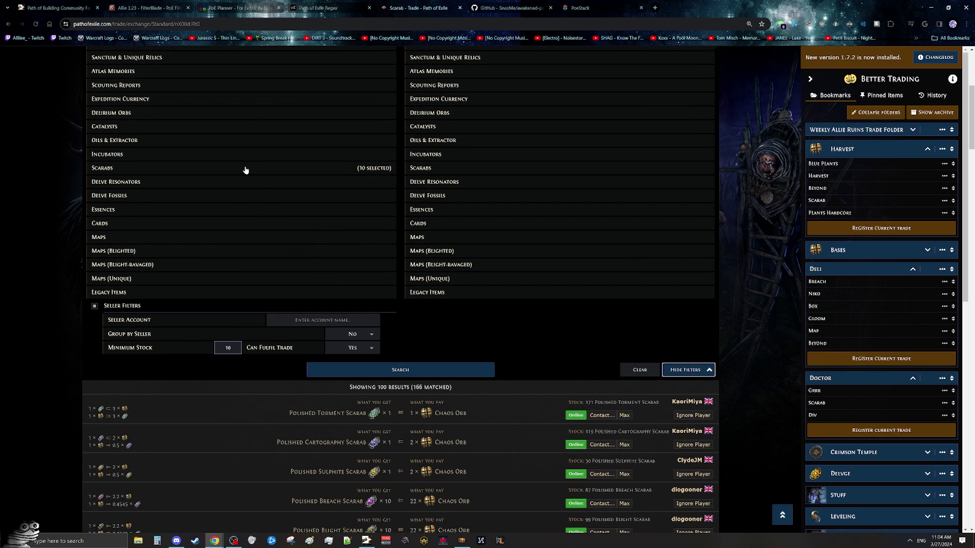
pyautogui.click(306, 167)
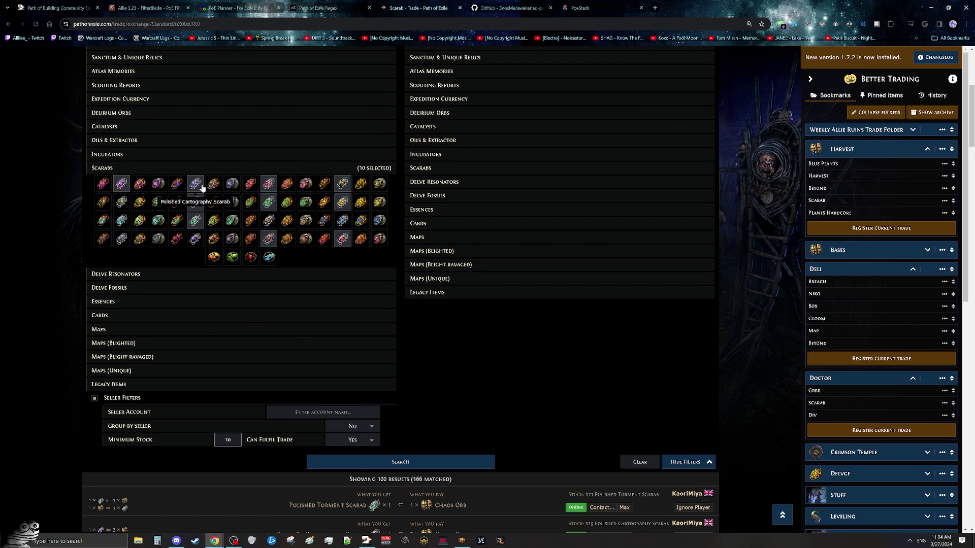
pyautogui.scroll(-8, 507, 306)
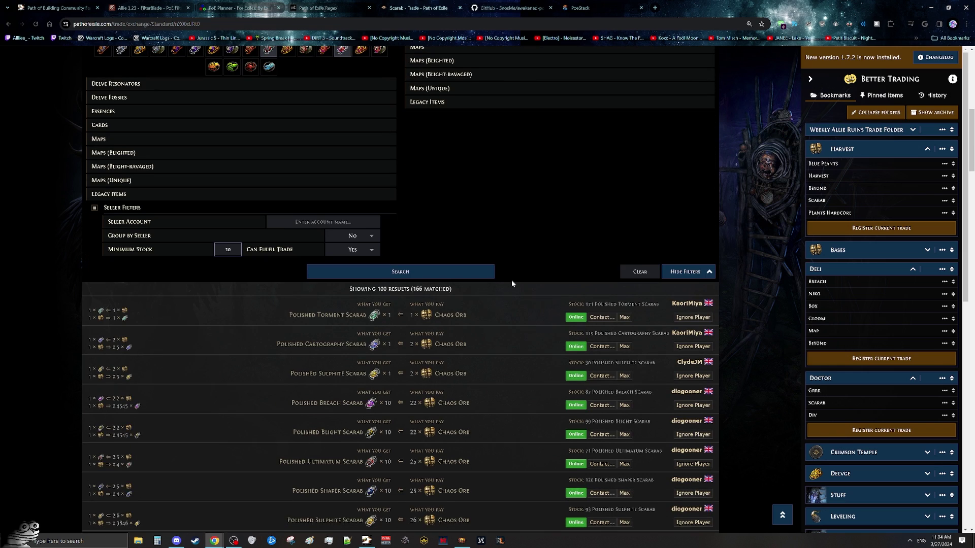
pyautogui.scroll(2, 841, 215)
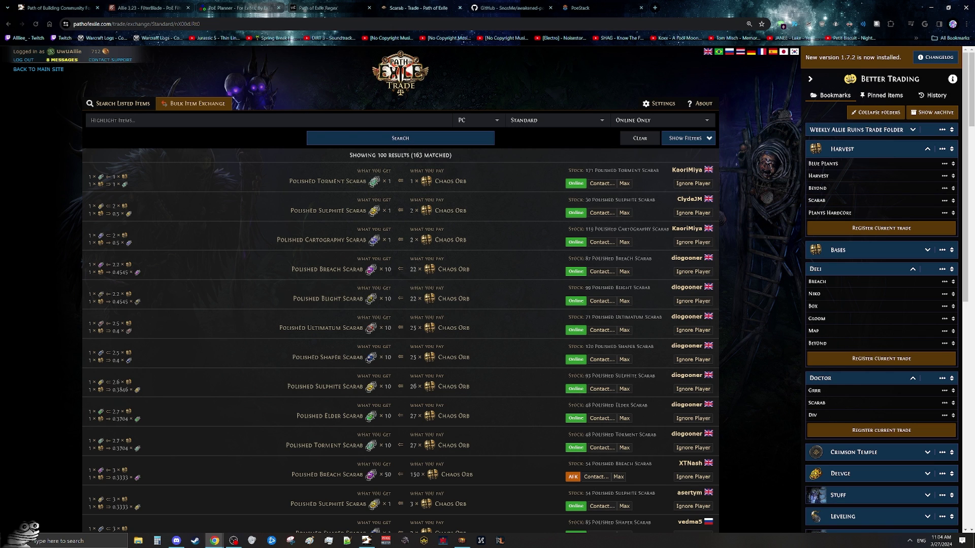
# - Return to the listed items search and open the Cluster Jewels bookmark in the CoD Entry folder
pyautogui.click(120, 104)
pyautogui.scroll(-7, 868, 300)
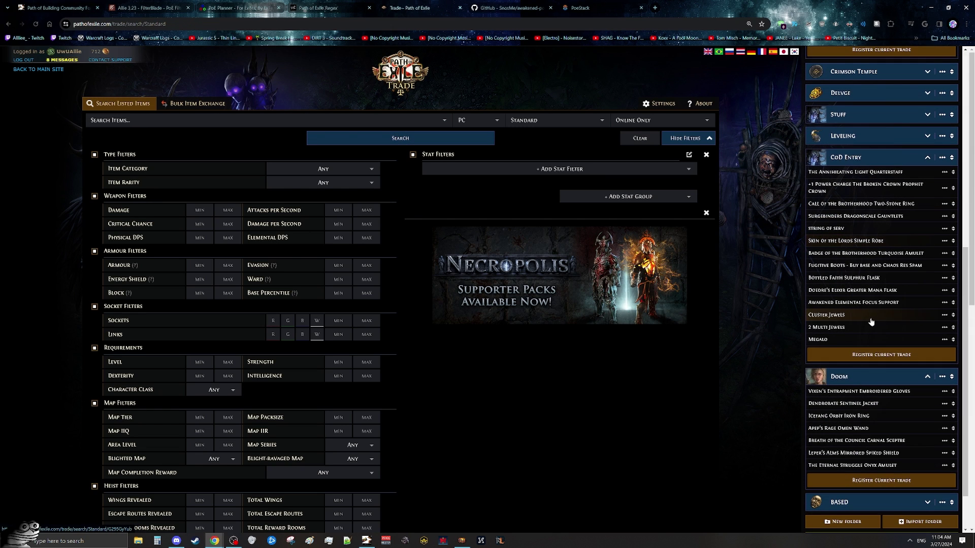
pyautogui.click(827, 316)
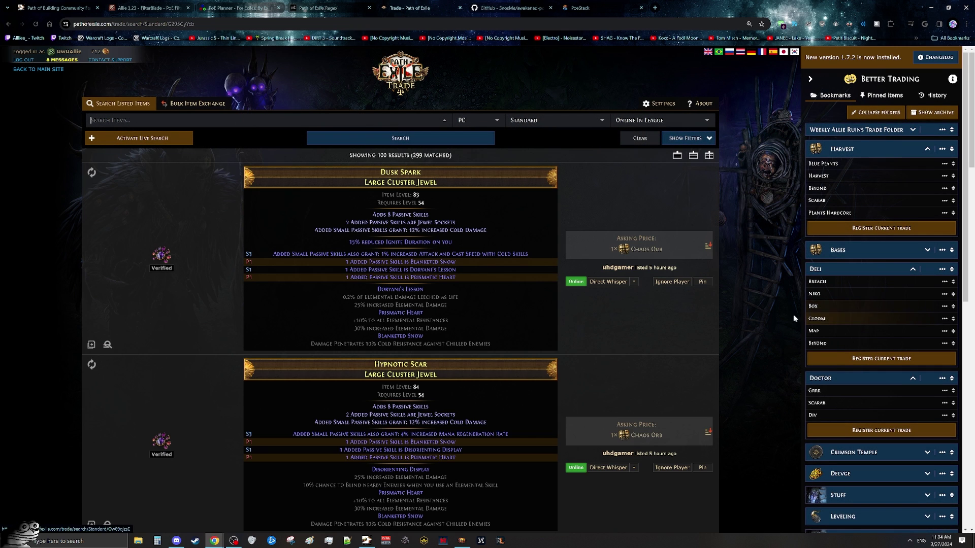
# - Pin the Dusk Spark, Kraken Star and Luminous Cut cluster jewel listings for comparison
pyautogui.scroll(-1, 624, 268)
pyautogui.click(696, 218)
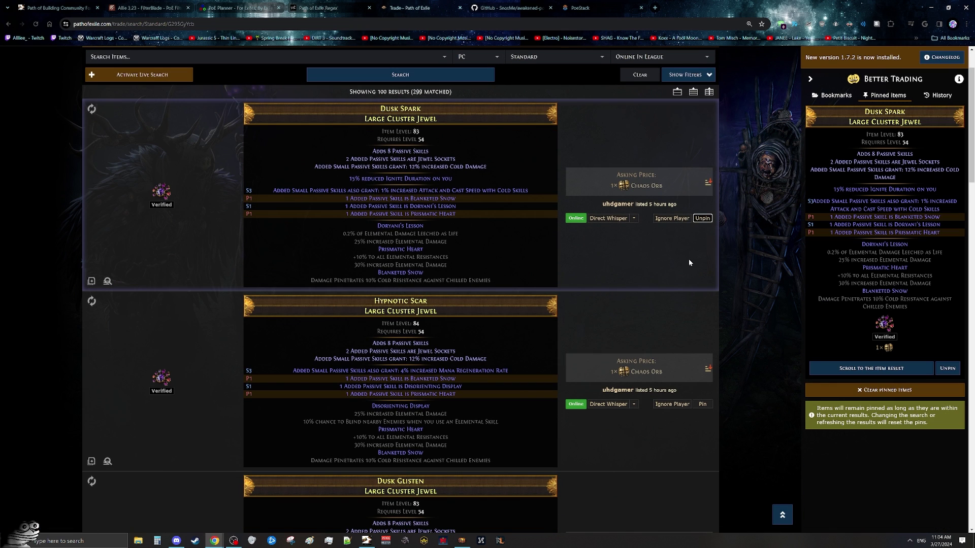
pyautogui.scroll(-10, 688, 259)
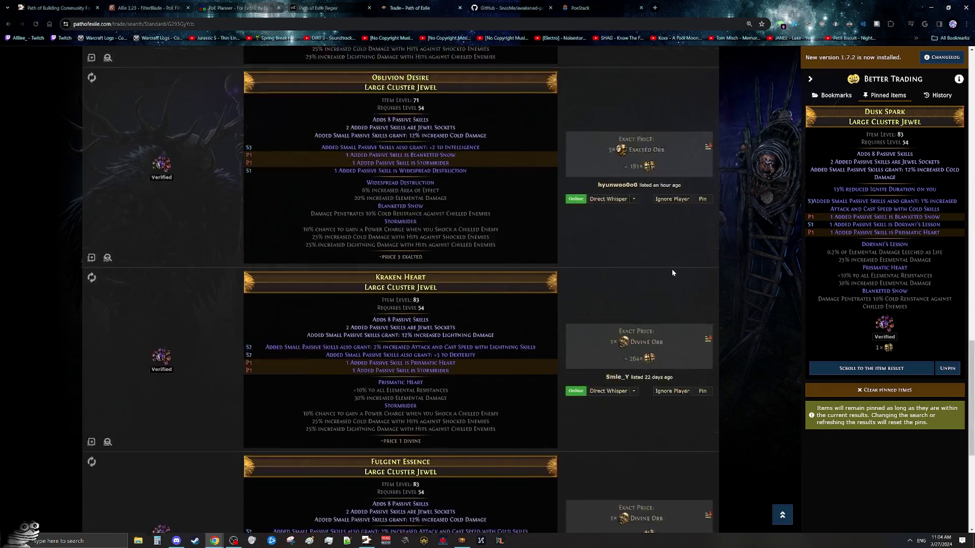
pyautogui.scroll(-8, 667, 275)
pyautogui.click(702, 307)
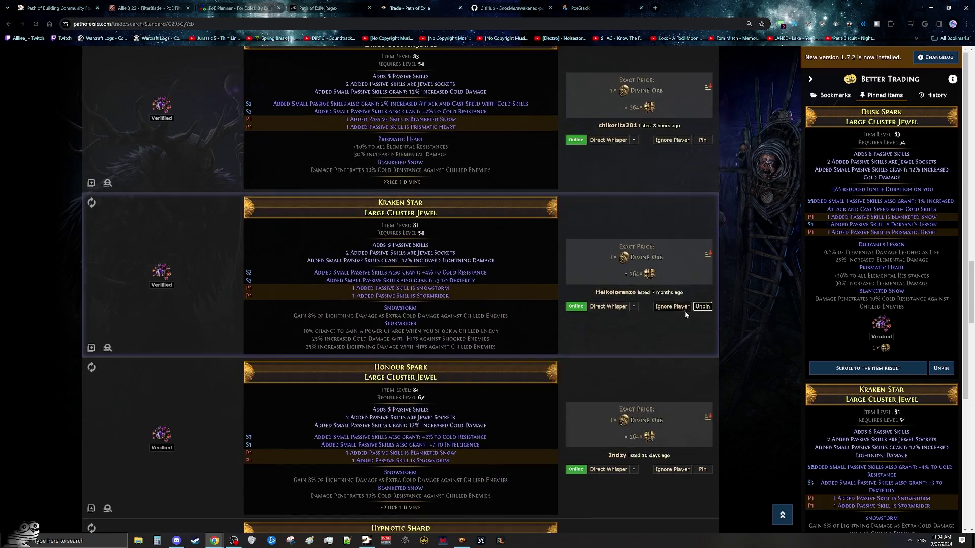
pyautogui.scroll(-3, 643, 300)
pyautogui.scroll(-9, 653, 288)
pyautogui.click(702, 399)
# - Jump from the pinned items to the Kraken Star and Luminous Cut results, and review the pinned list
pyautogui.scroll(-8, 905, 224)
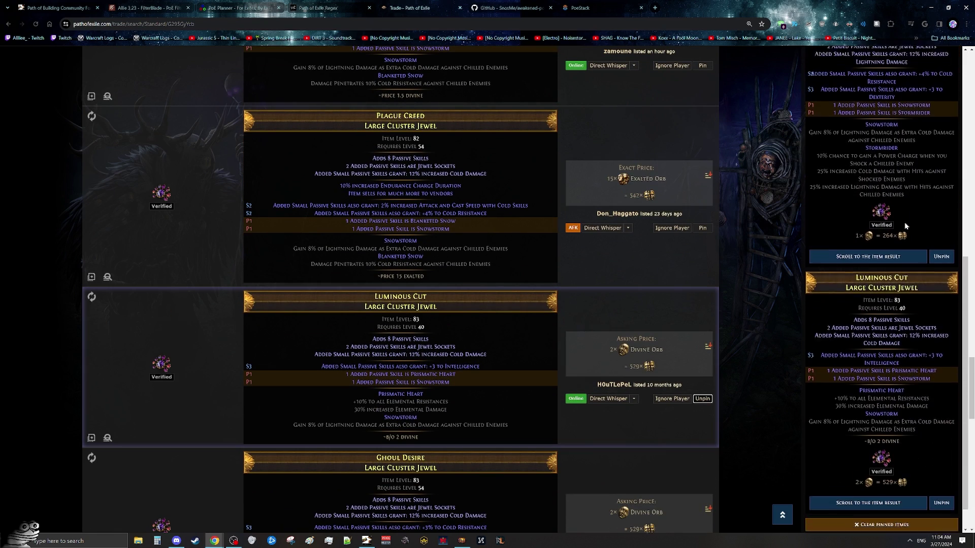
pyautogui.click(863, 224)
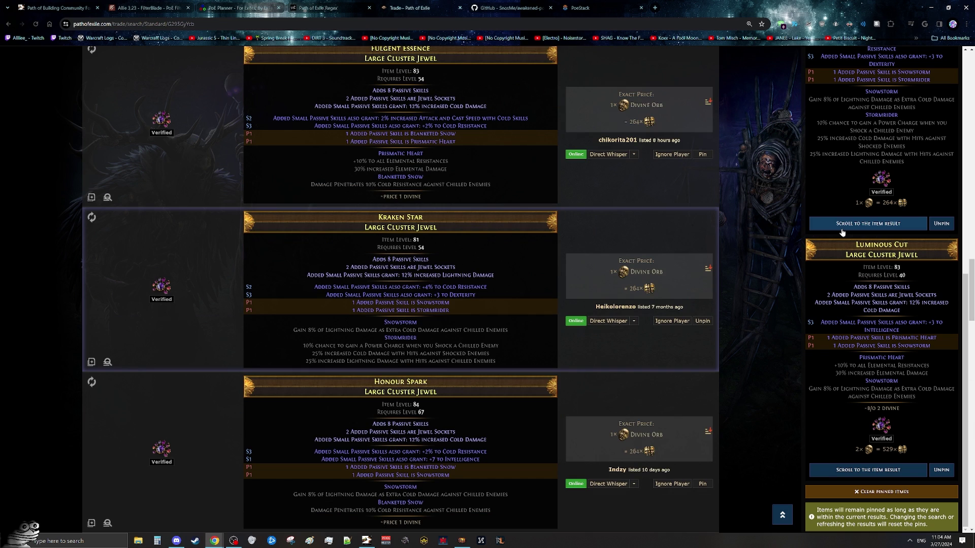
pyautogui.click(867, 469)
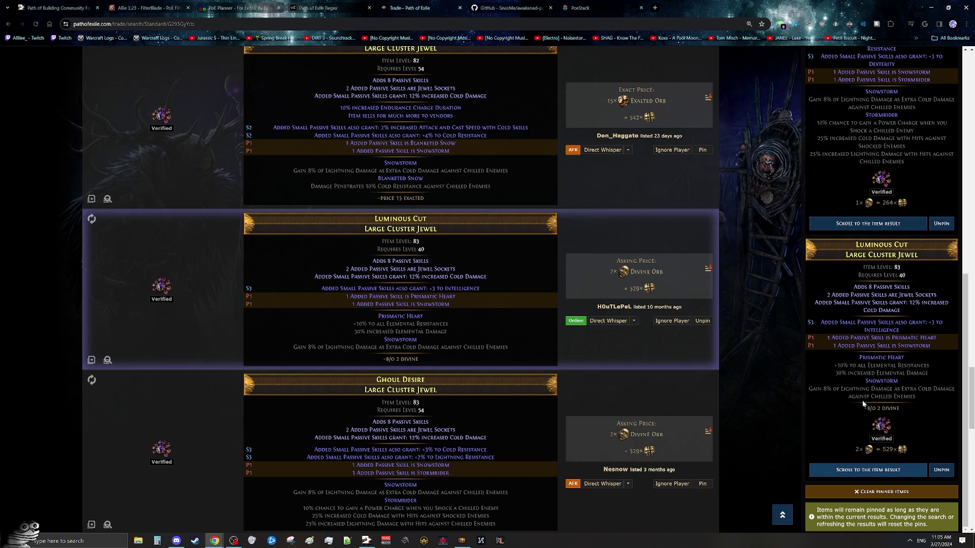
pyautogui.scroll(1, 879, 333)
pyautogui.scroll(8, 877, 304)
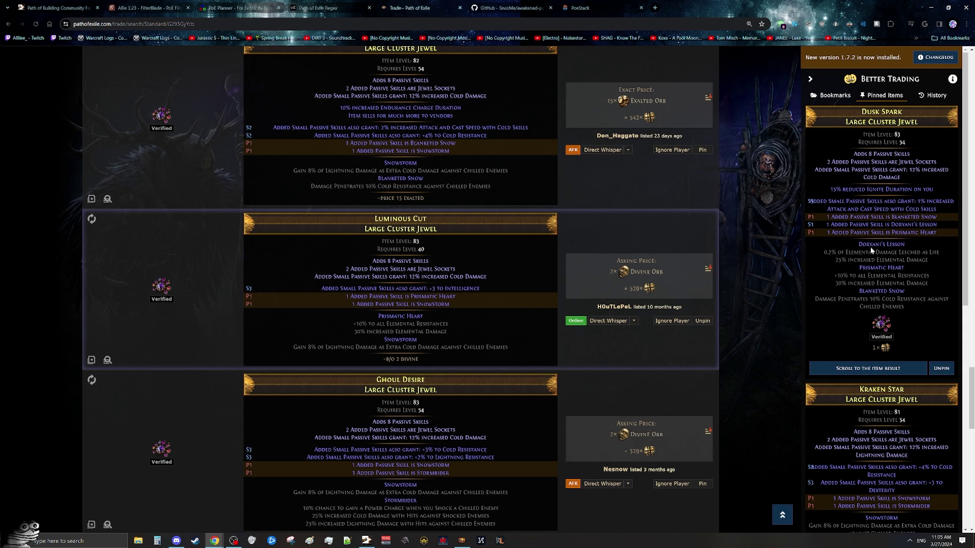
# - Show the Better Trading search history and look through its past searches
pyautogui.click(933, 95)
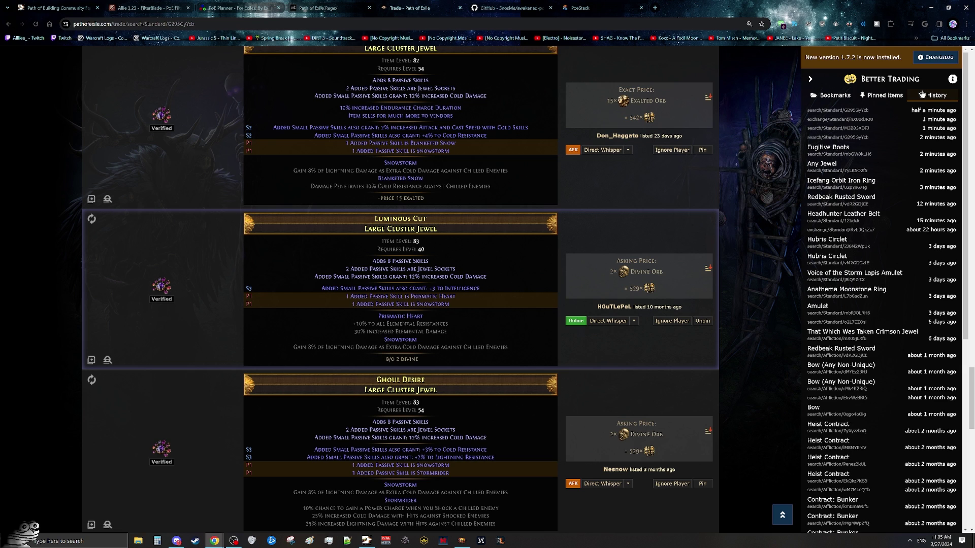
pyautogui.scroll(-6, 868, 336)
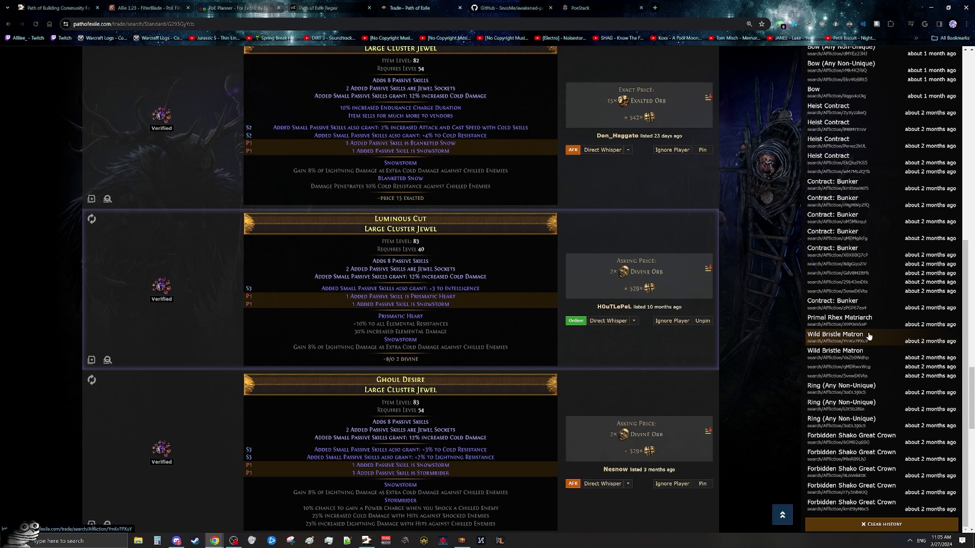
pyautogui.scroll(7, 865, 340)
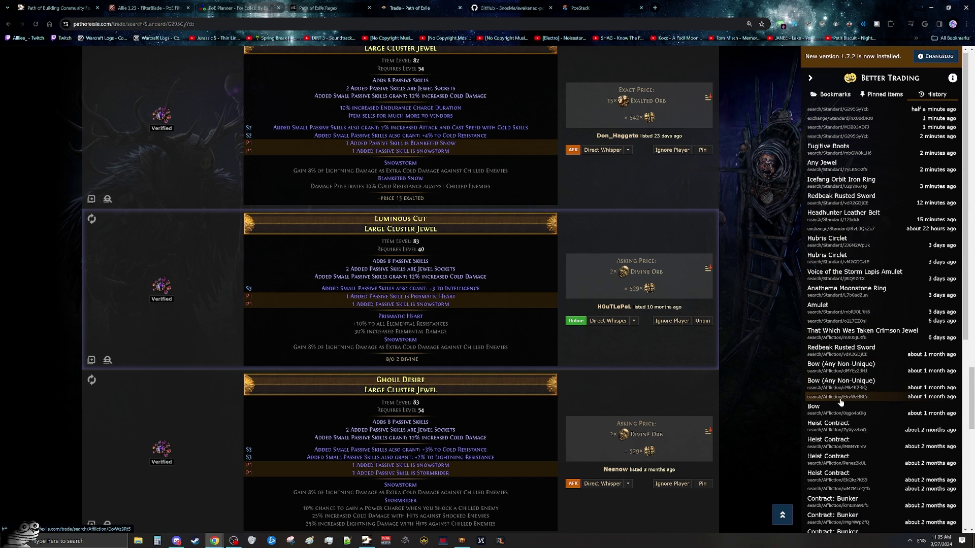
# - Reopen the past Bow and Contract: Bunker searches from the history and look through the older entries
pyautogui.click(836, 407)
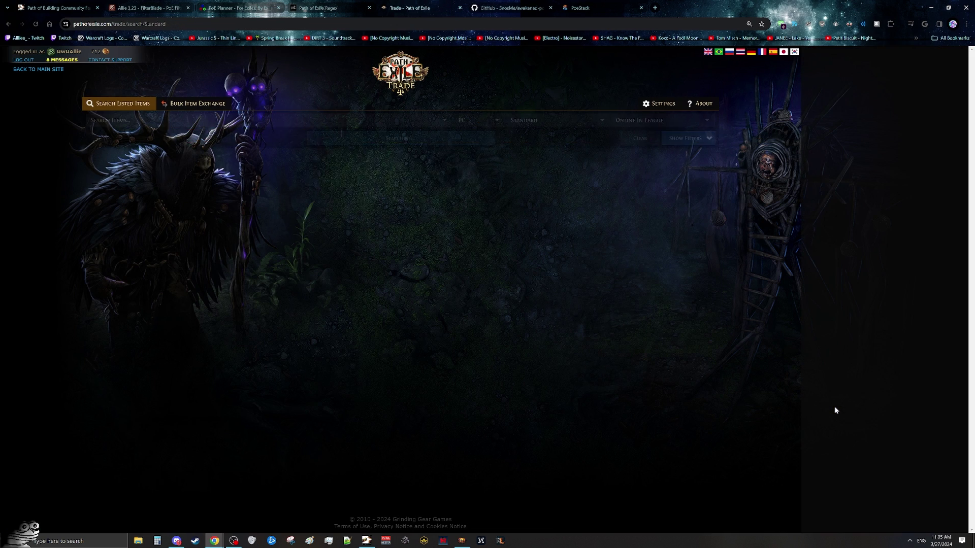
pyautogui.scroll(-5, 837, 409)
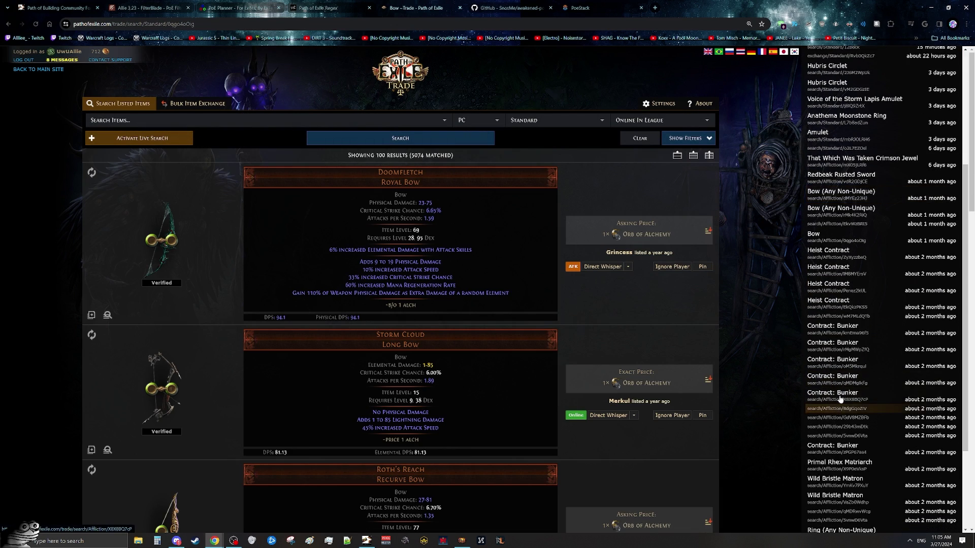
pyautogui.click(841, 393)
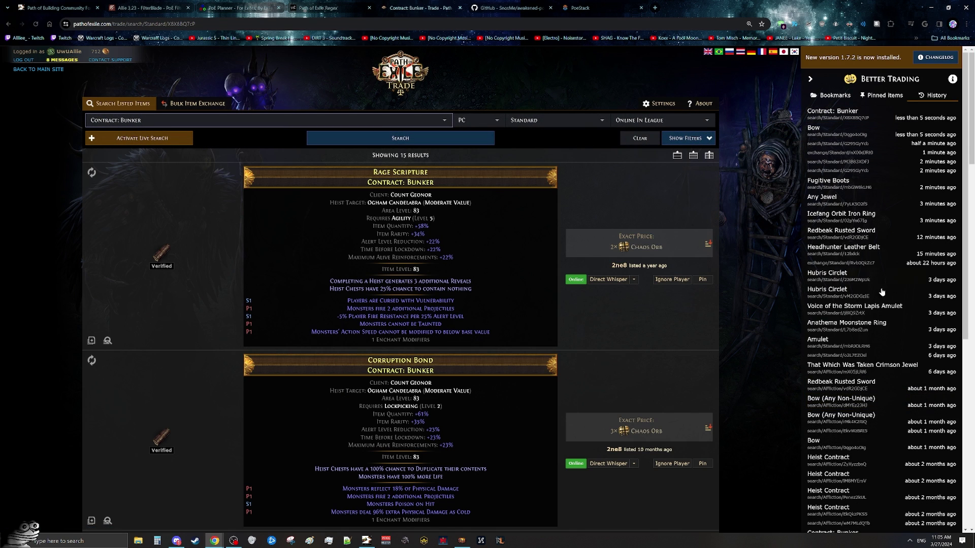
pyautogui.scroll(-6, 893, 313)
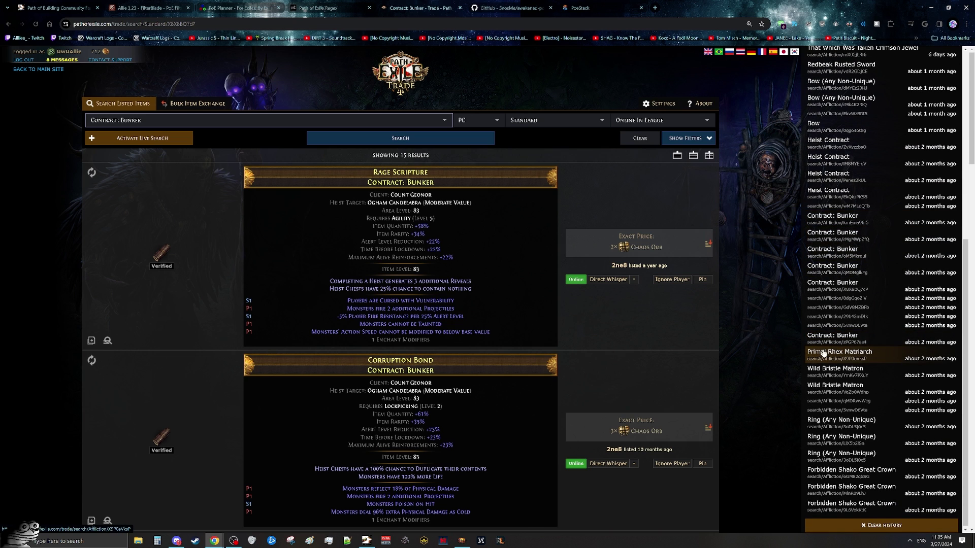
# - Reopen the past Forbidden Shako Great Crown and Sacred Grove Charged Compass searches from the Better Trading history
pyautogui.click(835, 470)
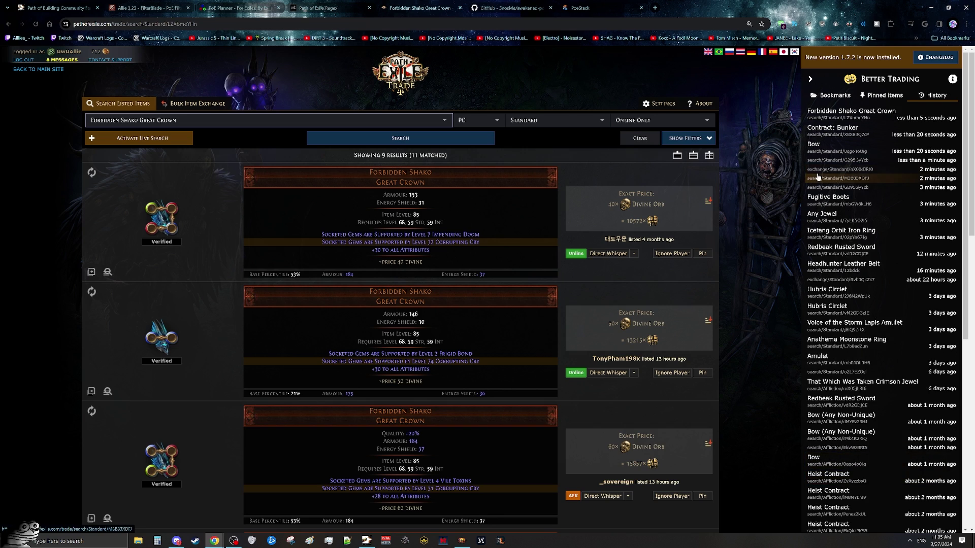
pyautogui.click(859, 180)
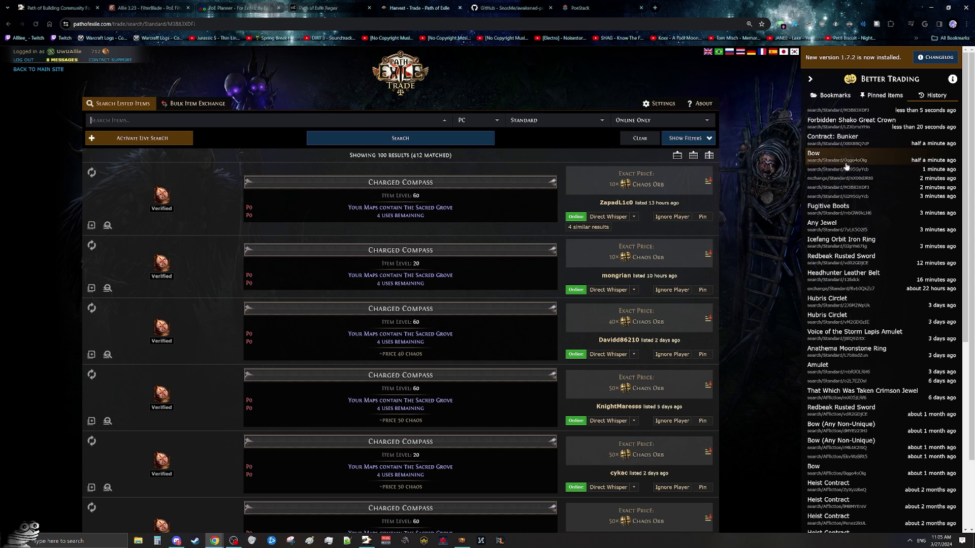
# - Switch to the Awakened PoE Trade GitHub page and look through its README, tool showcase and acknowledgments
pyautogui.hotkey('ctrl', 'Tab')
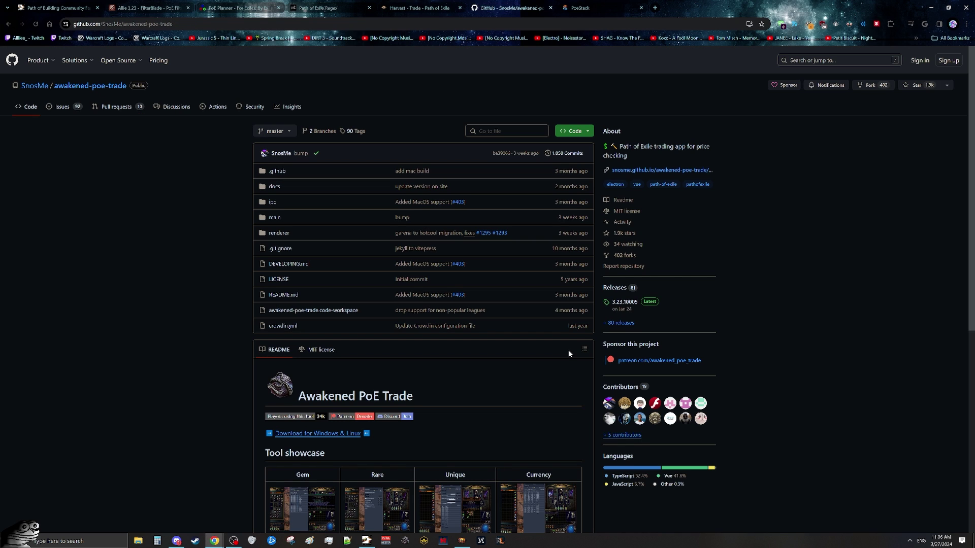
pyautogui.scroll(-6, 568, 362)
pyautogui.scroll(-1, 655, 317)
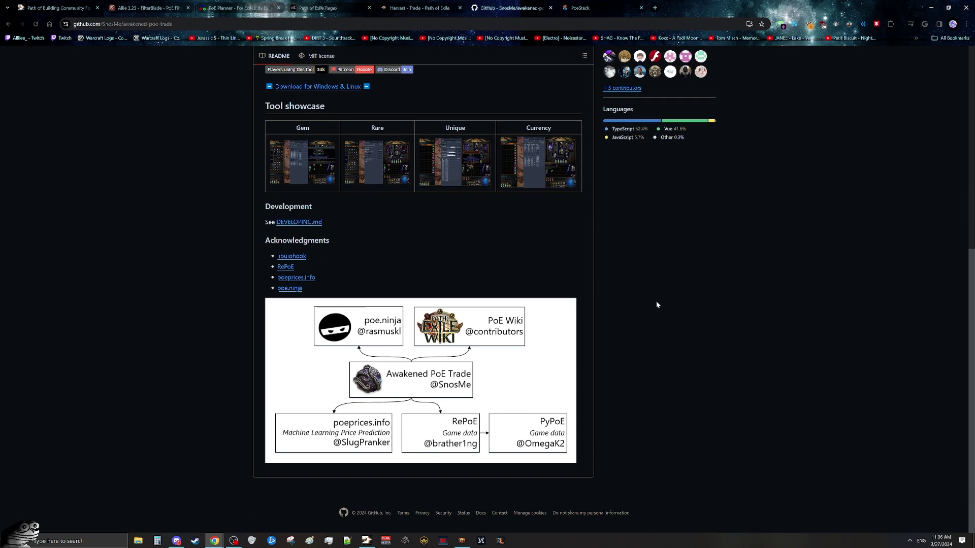
pyautogui.scroll(5, 665, 359)
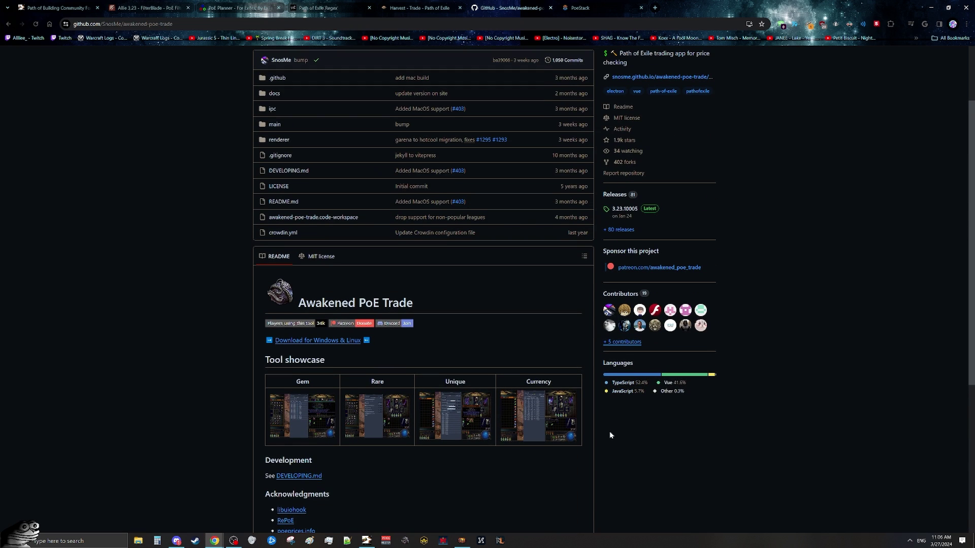
pyautogui.scroll(2, 568, 437)
# - Switch to Path of Exile, show the C currency stash tab and price-check the Elevated Sextant's bulk listings with Awakened PoE Trade
pyautogui.click(461, 541)
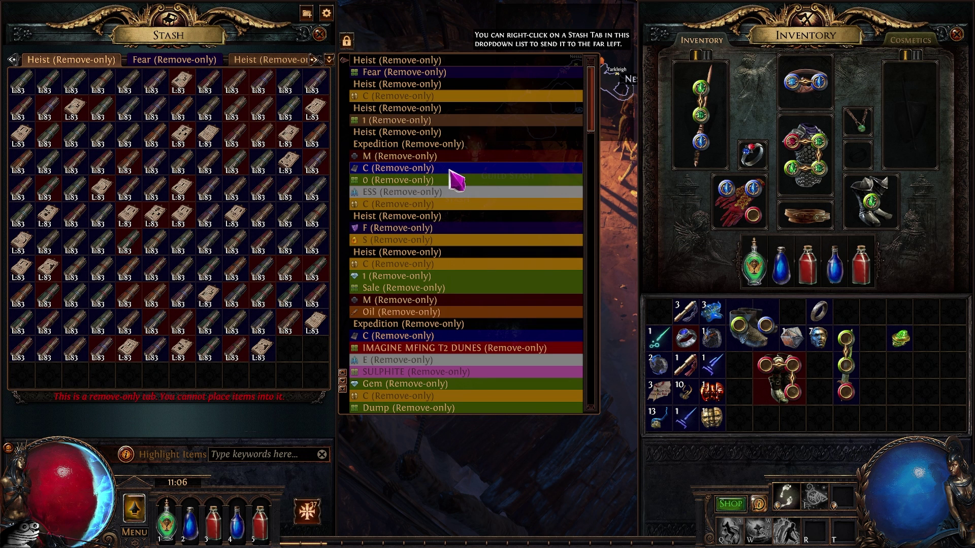
pyautogui.click(409, 205)
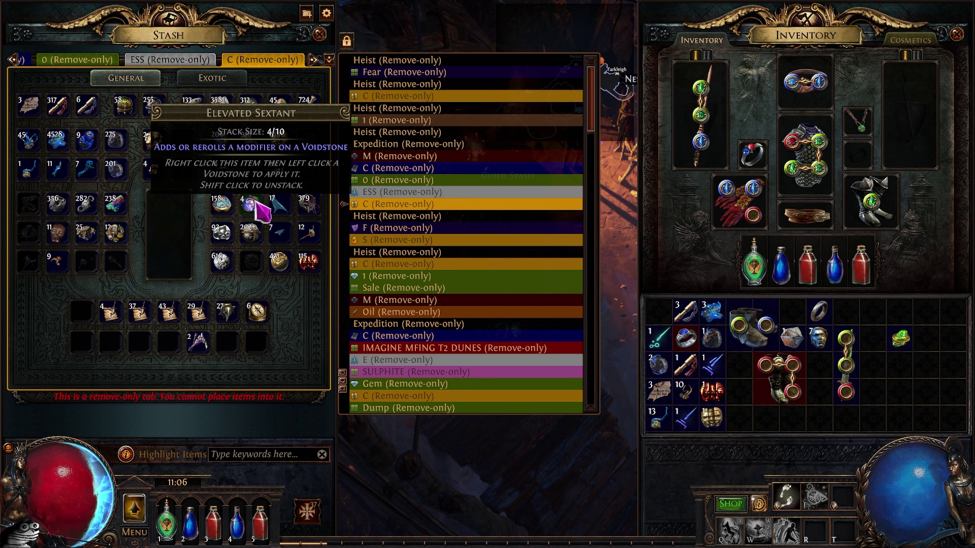
pyautogui.hotkey('ctrl', 'd')
pyautogui.click(360, 82)
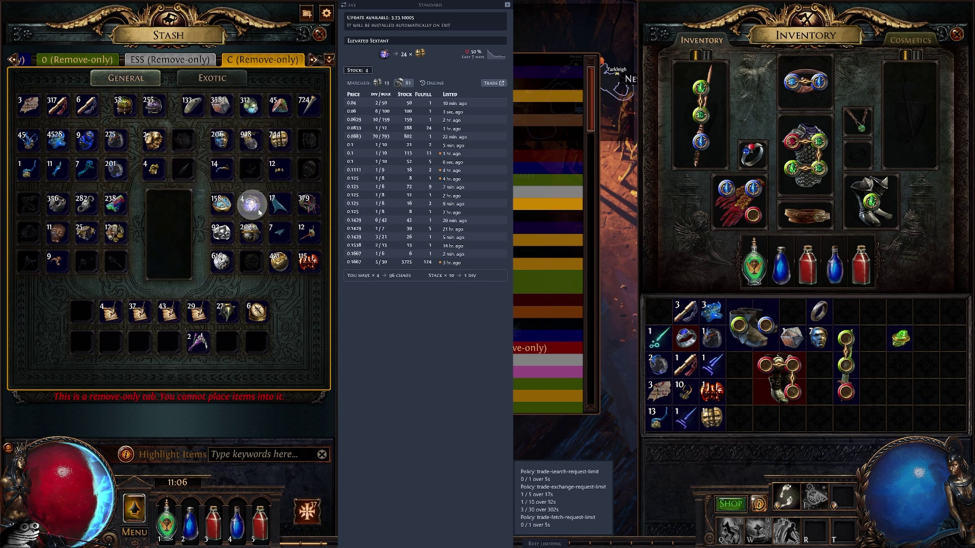
pyautogui.moveTo(257, 212)
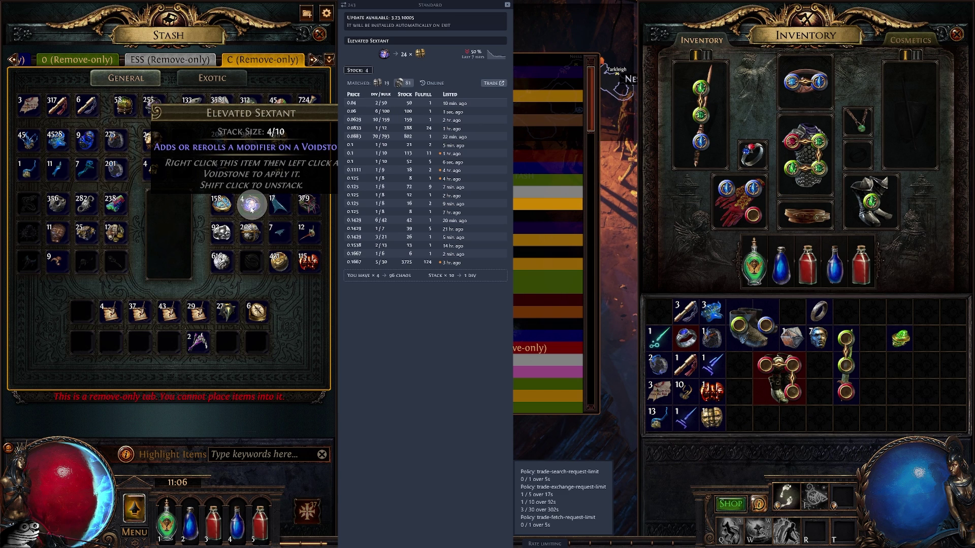
pyautogui.click(386, 83)
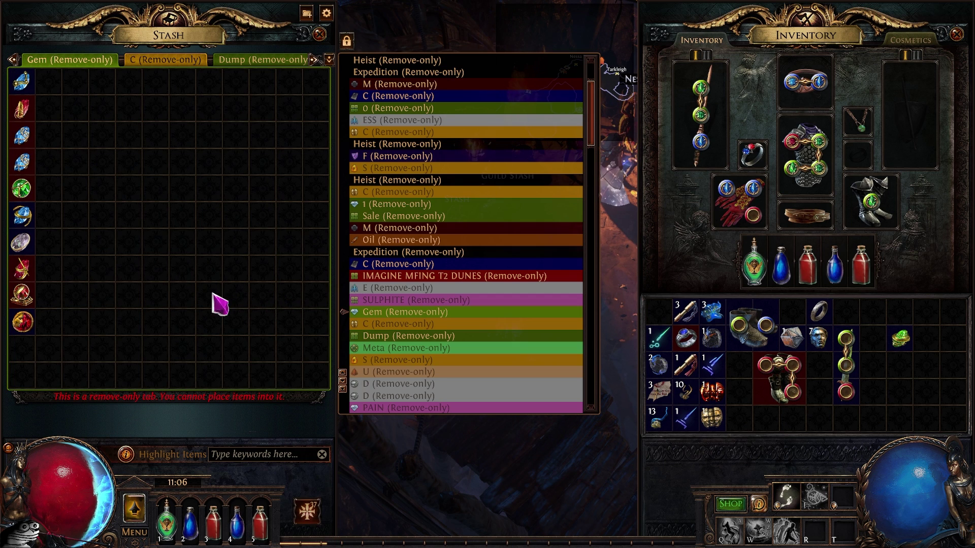
# - Price-check the Awakened Brutality Support gem in the Gem stash tab and close the overlay
pyautogui.moveTo(17, 303)
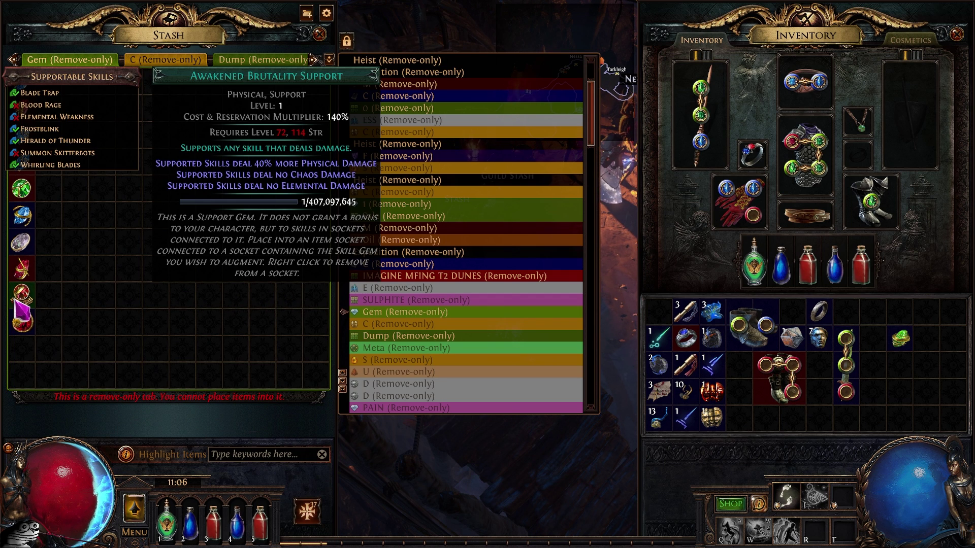
pyautogui.hotkey('ctrl', 'd')
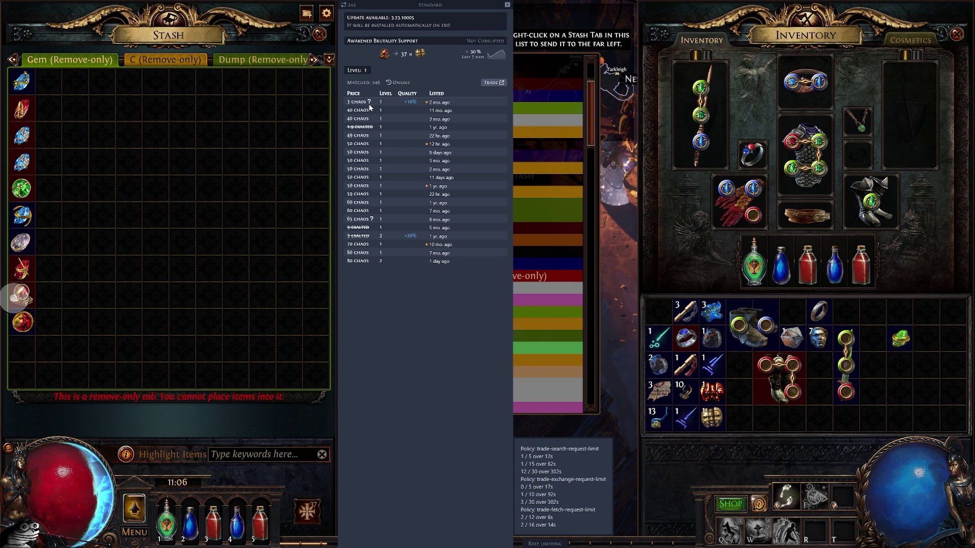
pyautogui.press('Escape')
# - Price-check Olesya's Delight by total elemental resistance, and again by only stun and block recovery and evasion rating
pyautogui.hotkey('ctrl', 'd')
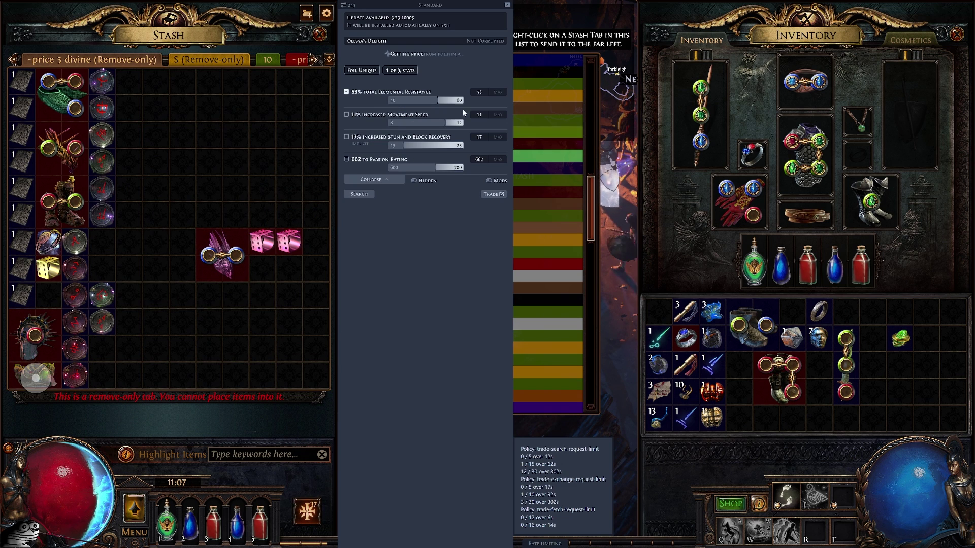
pyautogui.click(363, 195)
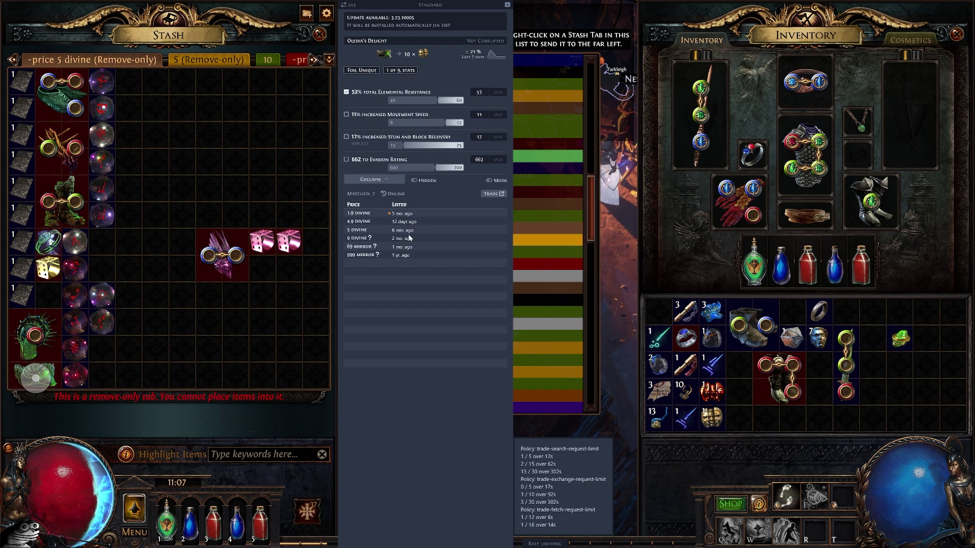
pyautogui.click(347, 92)
pyautogui.click(346, 160)
pyautogui.click(346, 137)
pyautogui.click(359, 194)
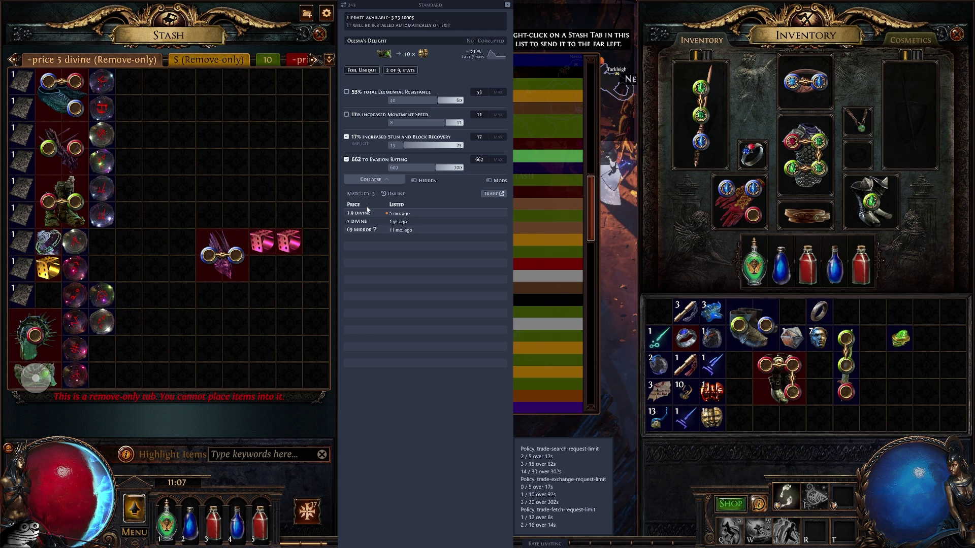
# - Price-check the equipped Ambush Girdle belt by its total elemental resistance, strength and maximum life
pyautogui.click(799, 212)
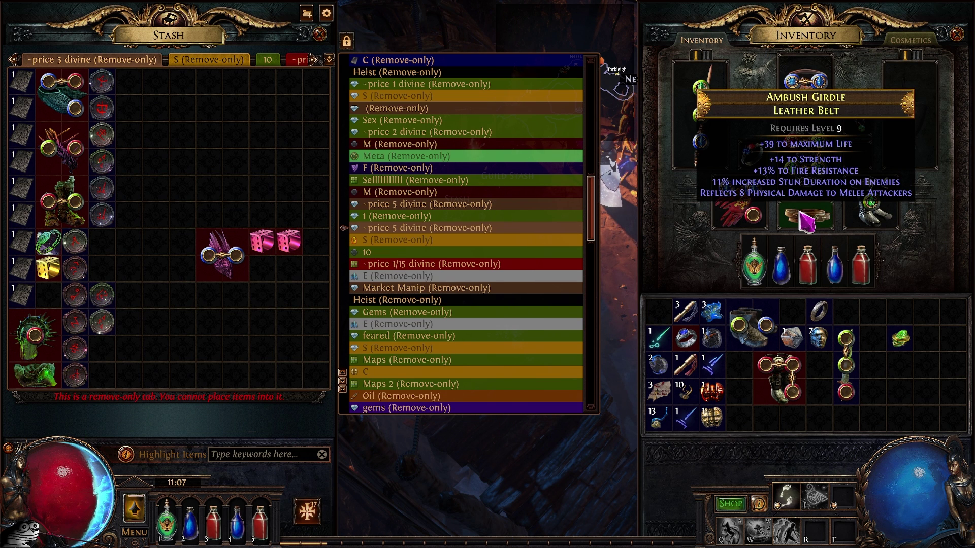
pyautogui.press('shift')
pyautogui.hotkey('ctrl', 'd')
pyautogui.click(488, 181)
pyautogui.click(506, 95)
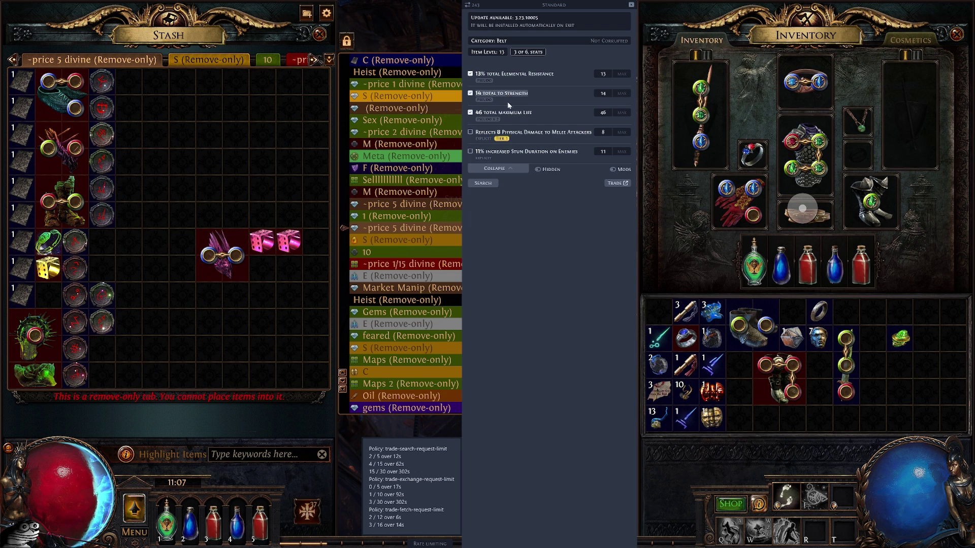
pyautogui.click(482, 183)
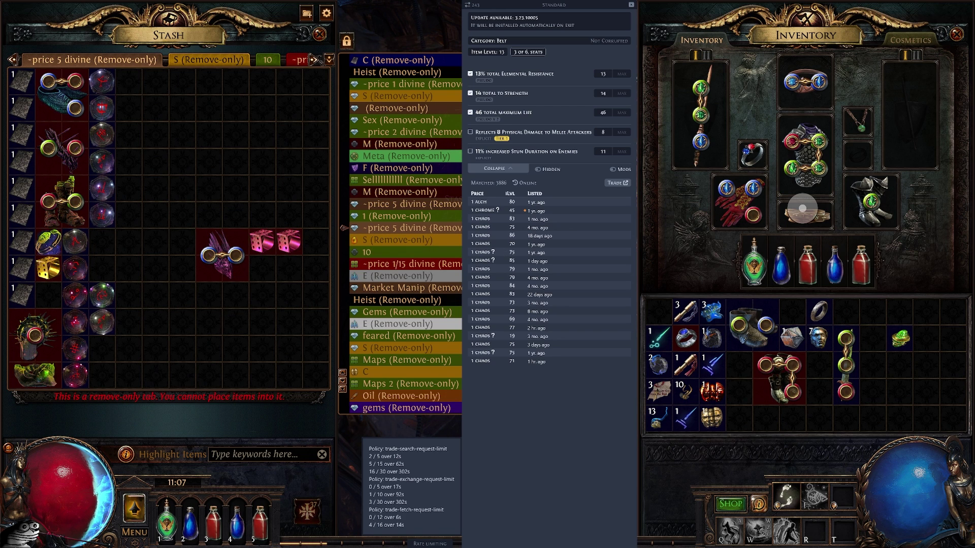
# - Switch to PoeStack and review the Stash View tab list, snapshot values and the Awakened Sextant entry
pyautogui.hotkey('alt', 'Tab')
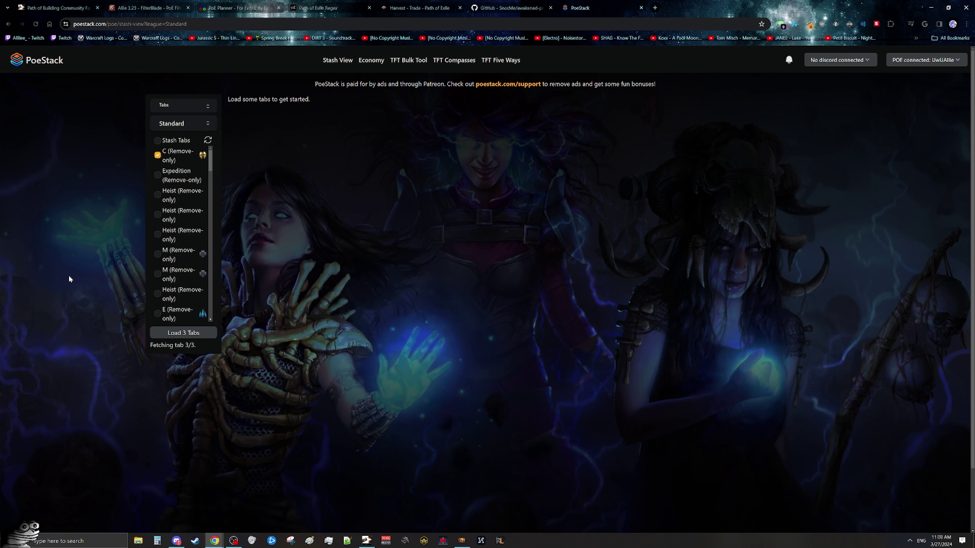
pyautogui.scroll(-10, 184, 219)
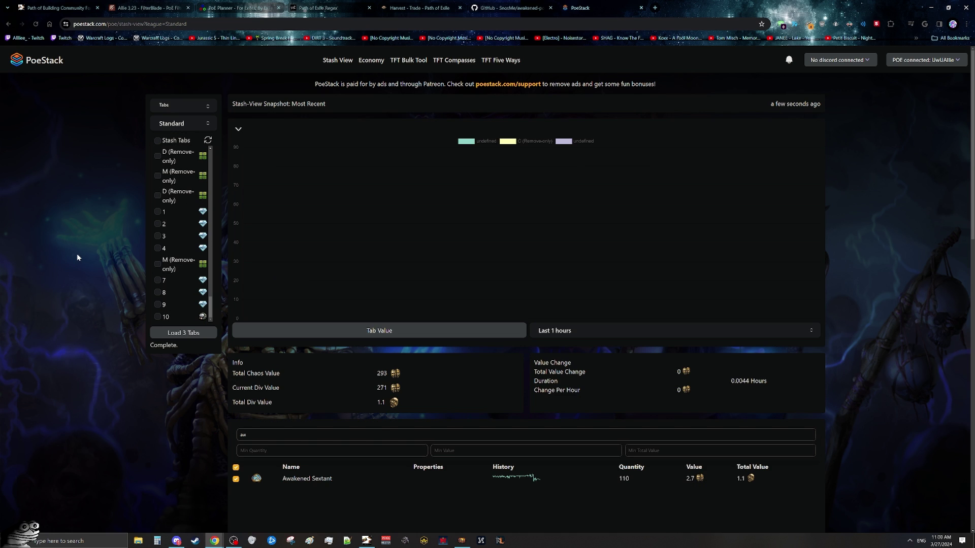
pyautogui.scroll(-3, 79, 256)
pyautogui.moveTo(286, 359)
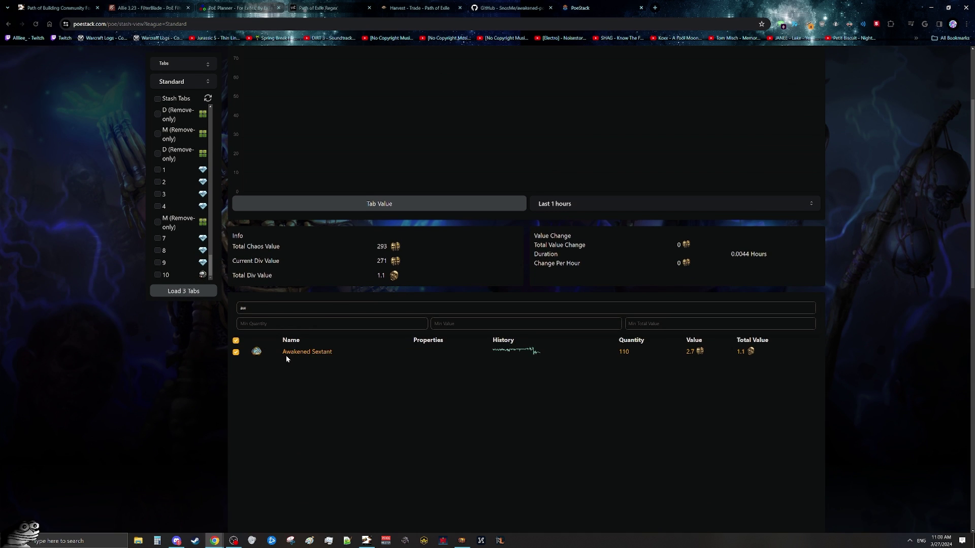
pyautogui.scroll(3, 451, 359)
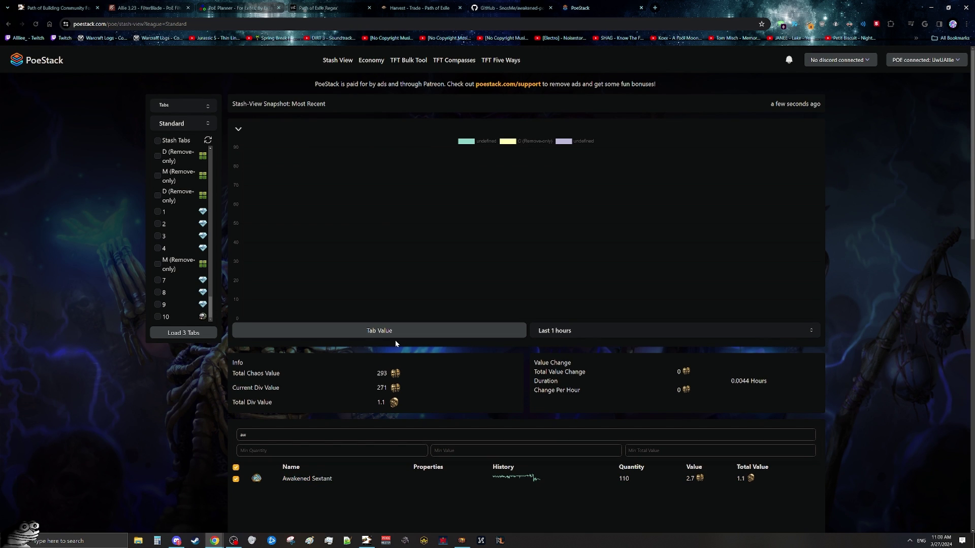
# - Show the C currency tab in the Path of Exile stash and return to PoeStack
pyautogui.hotkey('alt', 'Tab')
pyautogui.click(377, 371)
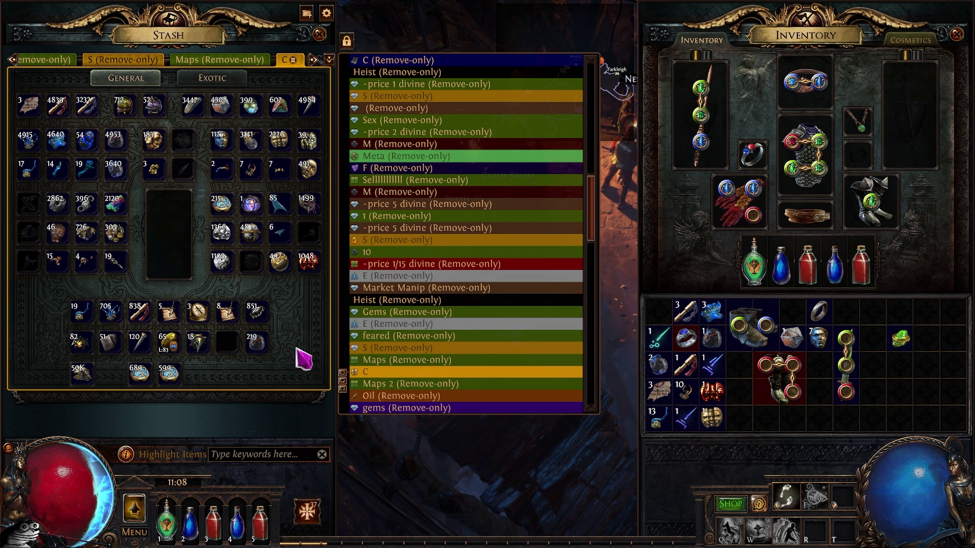
pyautogui.hotkey('alt', 'Tab')
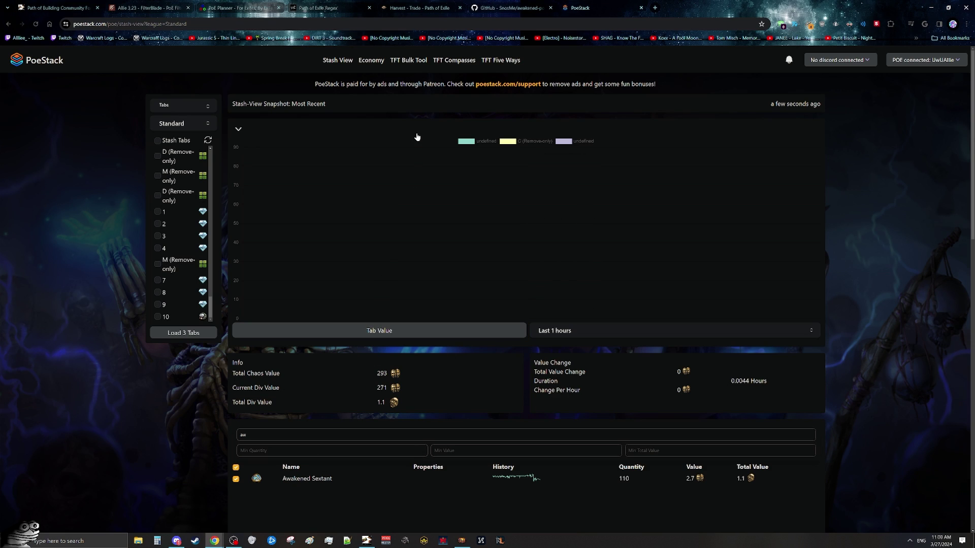
# - Open PoeStack's TFT Bulk Tool and inspect the essences in the E stash tab in the game
pyautogui.click(410, 63)
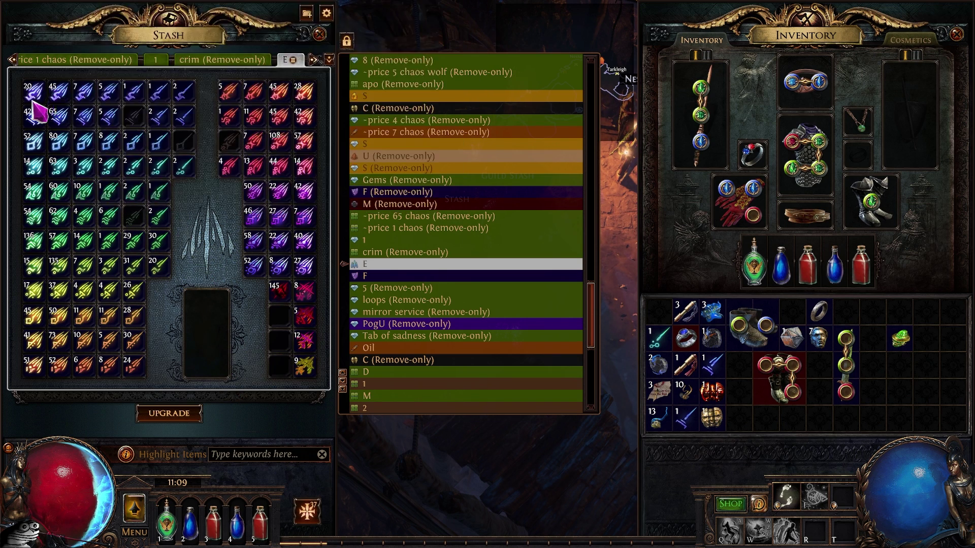
pyautogui.moveTo(34, 99)
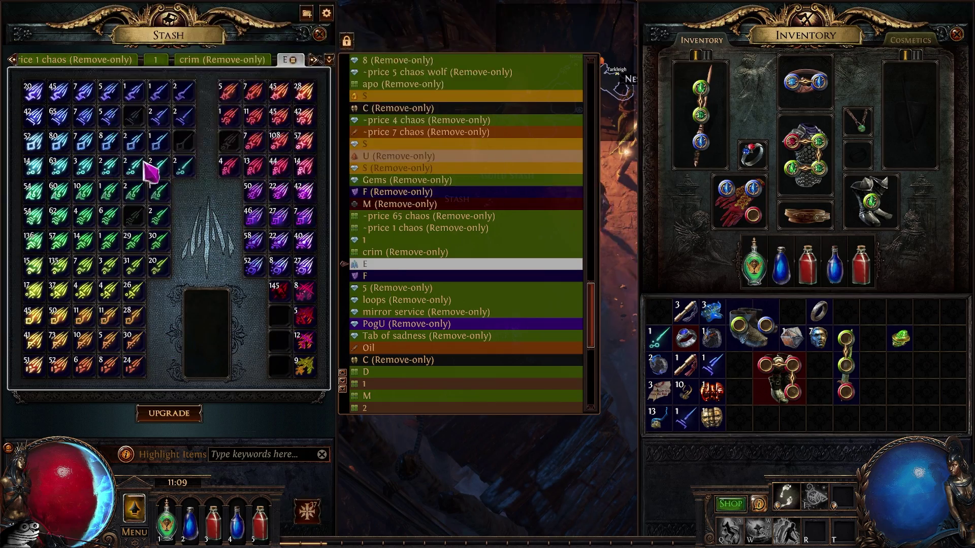
pyautogui.hotkey('alt', 'Tab')
pyautogui.hotkey('alt', 'Tab')
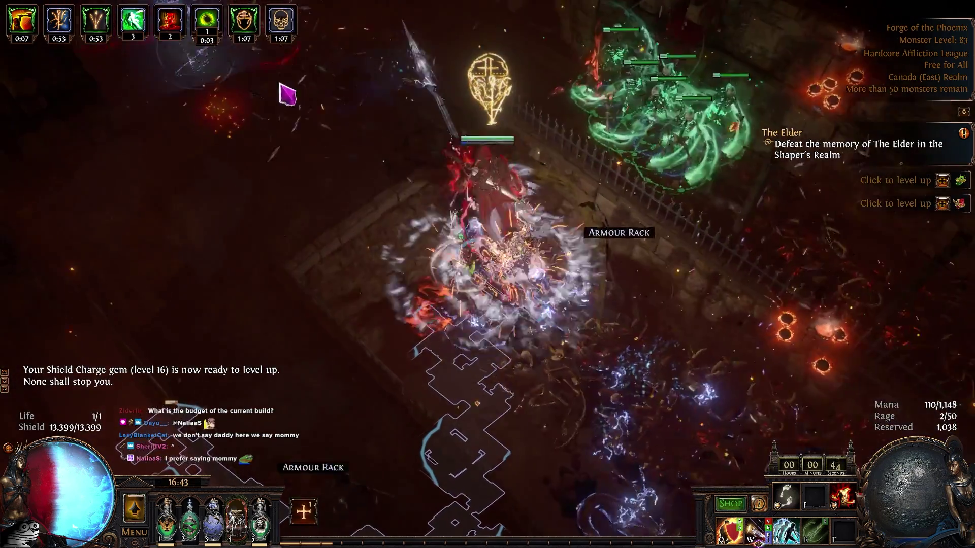
pyautogui.press('q')
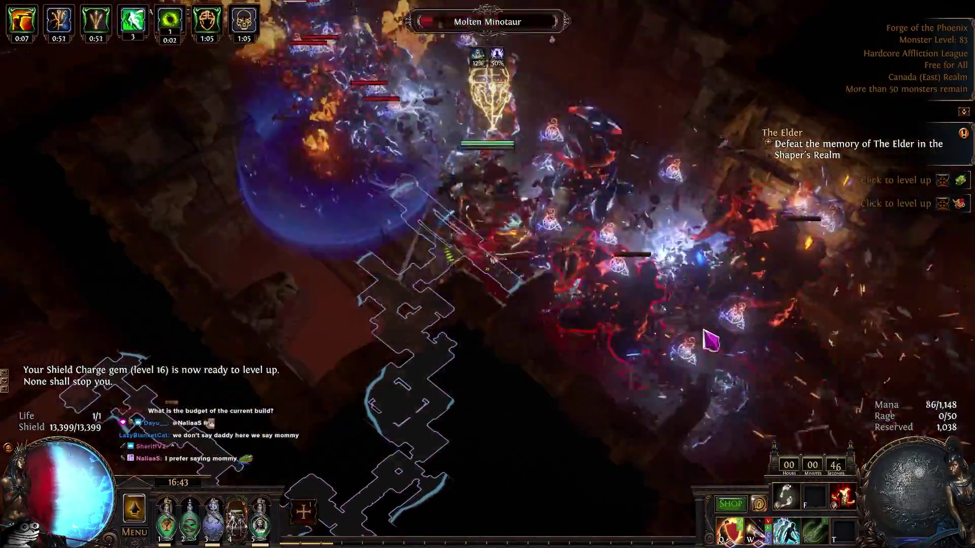
pyautogui.press('q')
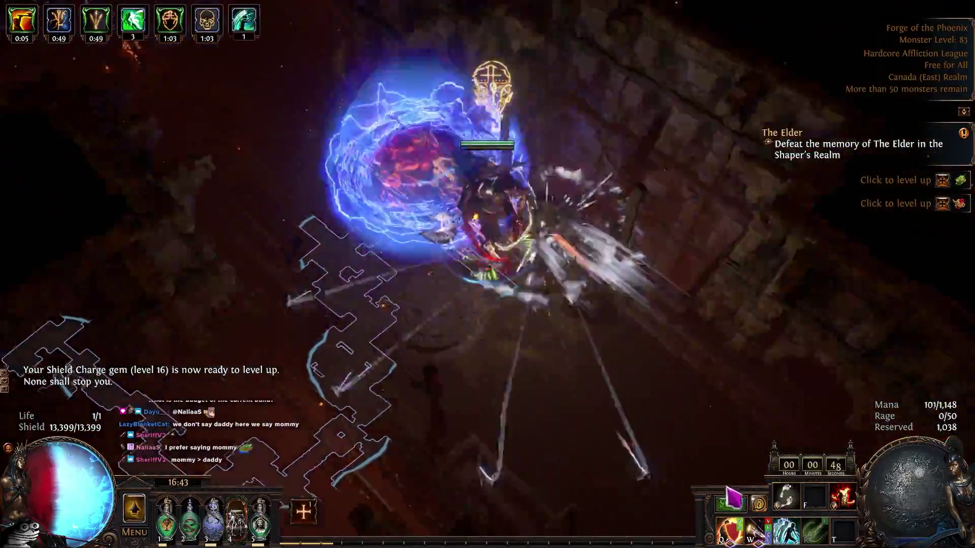
pyautogui.press('q')
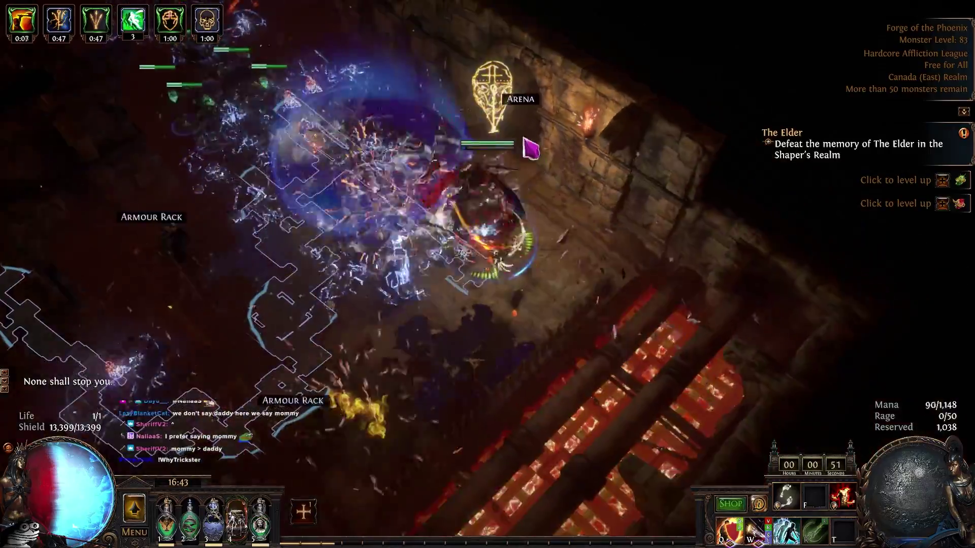
pyautogui.click(531, 148)
pyautogui.press('q')
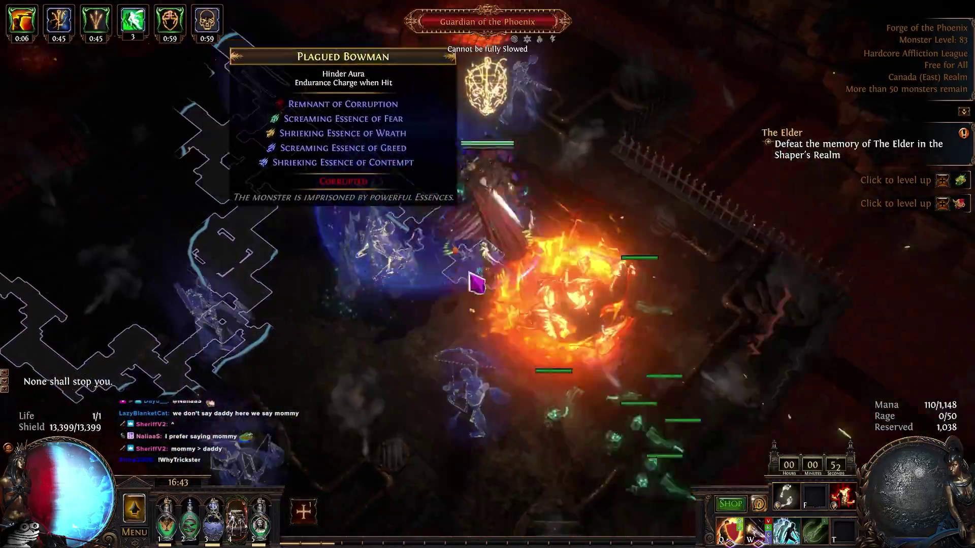
pyautogui.press('r')
pyautogui.press('q')
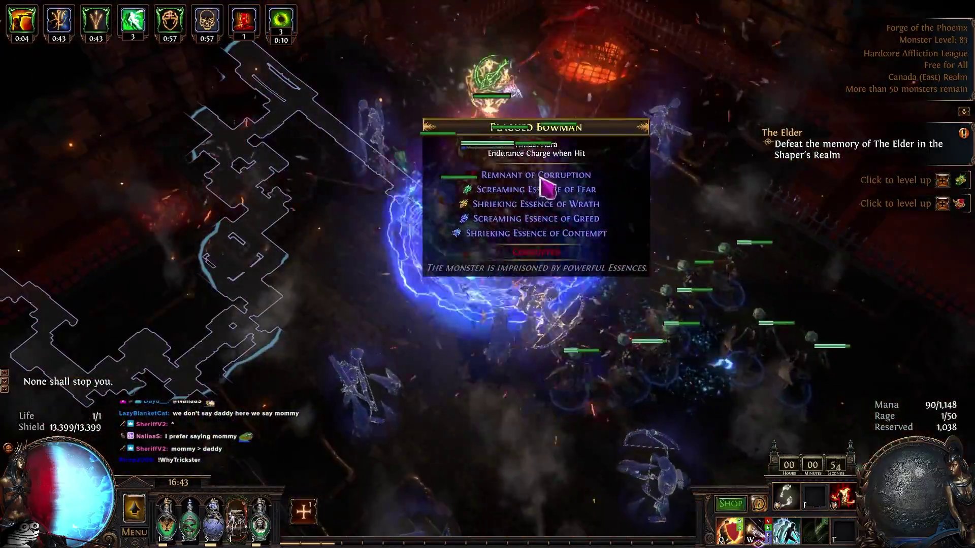
pyautogui.press('2')
pyautogui.press('q')
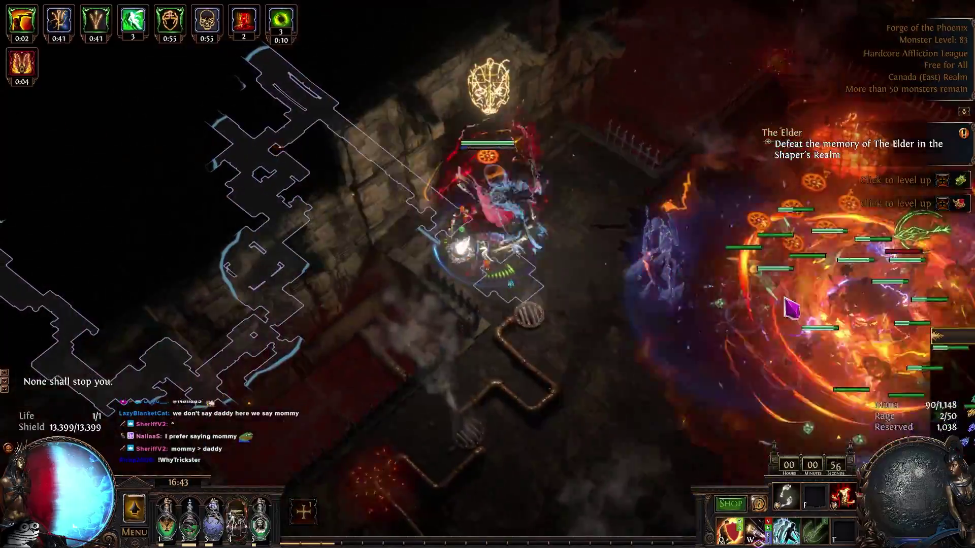
pyautogui.press('r')
pyautogui.press('r')
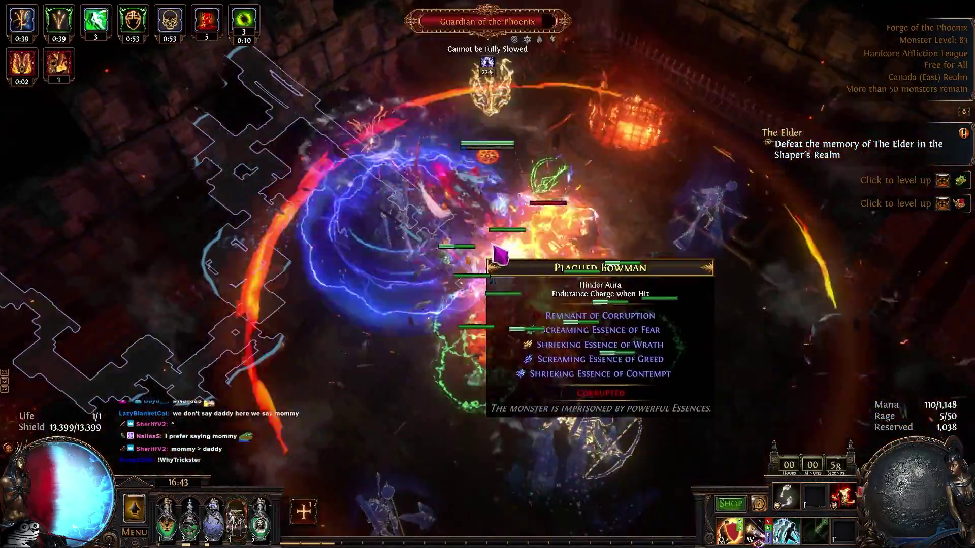
pyautogui.press('q')
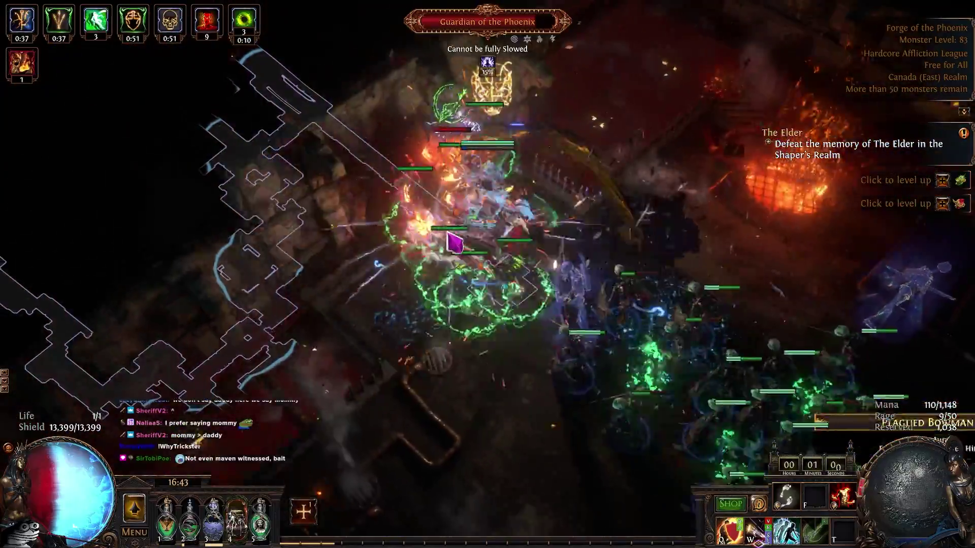
pyautogui.press('r')
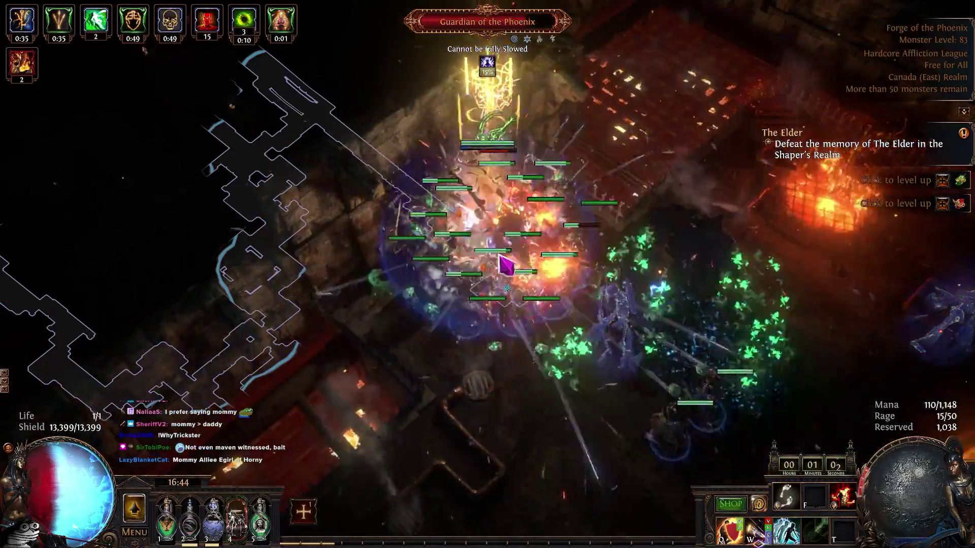
pyautogui.press('w')
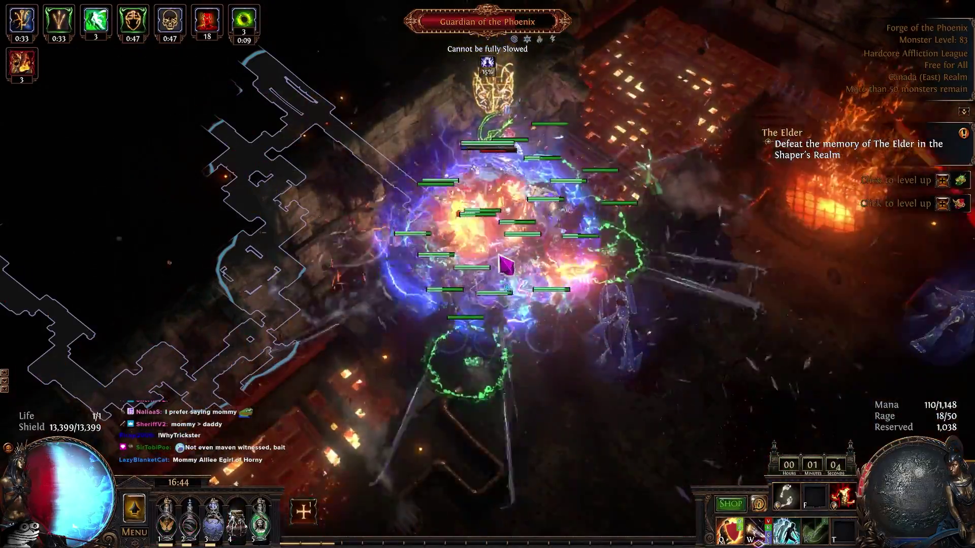
pyautogui.press('5')
pyautogui.press('r')
pyautogui.press('w')
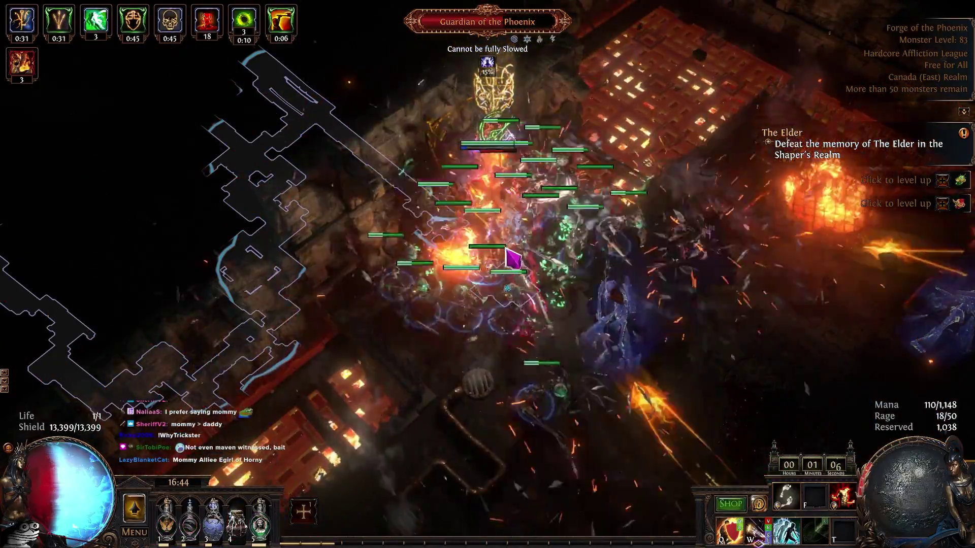
pyautogui.press('w')
pyautogui.click(503, 254)
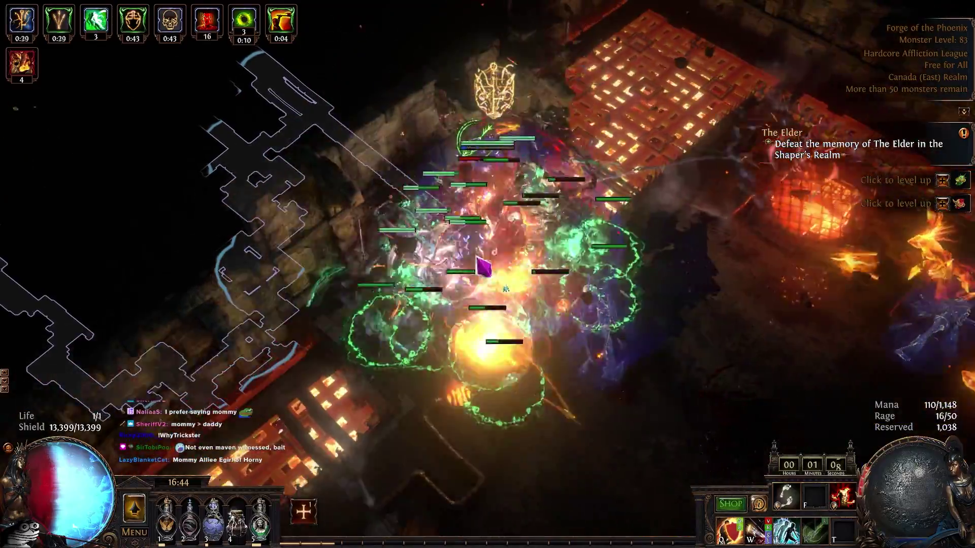
pyautogui.press('w')
pyautogui.press('r')
pyautogui.moveTo(518, 259); pyautogui.dragTo(533, 252)
pyautogui.press('w')
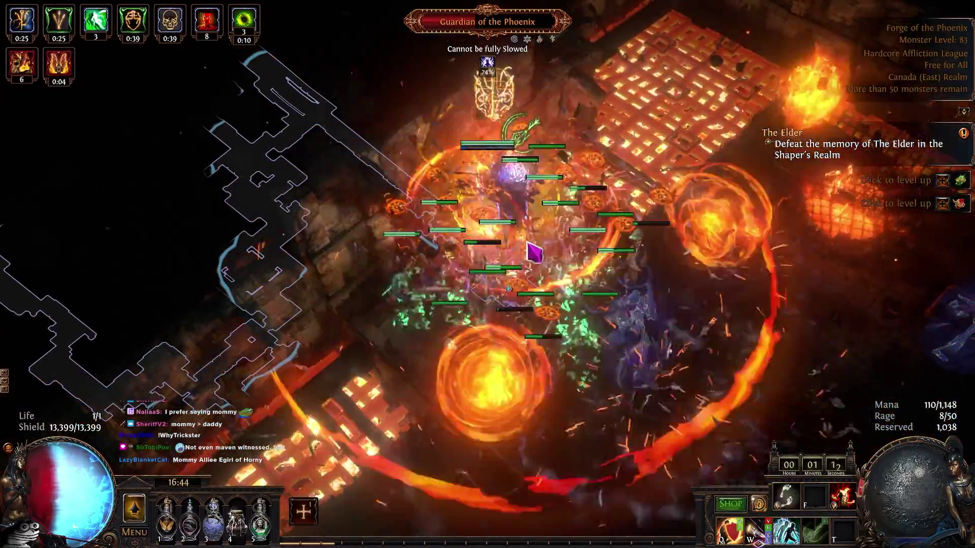